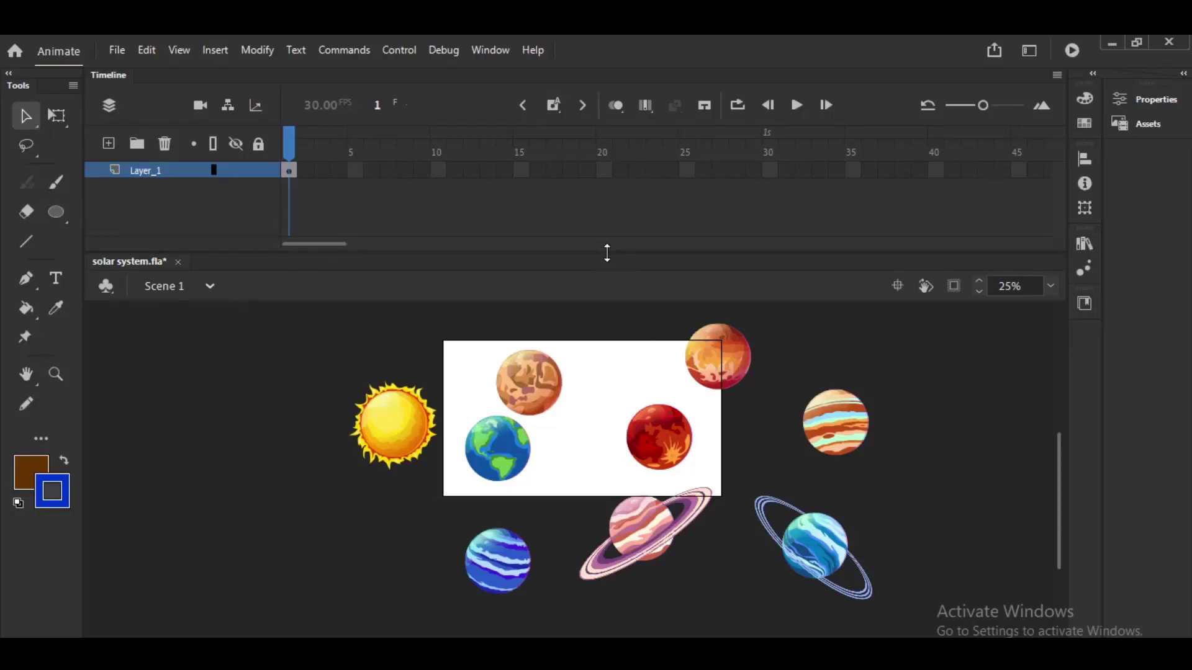
Scale the sun and all the planets down together and place them so they fit inside the white stage.
left_click_drag(607, 252, 620, 206)
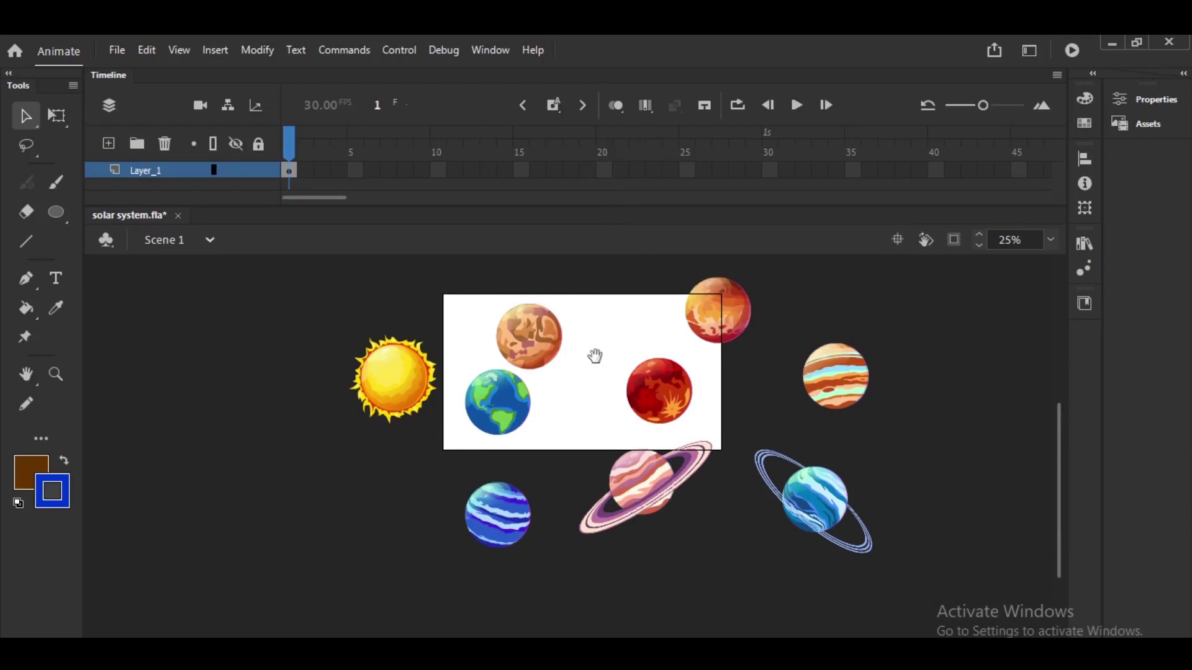
key("ctrl+a")
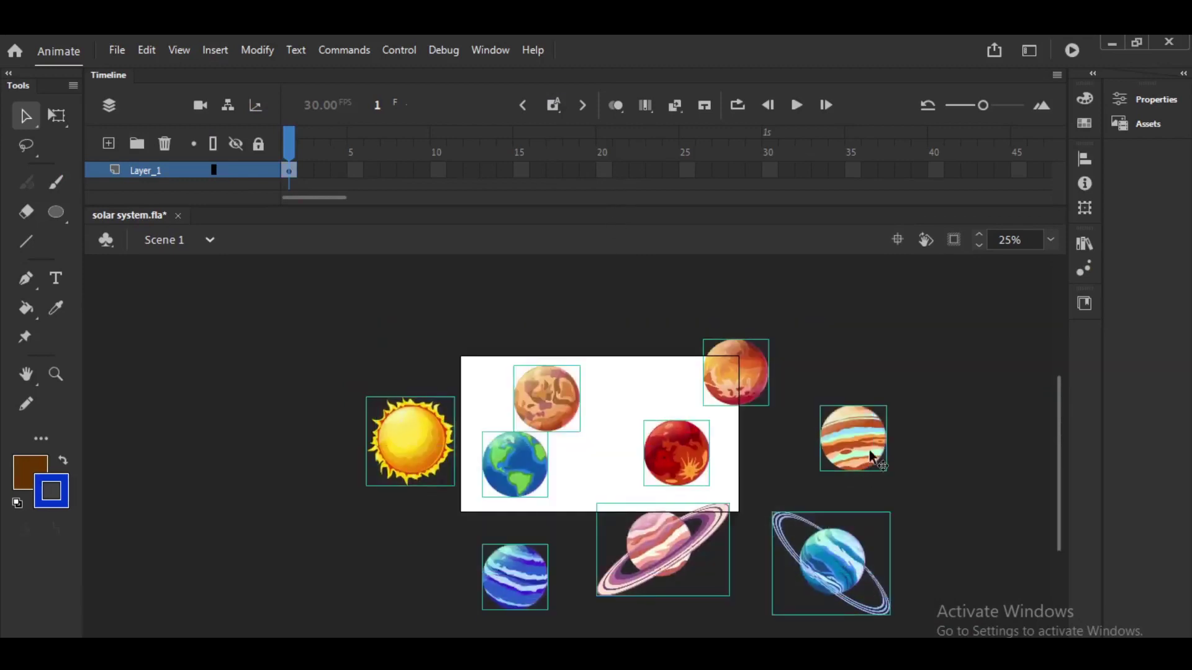
key("ctrl+equal")
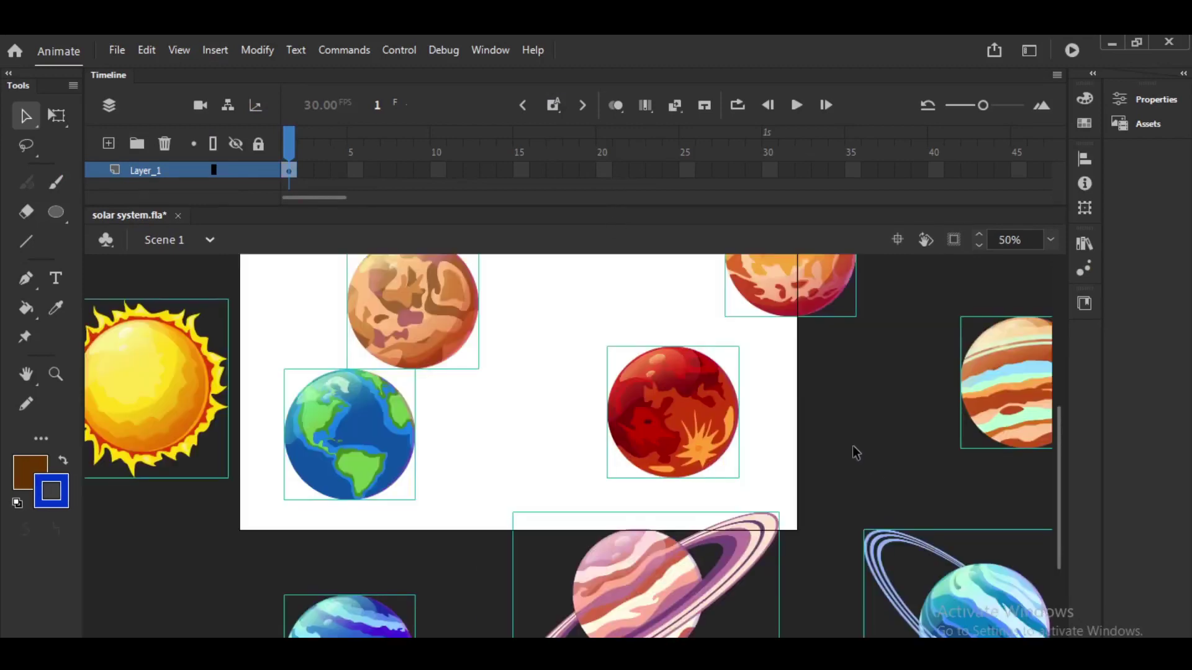
key("ctrl+minus")
key("q")
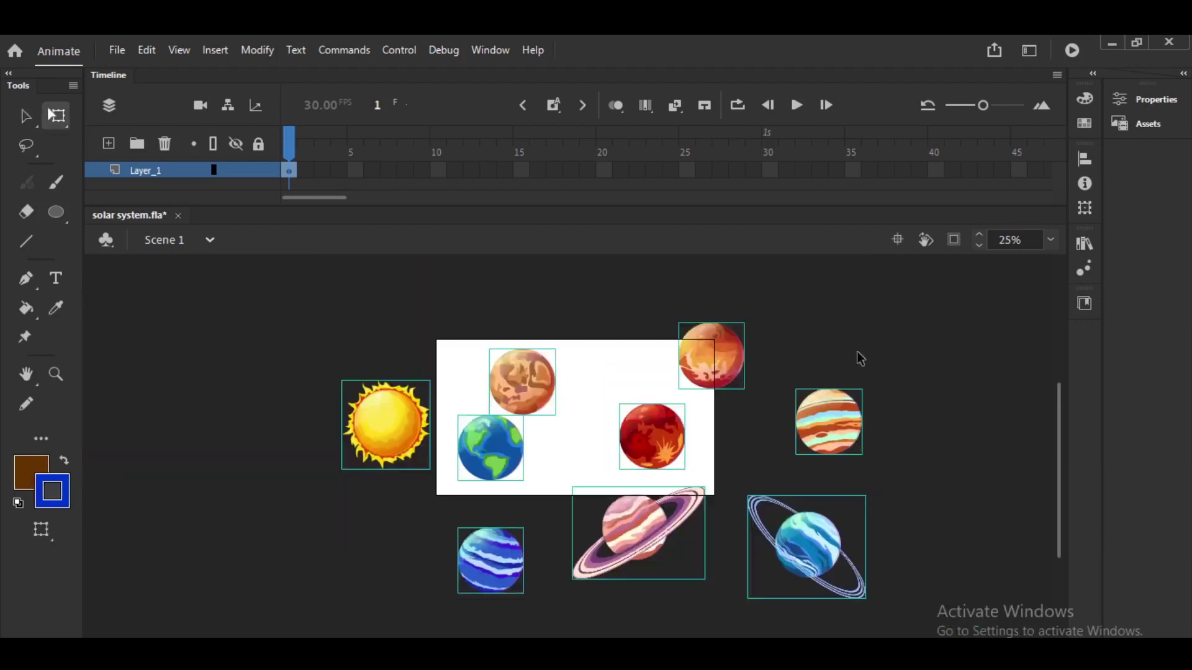
left_click_drag(863, 323, 733, 398)
left_click_drag(670, 420, 681, 393)
key("ctrl+equal")
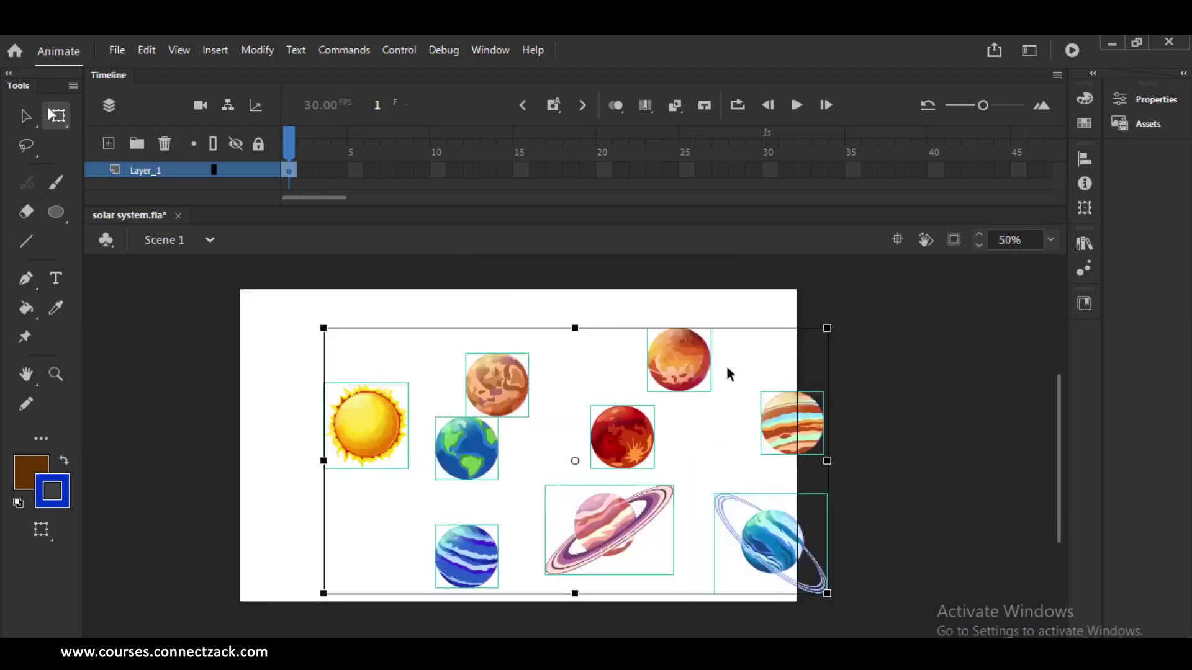
left_click_drag(827, 327, 735, 379)
left_click(748, 370)
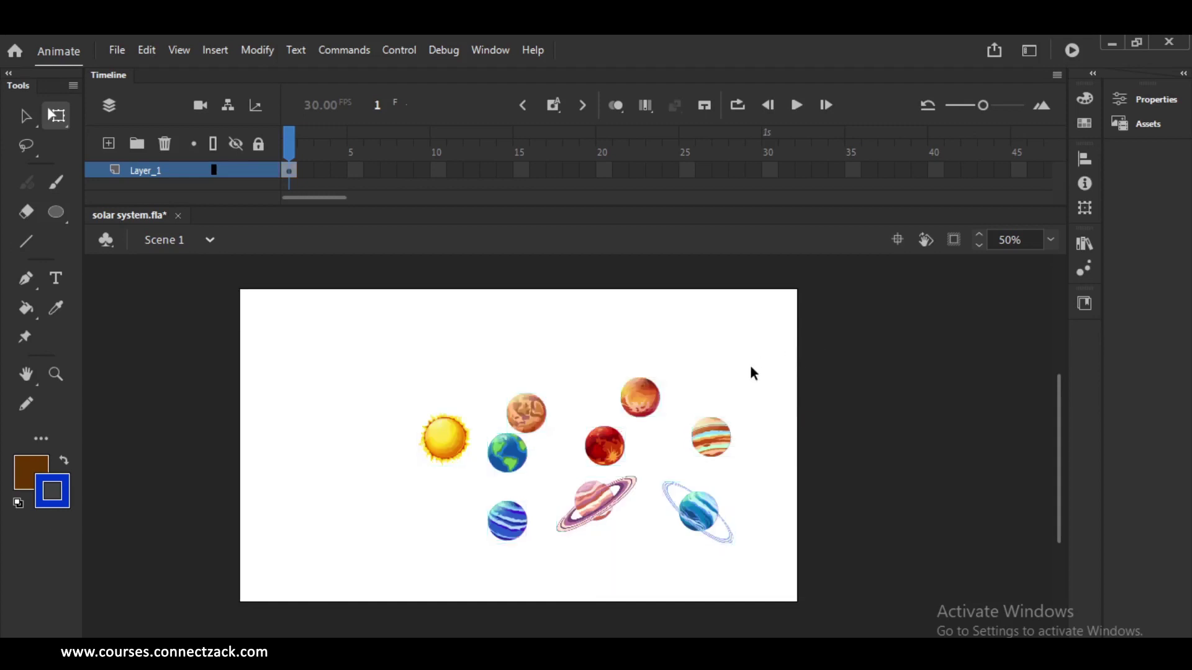
Nudge the sun slightly lower and spread the brown, red and orange planets above it.
key("ctrl+equal")
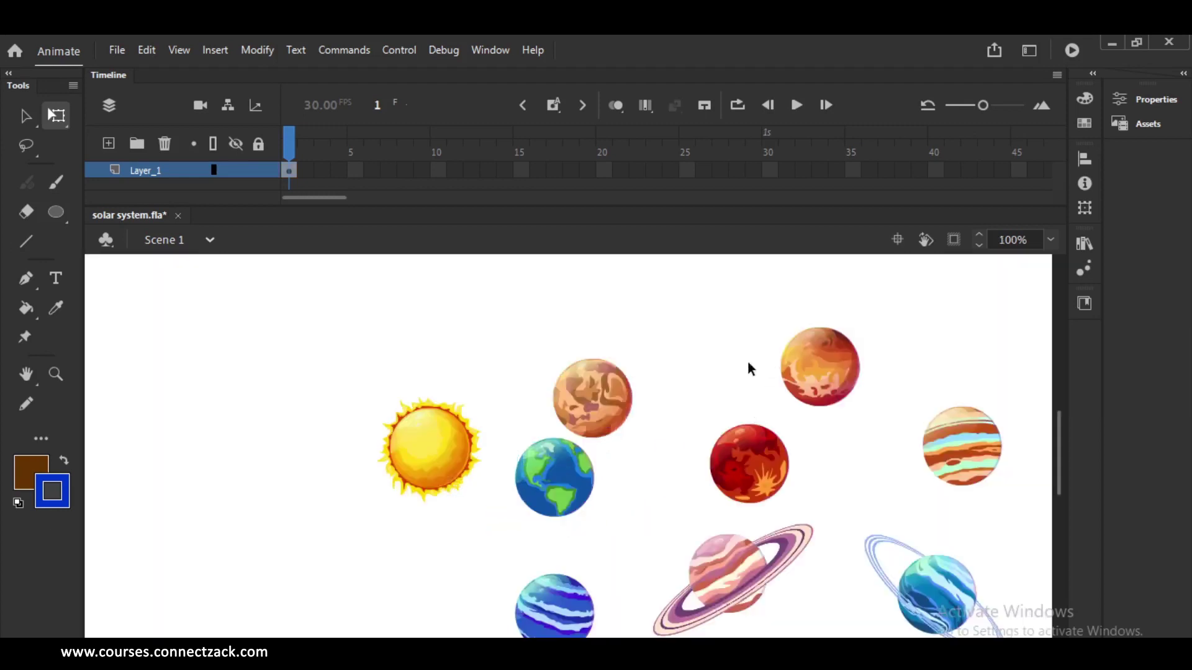
left_click_drag(615, 388, 785, 355)
left_click_drag(646, 418, 535, 387)
key("ctrl+minus")
left_click(671, 422)
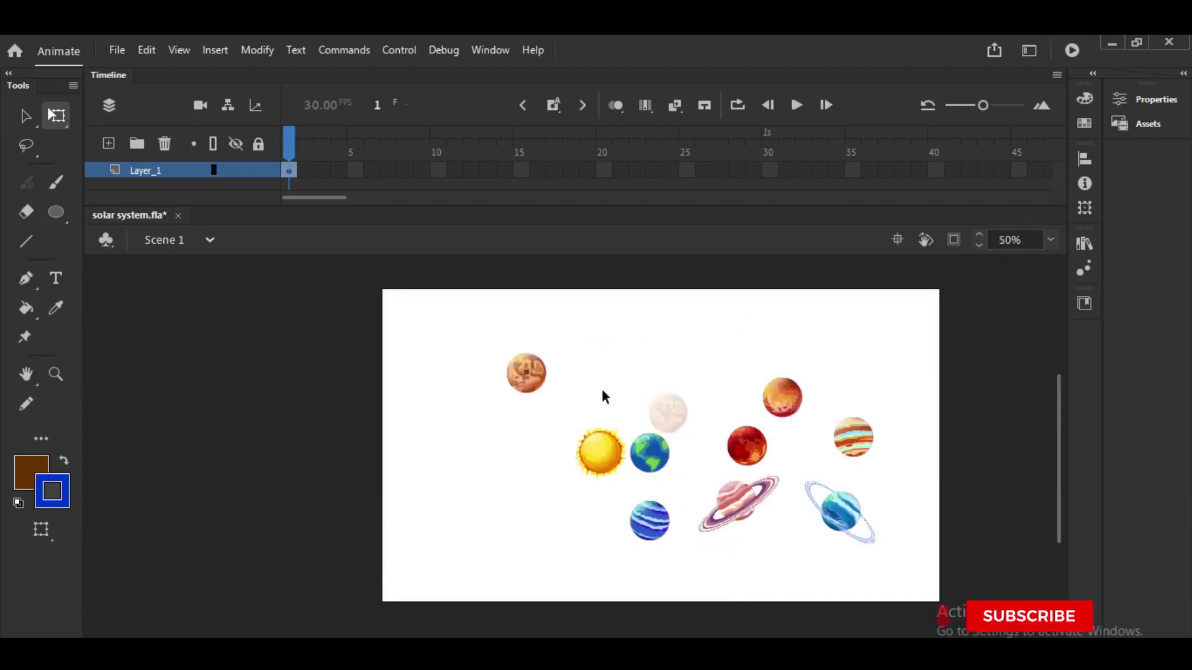
left_click_drag(742, 455, 693, 352)
left_click_drag(784, 407, 627, 343)
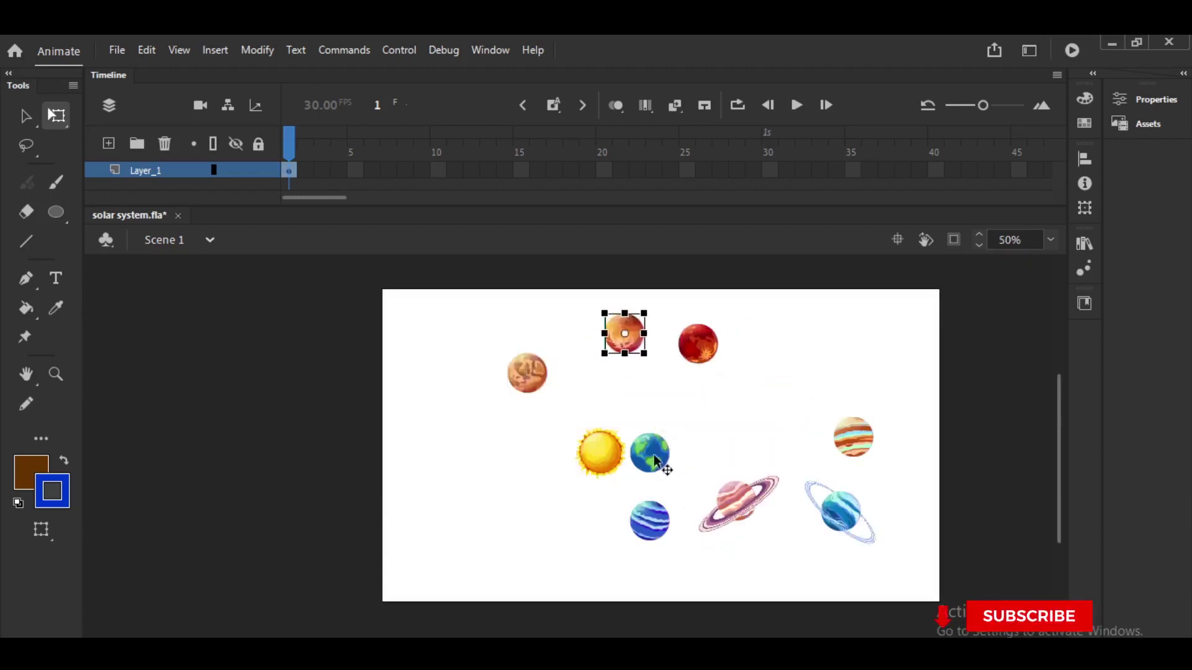
Move Earth to the stage's left edge and the blue, pink ringed and striped planets around the sun.
left_click_drag(665, 466, 401, 465)
left_click_drag(648, 519, 523, 533)
left_click_drag(742, 504, 668, 506)
left_click_drag(854, 441, 703, 422)
Move the blue ringed planet beside the pink ringed one and rotate both so their rings lie horizontal.
left_click_drag(851, 513, 792, 466)
left_click(791, 452)
left_click(753, 489)
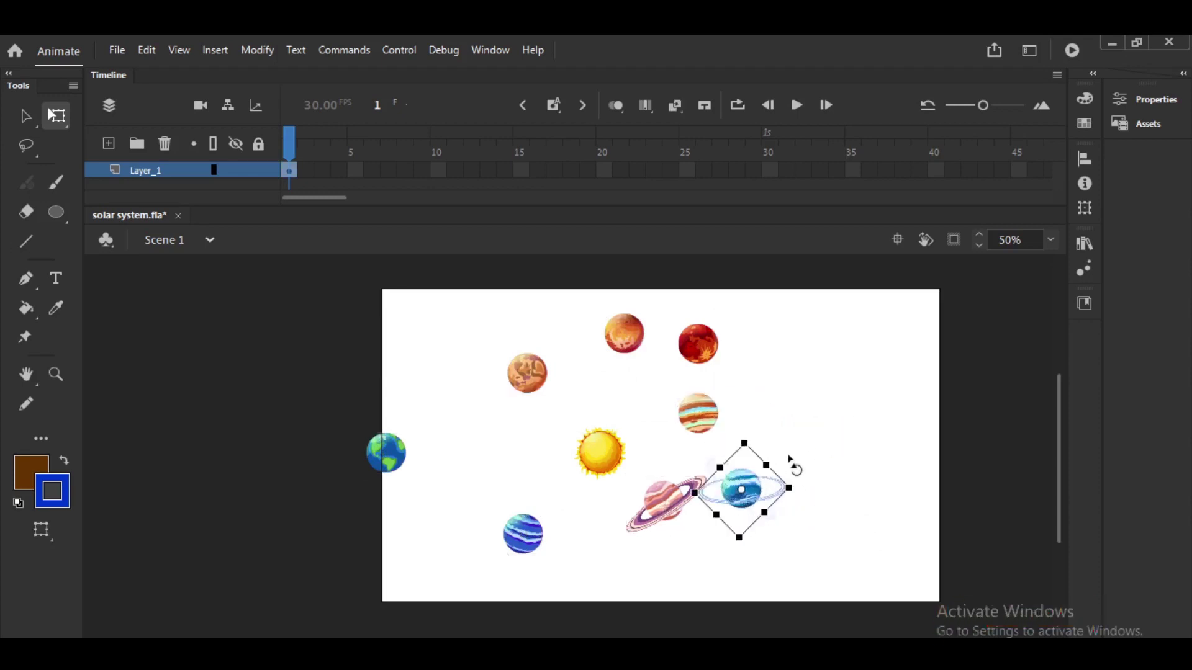
left_click(660, 509)
left_click_drag(712, 464, 725, 493)
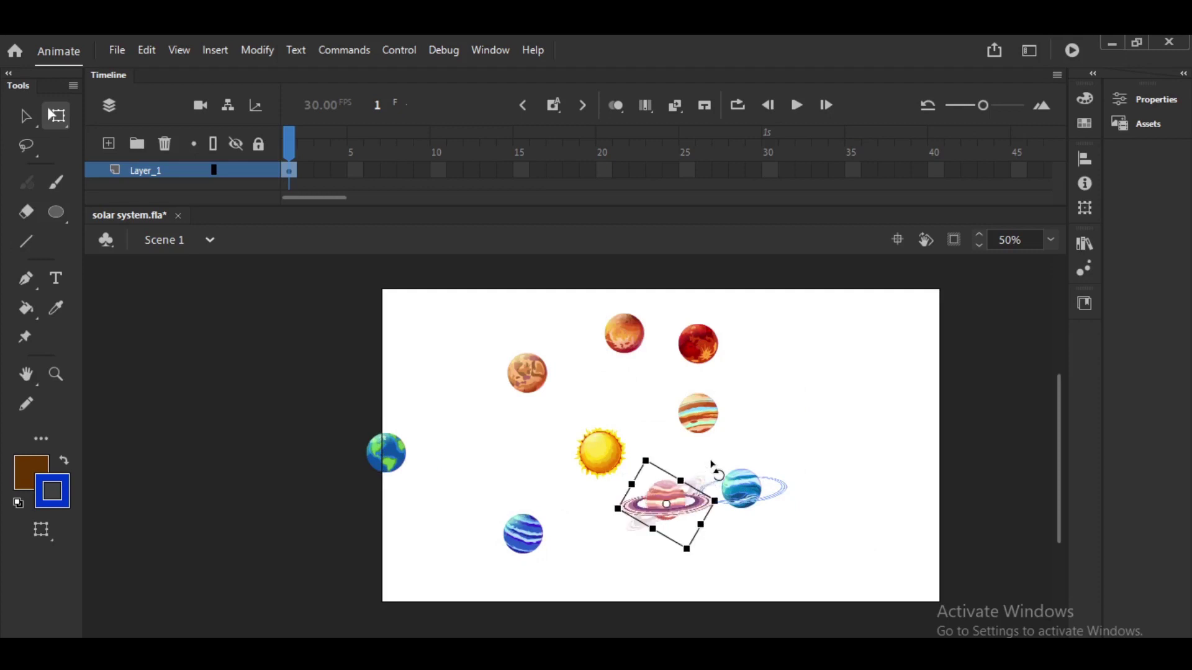
left_click_drag(640, 512, 666, 504)
left_click(818, 391)
Delete Earth and the blue ringed planet from the stage.
left_click(390, 453)
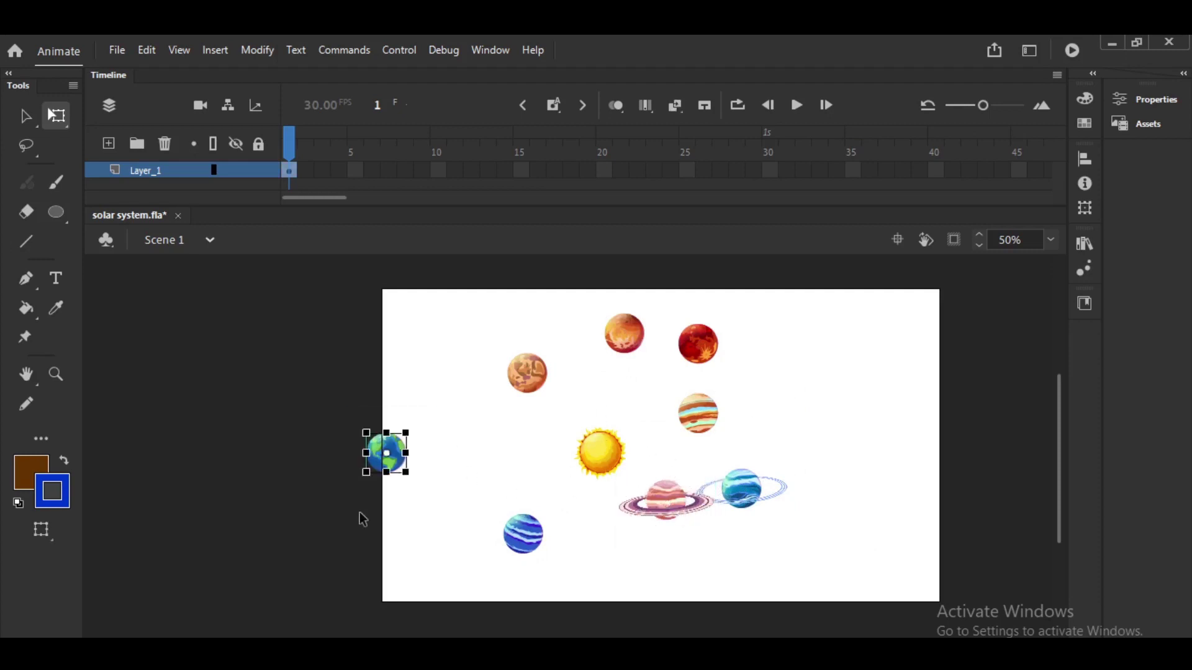
key("Delete")
left_click(739, 529)
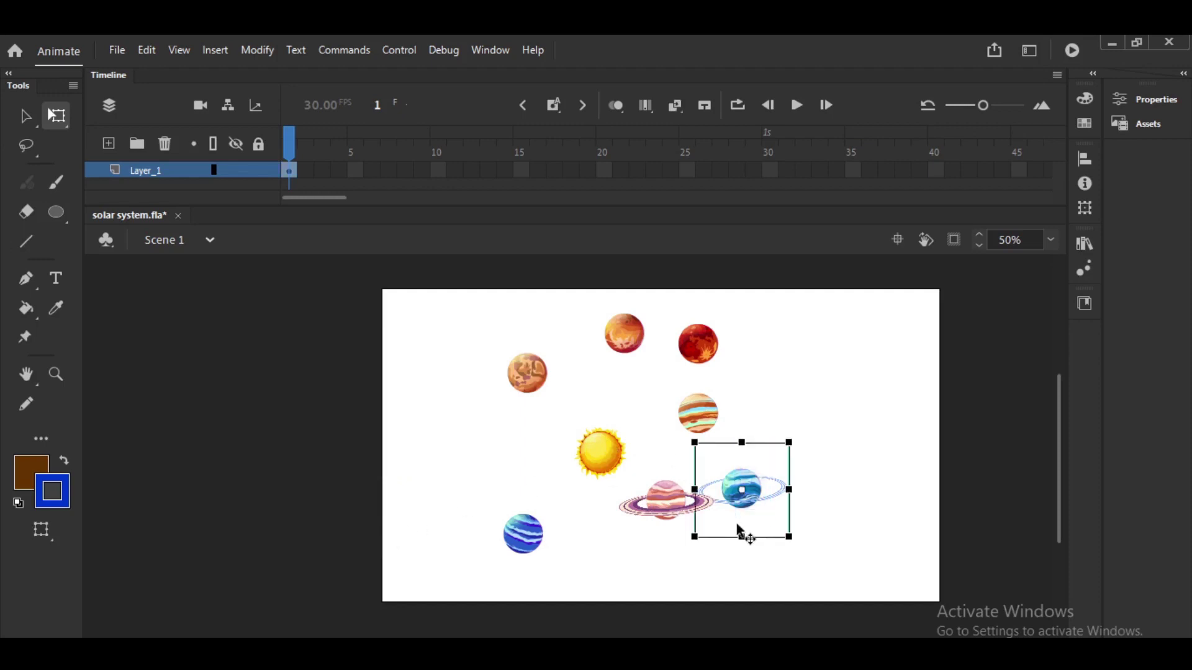
key("Delete")
Shift the sun and all remaining planets together to the right so the sun sits near the stage's centre.
left_click_drag(471, 580, 845, 302)
left_click_drag(625, 473, 683, 472)
left_click(820, 429)
Spread the six planets outward so they surround the sun with more space between them.
left_click_drag(593, 381, 500, 423)
left_click_drag(693, 342, 621, 360)
left_click_drag(763, 350, 703, 342)
left_click_drag(757, 412, 794, 391)
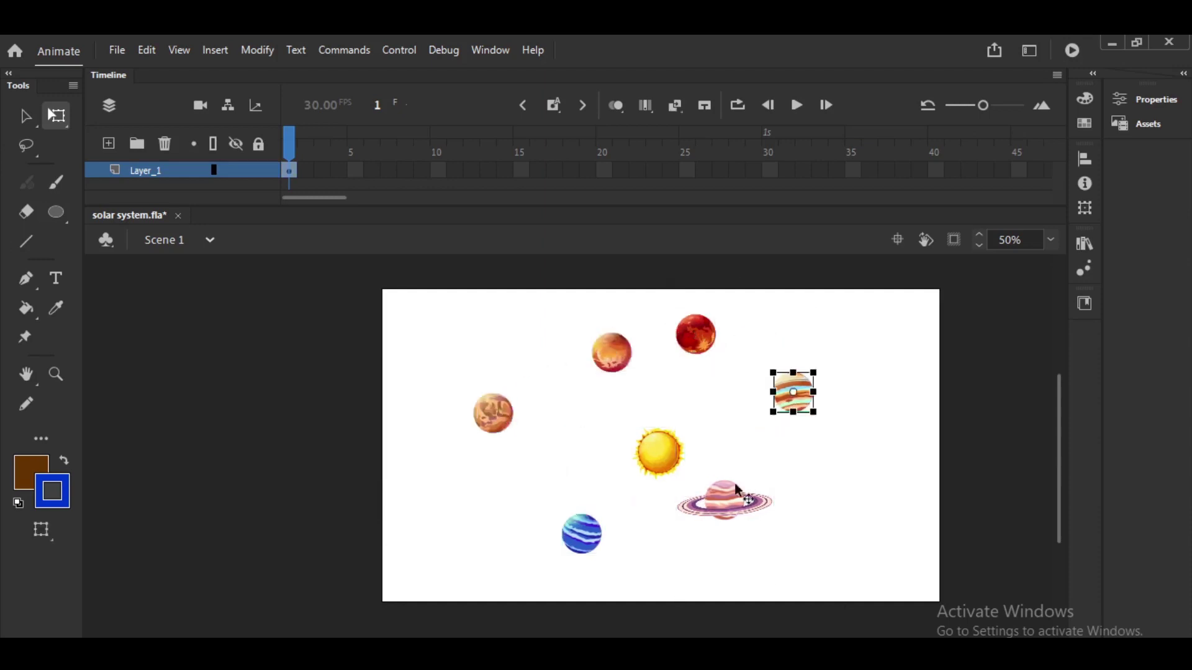
left_click_drag(725, 501, 743, 520)
left_click_drag(581, 534, 599, 548)
left_click(598, 471)
Delete the brown planet and redistribute the orange, red and striped planets around the upper side of the sun.
left_click_drag(477, 447, 534, 345)
key("Delete")
left_click_drag(611, 363, 516, 407)
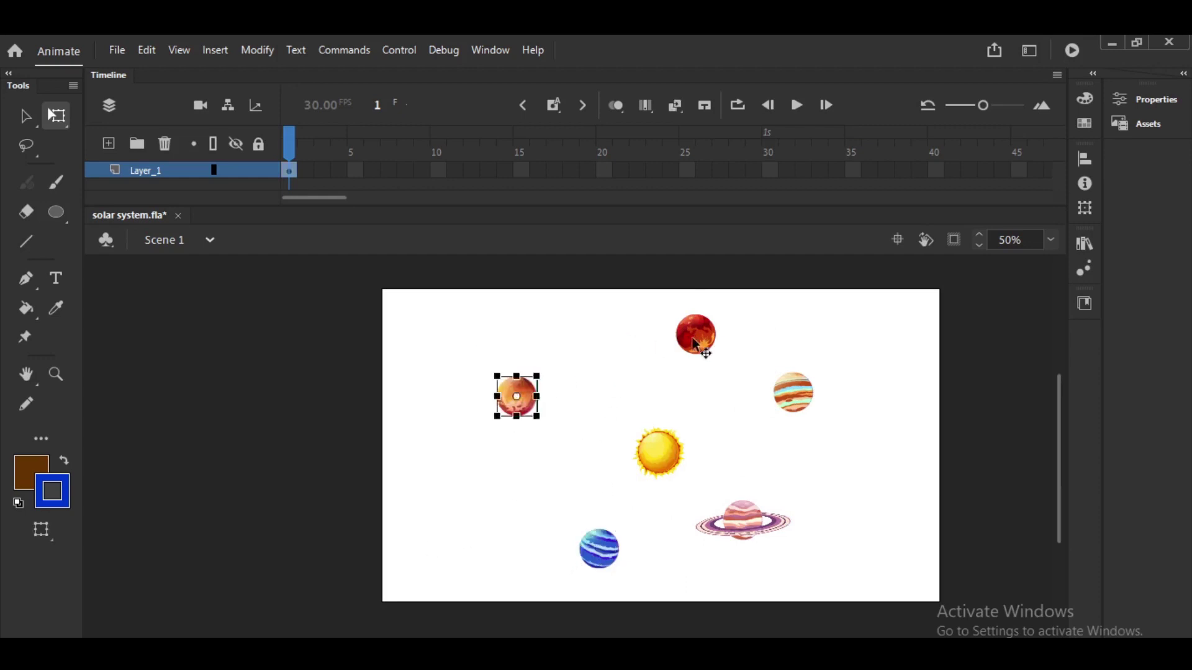
left_click_drag(705, 346, 641, 372)
left_click_drag(797, 397, 770, 388)
left_click(784, 467)
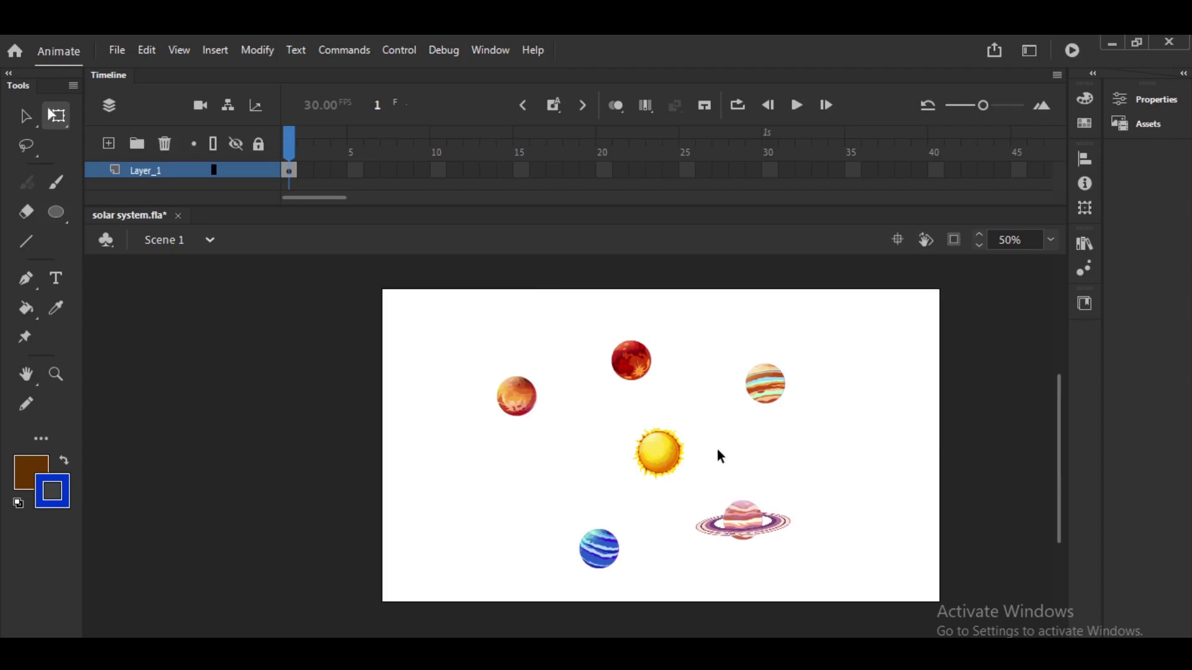
Distribute the sun and the five planets to separate layers.
left_click_drag(497, 355, 863, 605)
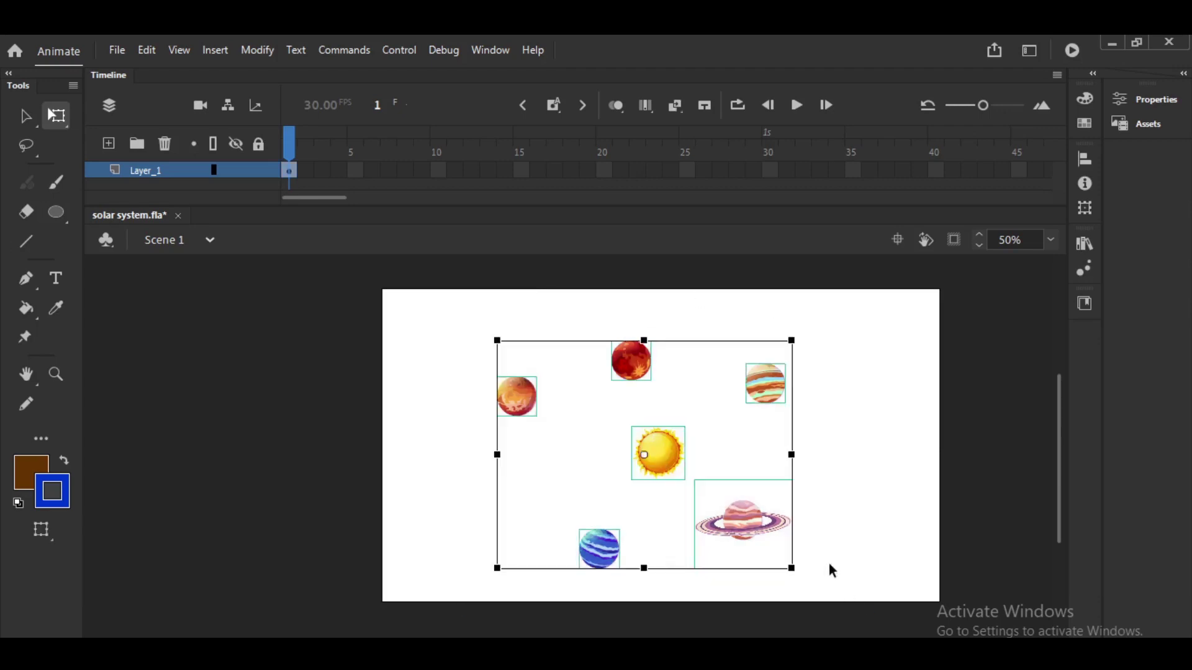
right_click(659, 459)
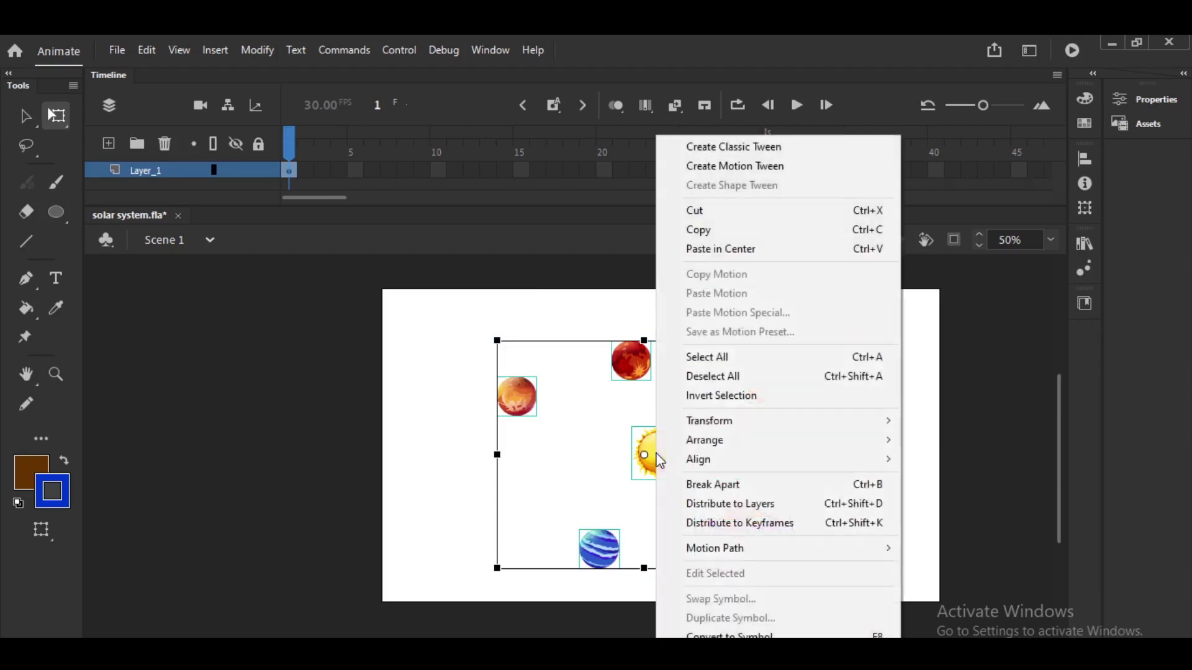
left_click(759, 513)
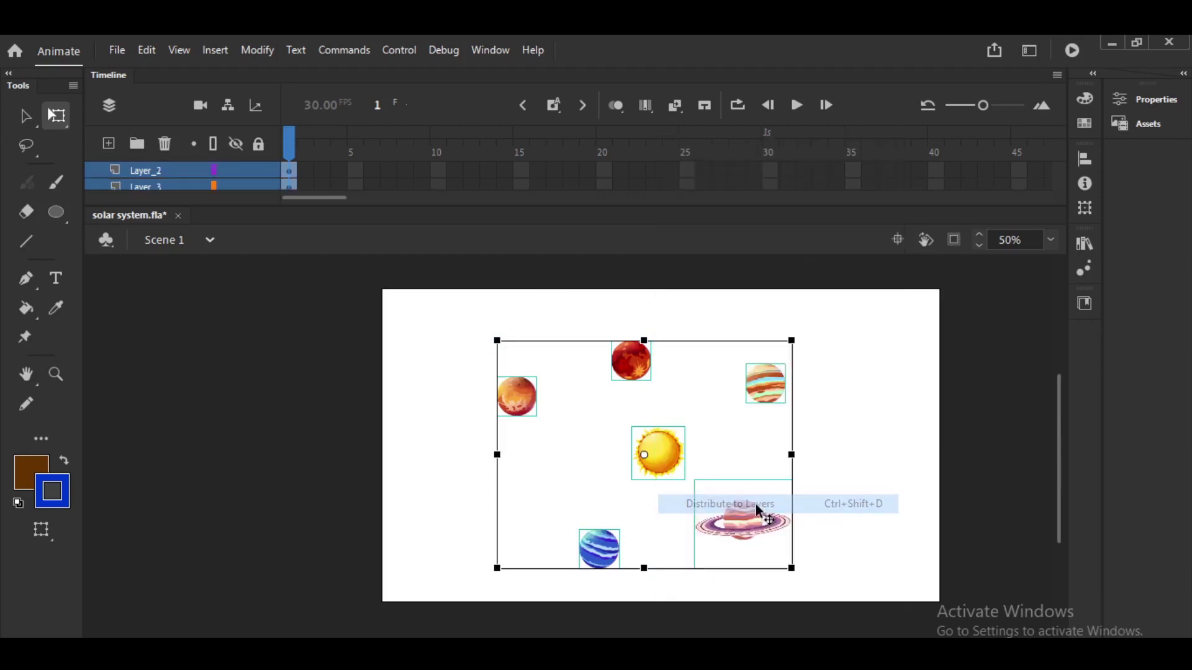
left_click(849, 407)
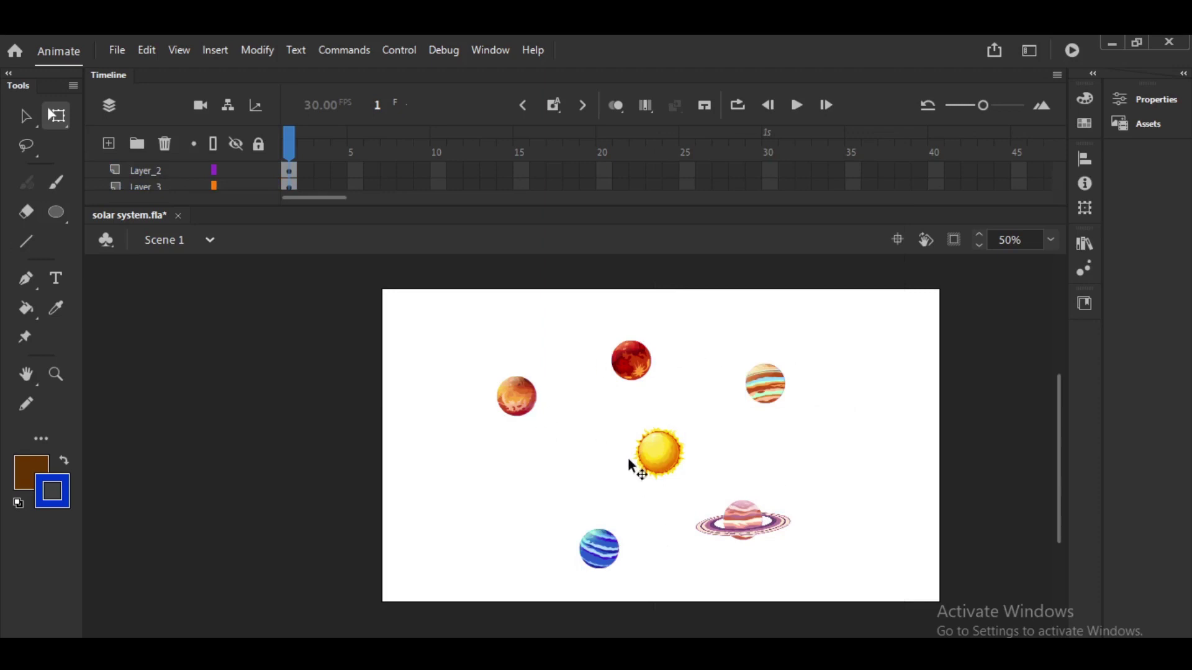
Enlarge the sun proportionally about its centre so it is clearly bigger than the planets.
left_click_drag(532, 205, 515, 350)
left_click(653, 577)
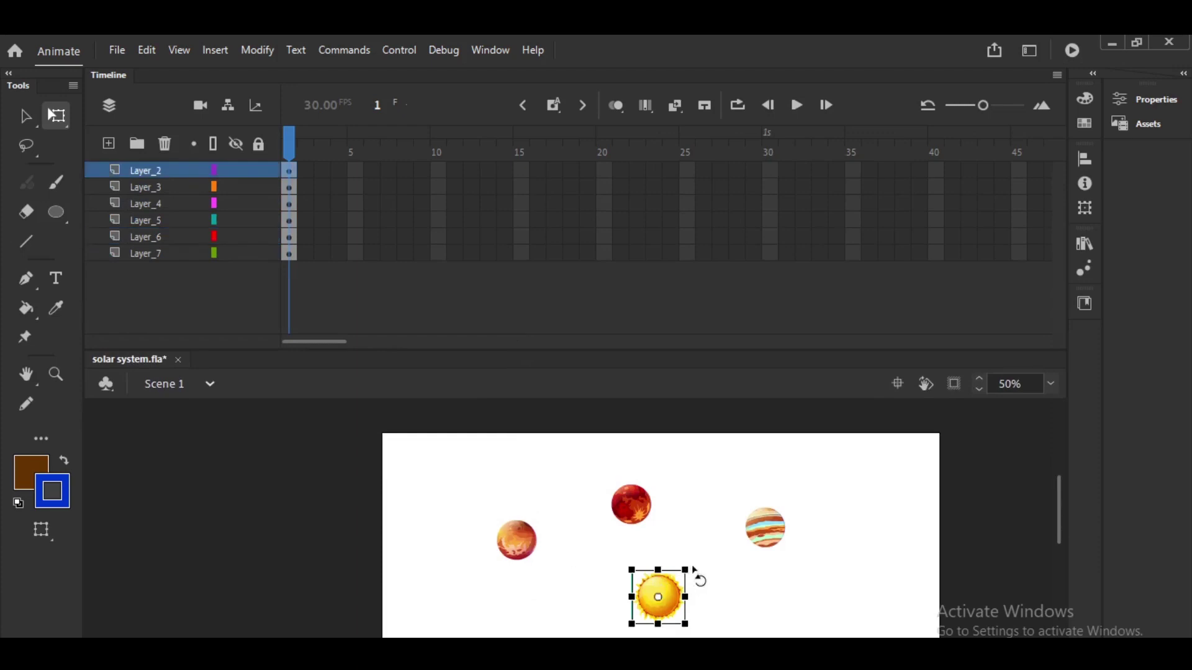
left_click_drag(688, 567, 705, 553)
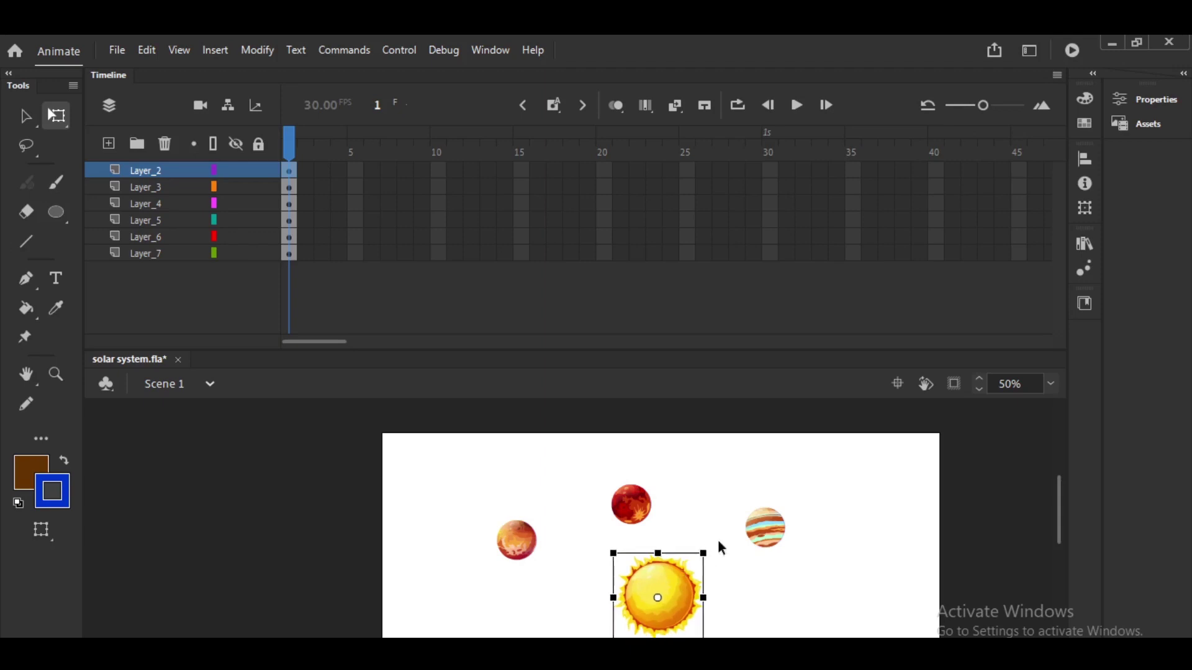
scroll(723, 540, "down", 3)
left_click_drag(659, 350, 660, 210)
left_click(694, 354)
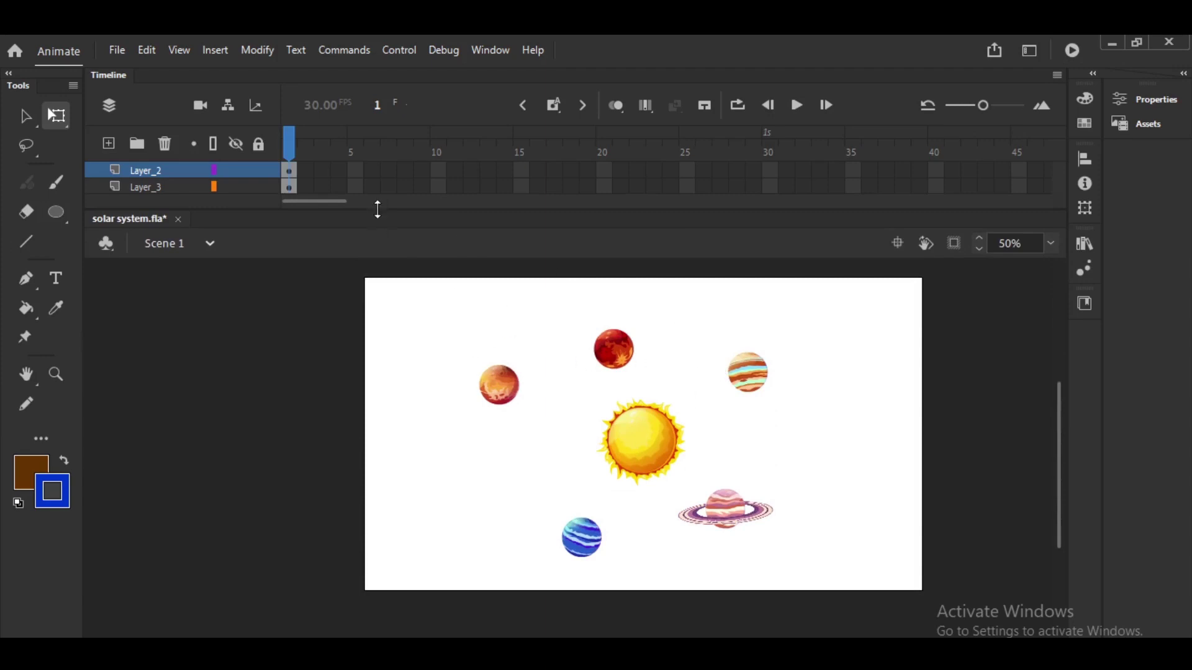
Move the sun's layer, Layer_2, to the bottom of the layer stack and rename it sun.
left_click_drag(380, 223, 359, 371)
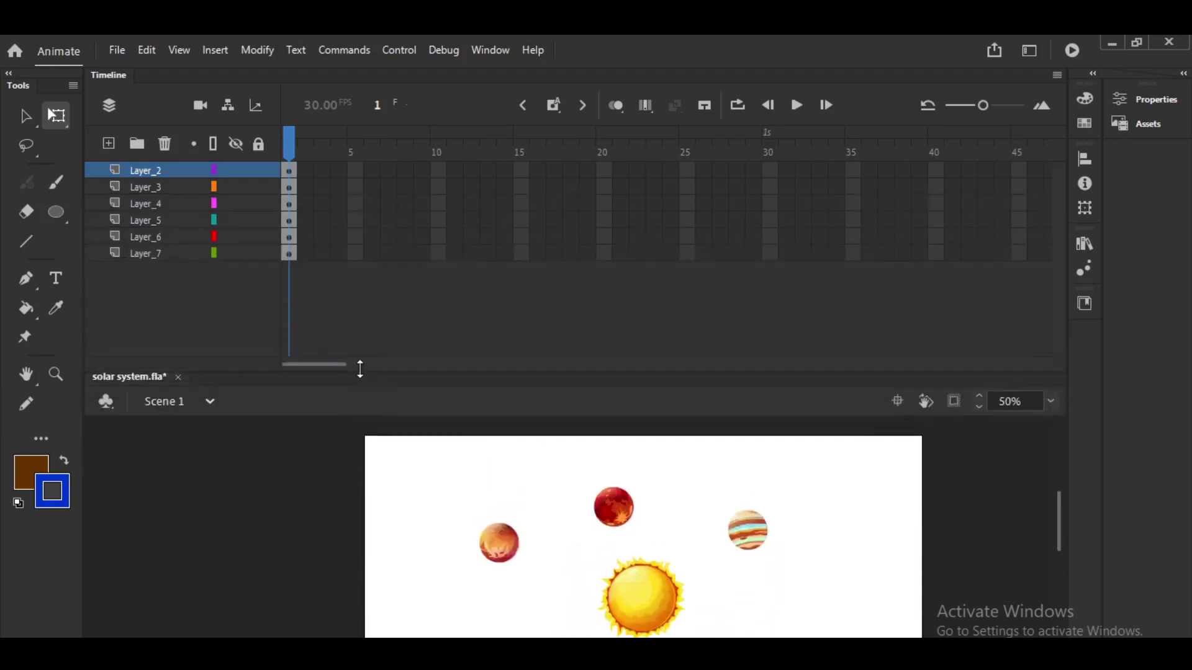
left_click_drag(178, 166, 173, 300)
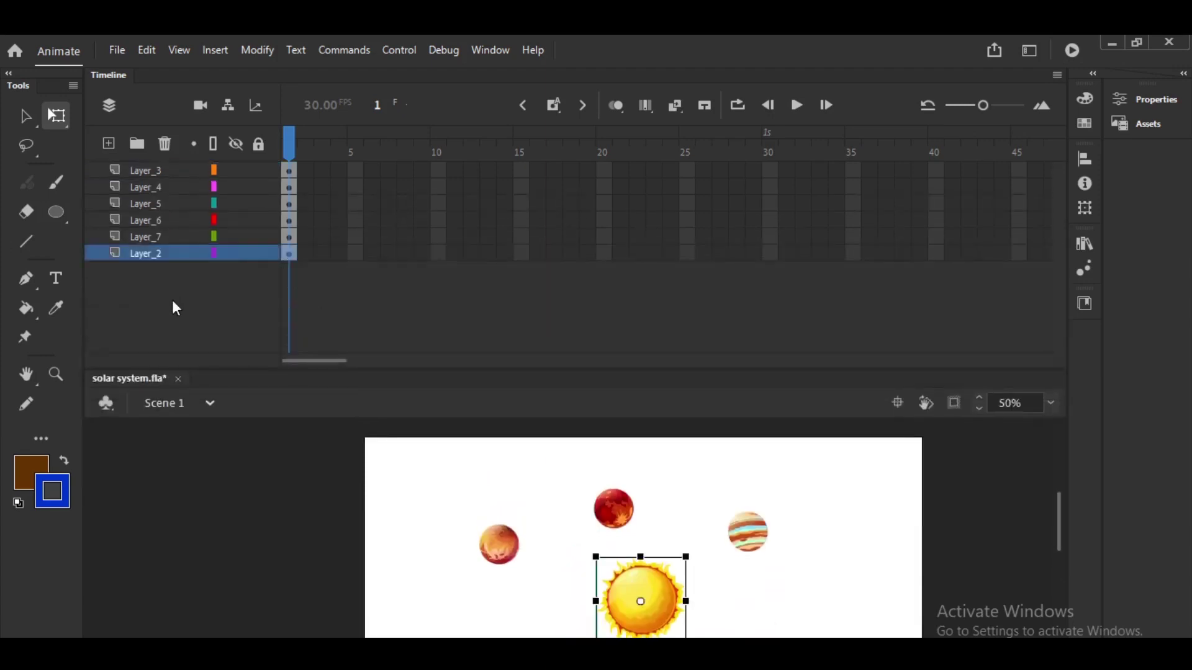
double_click(155, 253)
type("sun")
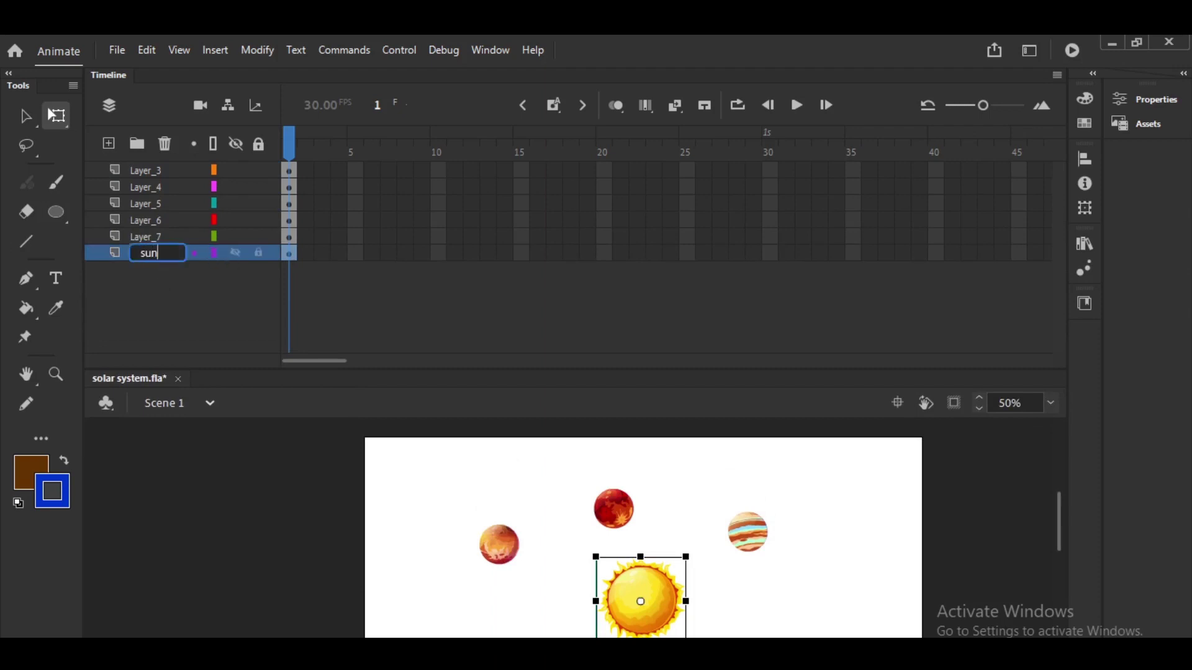
left_click(266, 293)
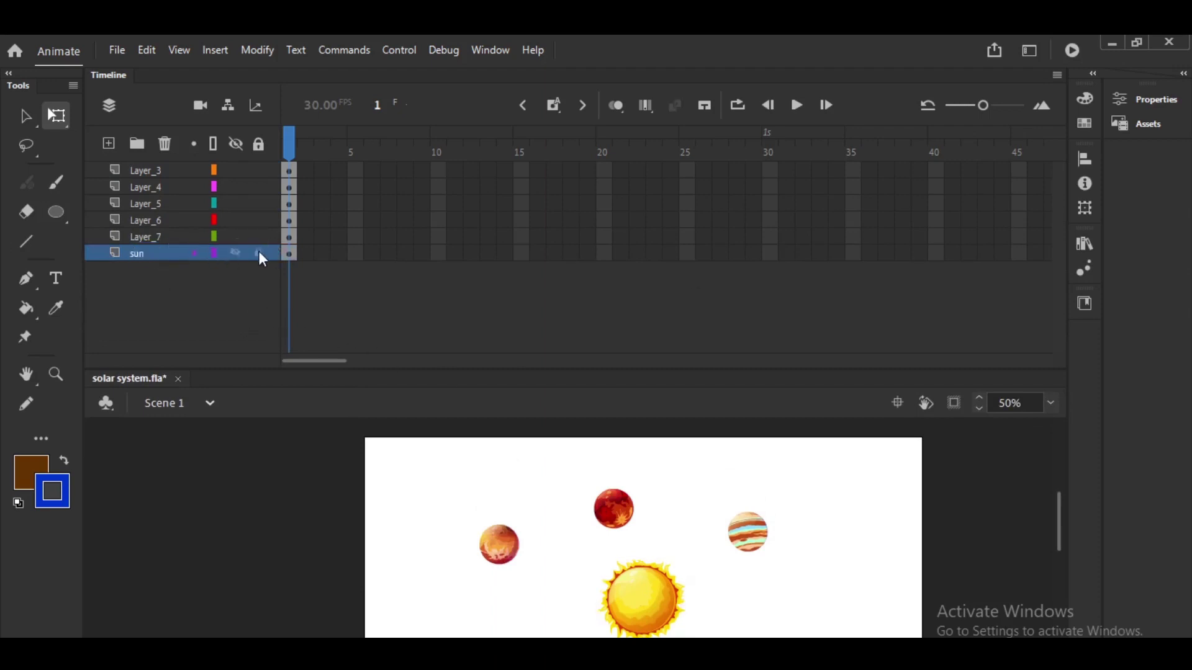
Lock all layers with the planet layers hidden, and add a new layer directly above the sun layer.
left_click_drag(242, 233, 258, 167)
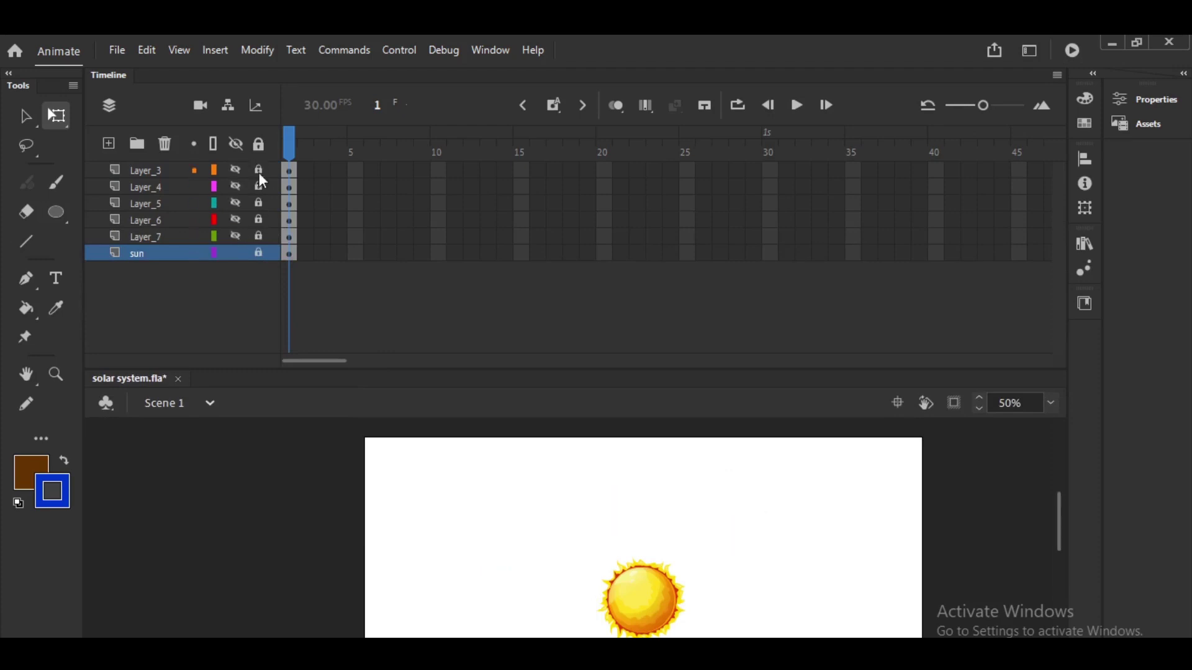
left_click(109, 144)
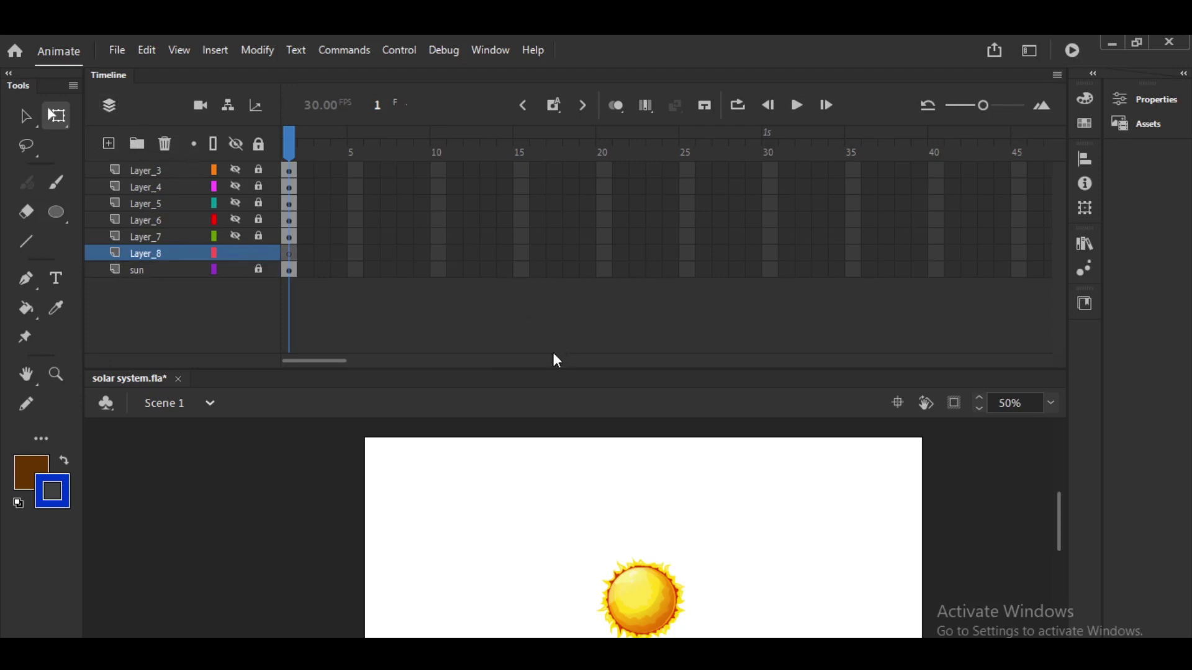
Draw a wide ellipse with a blue stroke on the new layer and delete its fill.
left_click_drag(564, 340, 586, 213)
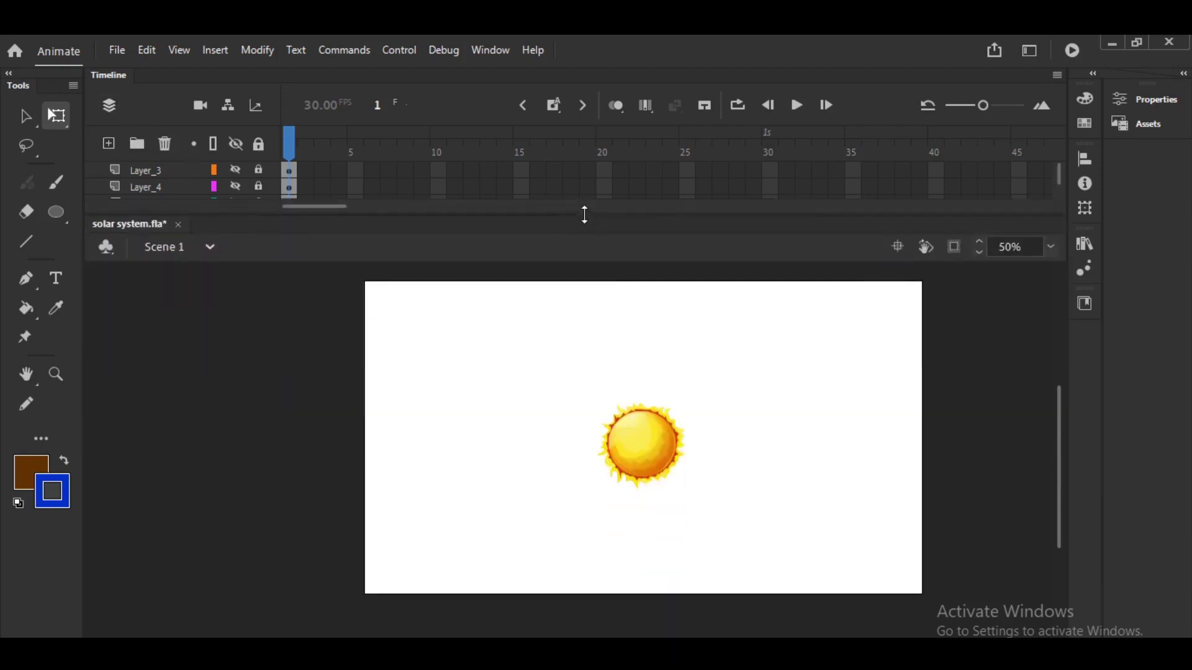
left_click(57, 213)
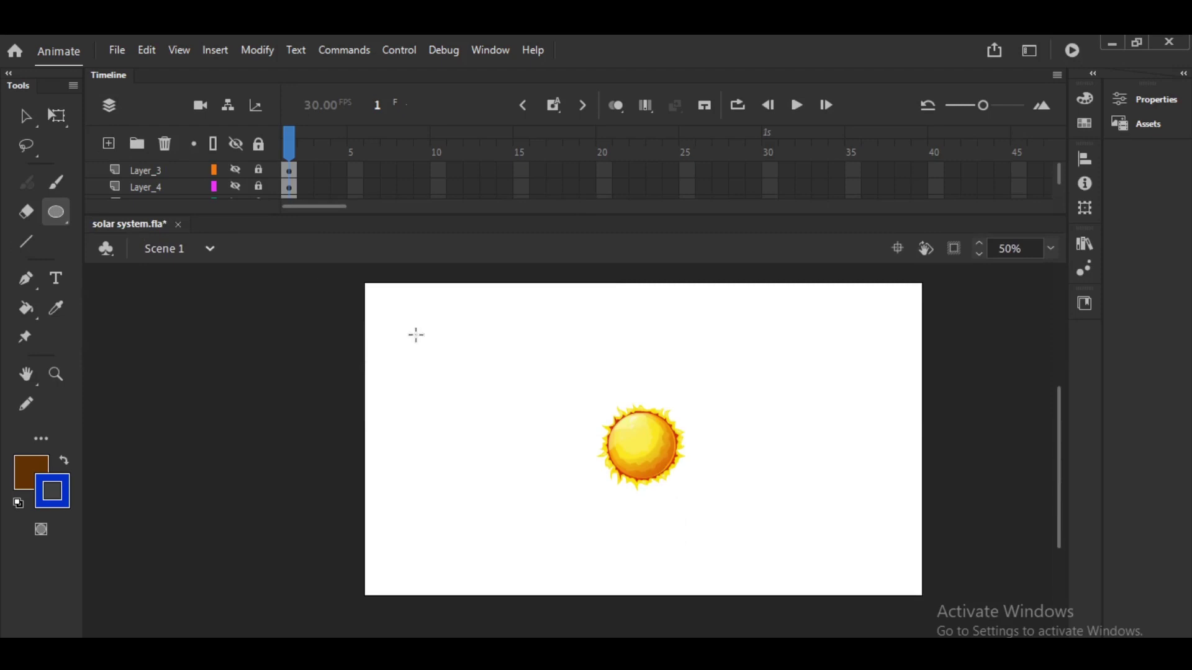
left_click_drag(393, 318, 621, 389)
key("v")
left_click(572, 369)
key("Delete")
Move the blue ellipse outline around the sun and enlarge it into a wide, flat orbit centred on the sun.
left_click(578, 383)
left_click(586, 373)
left_click(615, 370)
left_click_drag(618, 370, 732, 463)
key("q")
left_click_drag(737, 412, 814, 354)
left_click_drag(754, 410, 775, 410)
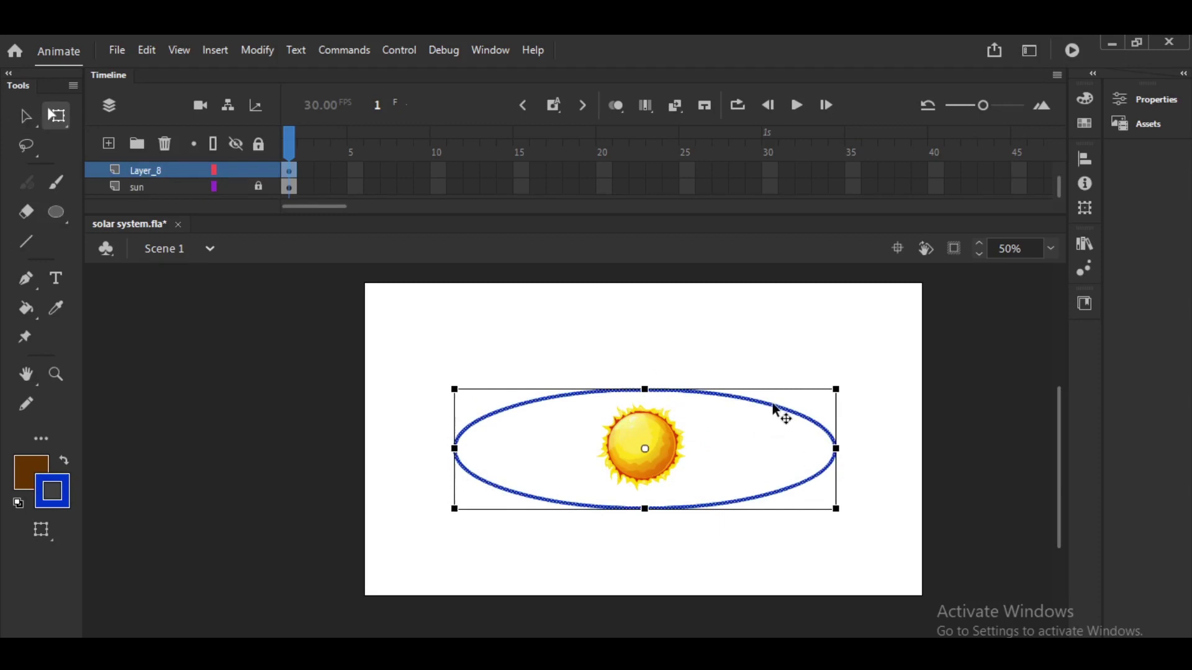
Duplicate the orbit ellipse, enlarge the copy to nearly the stage's width and stretch it taller as an outer orbit.
left_click_drag(776, 411, 784, 419)
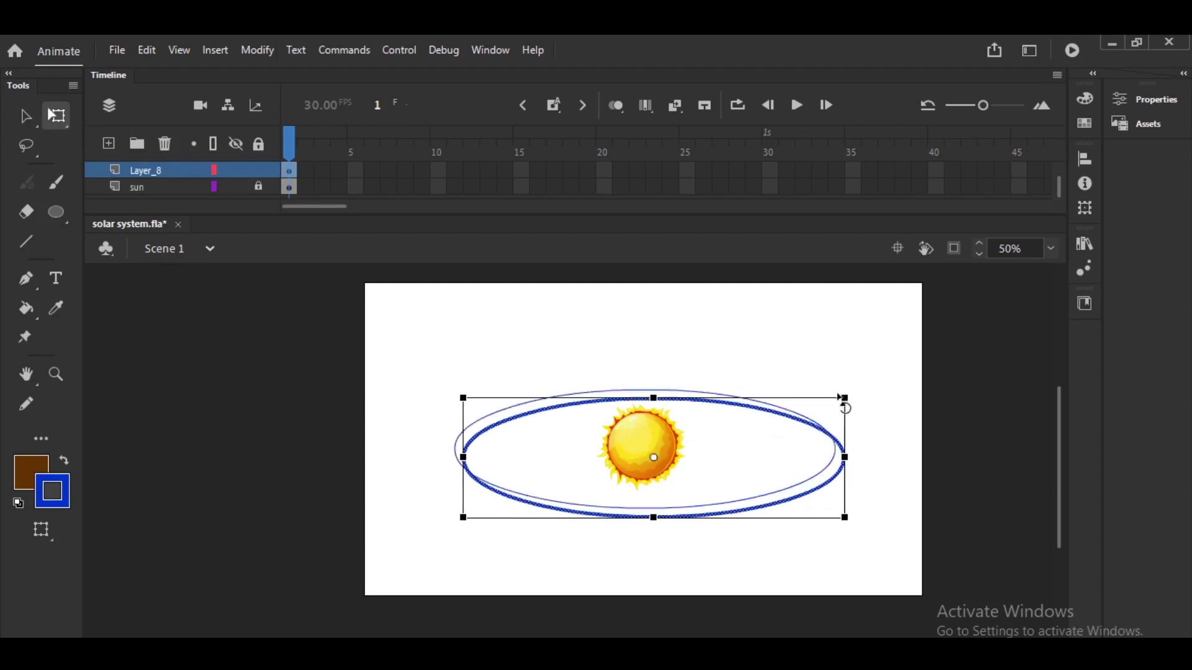
mouse_move(845, 397)
left_mouse_down()
mouse_move(939, 368)
mouse_move(829, 400)
left_mouse_up()
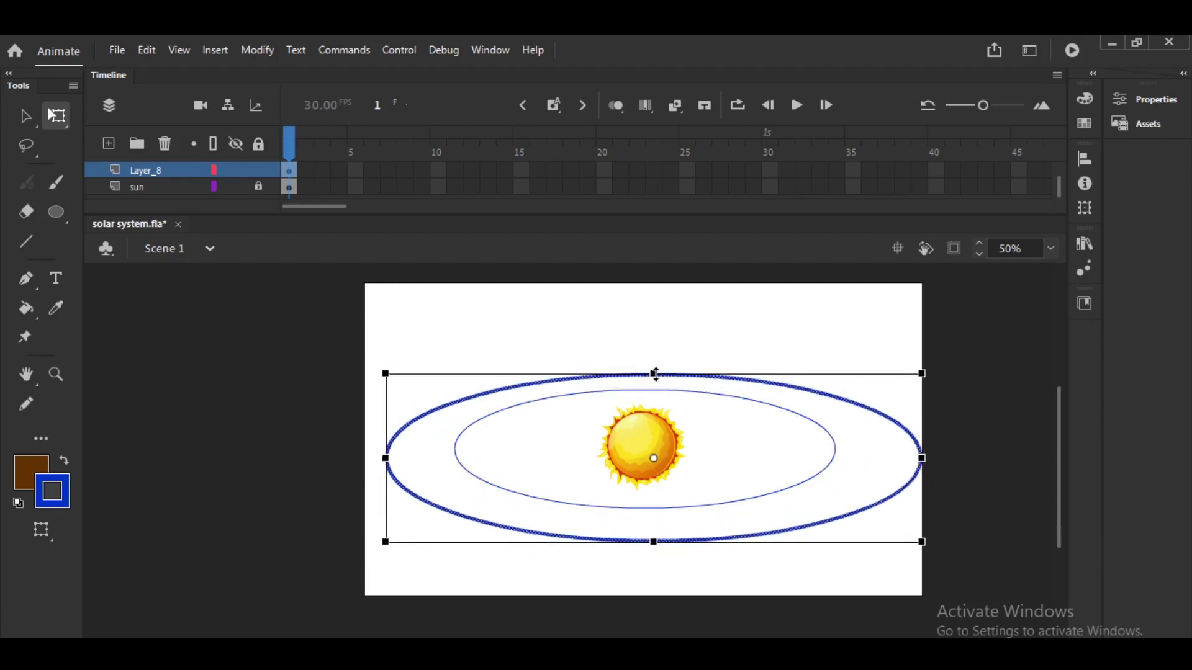
left_click_drag(656, 374, 656, 359)
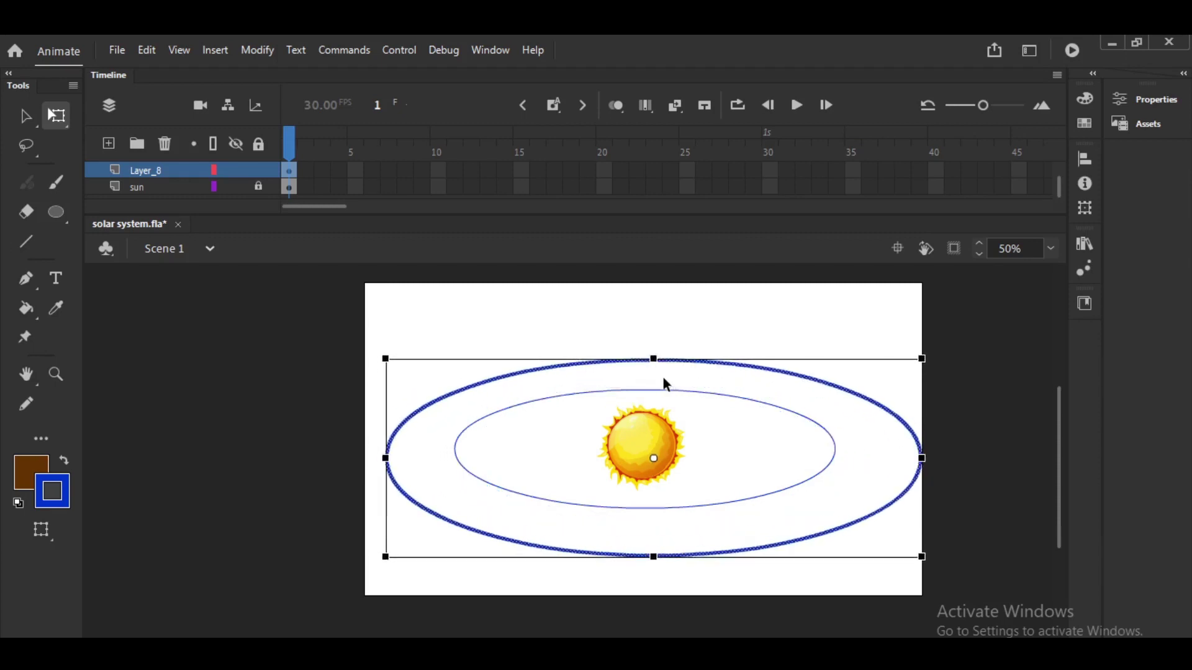
Centre the outer orbit ellipse on the sun and scale it down proportionally about its centre.
key("v")
left_click_drag(670, 370, 665, 360)
key("q")
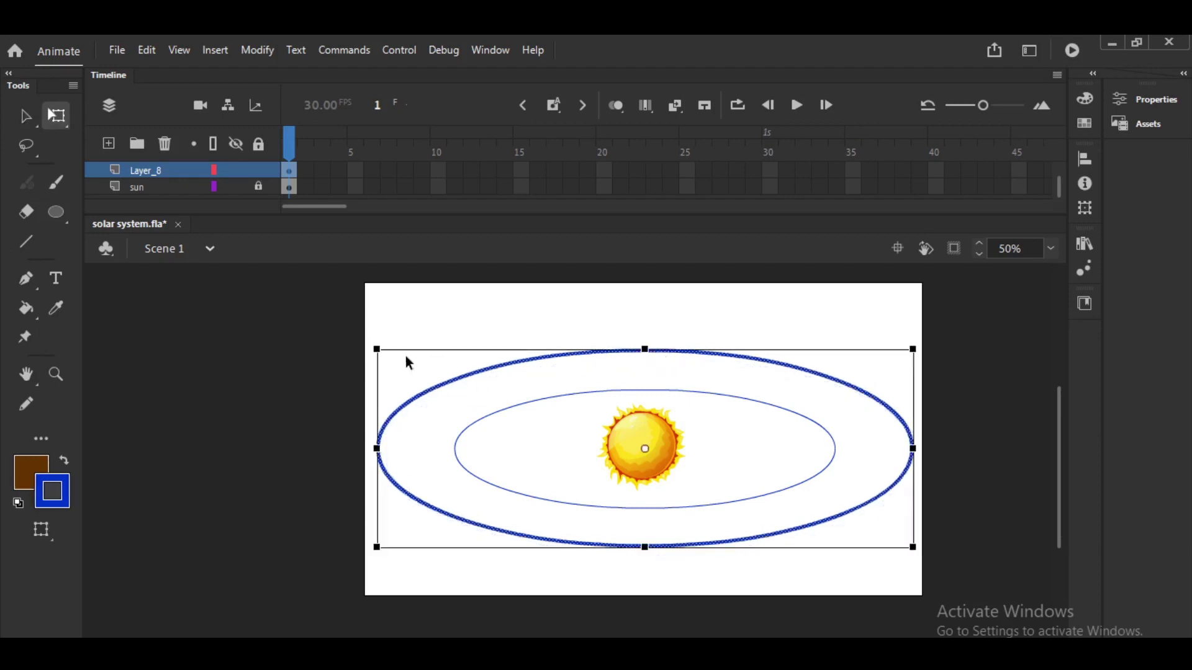
left_click_drag(378, 349, 409, 362)
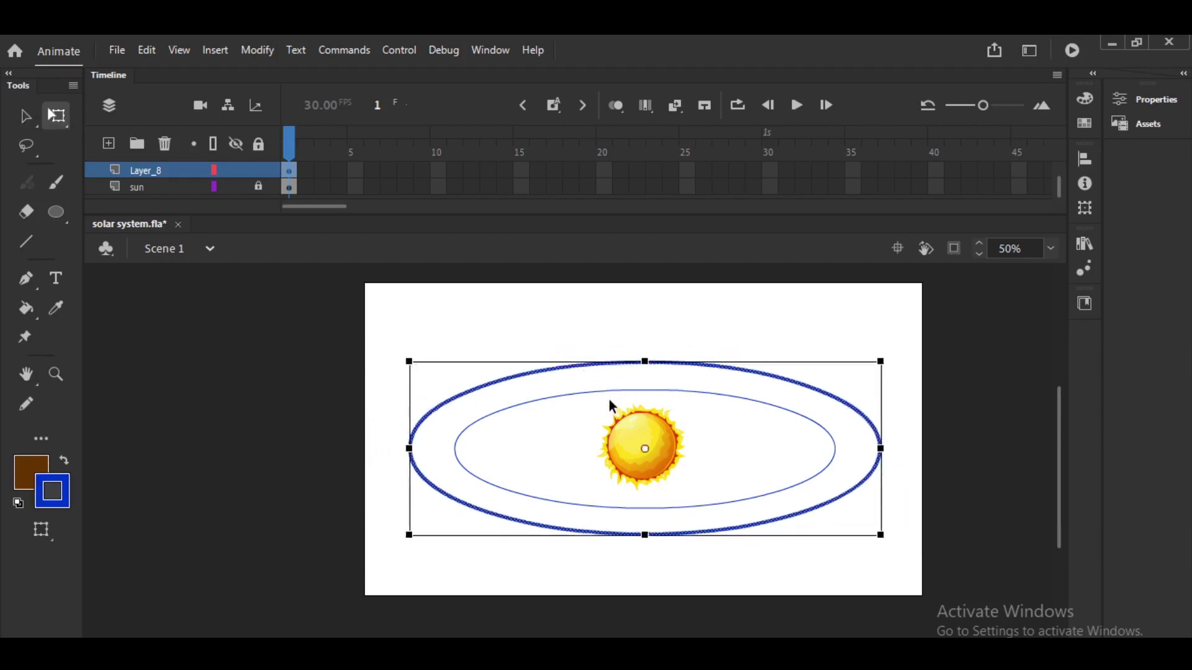
Scale down the inner orbit to sit closely around the sun, and shrink the outer orbit to follow just outside it.
left_click(613, 401)
left_click(706, 393)
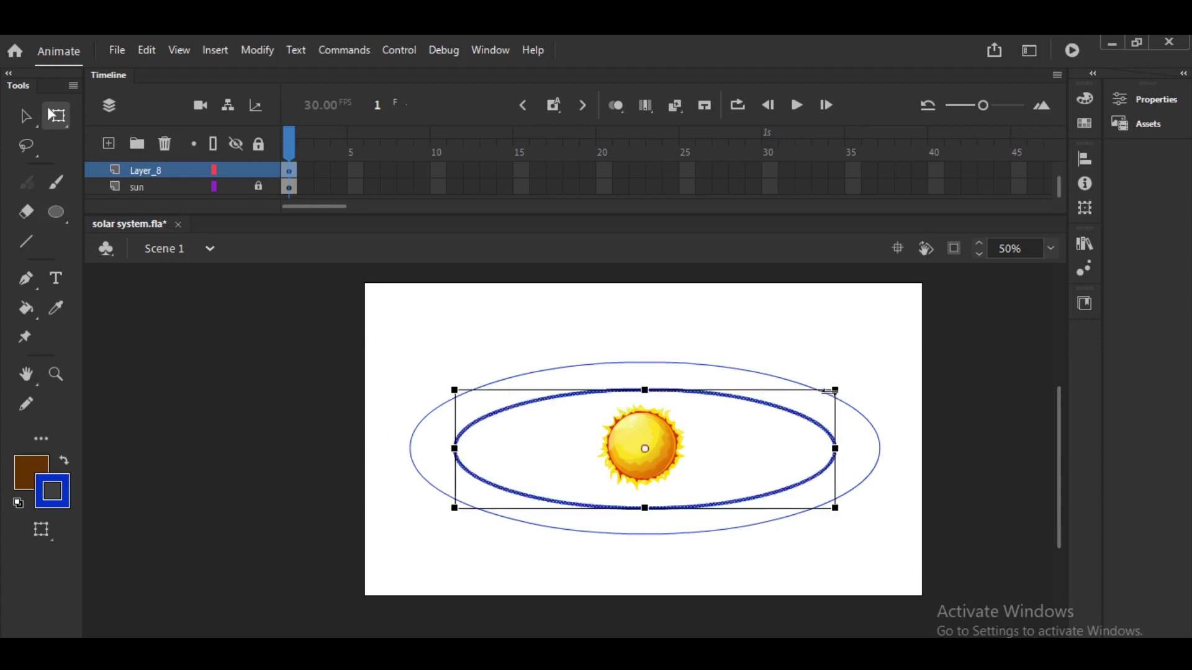
left_click_drag(834, 390, 833, 391)
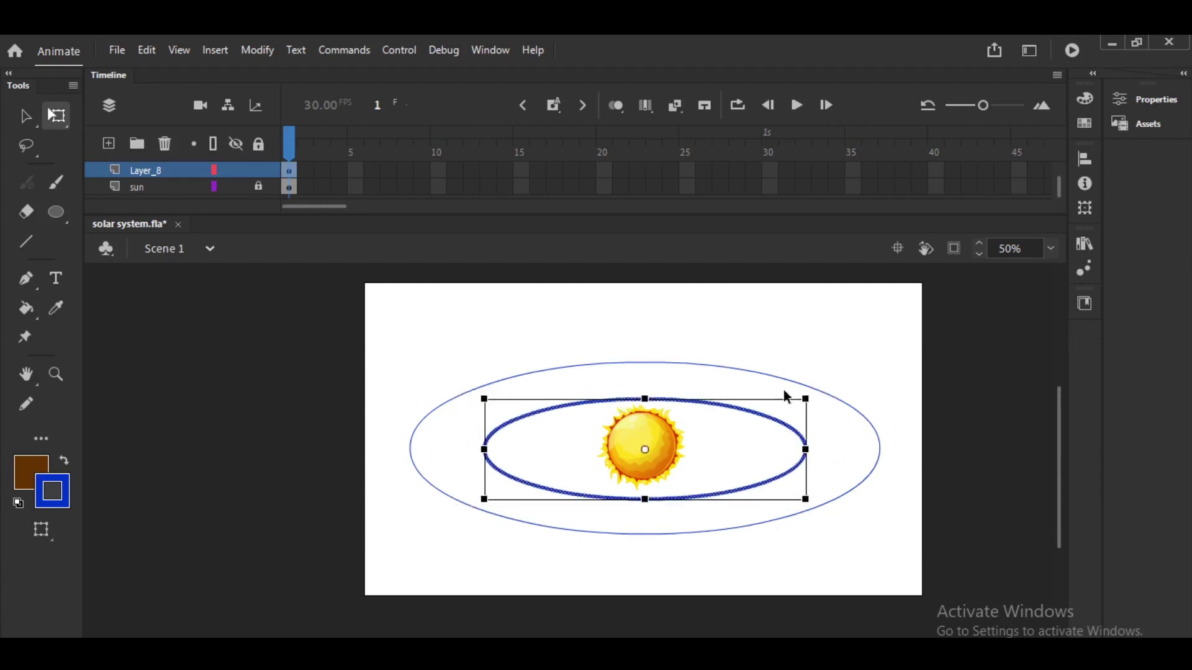
left_click(707, 365)
left_click_drag(879, 362, 850, 374)
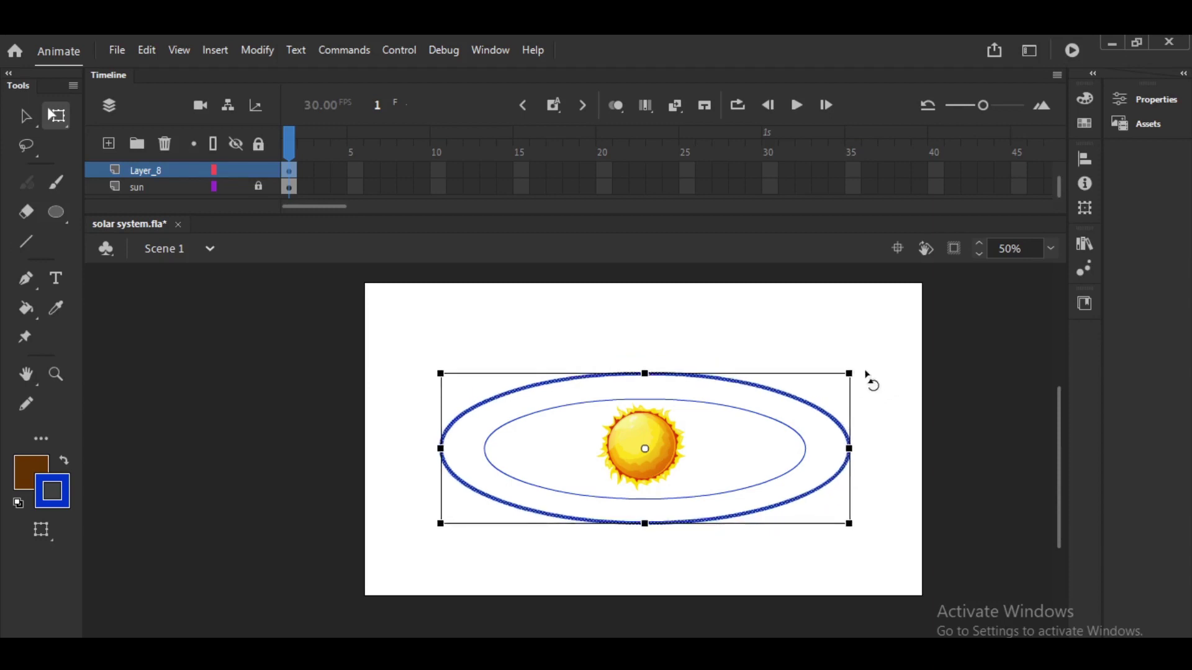
Duplicate the outer orbit, enlarge the copy into a taller third orbit, and move it left to centre it on the sun.
left_click_drag(869, 381, 925, 324)
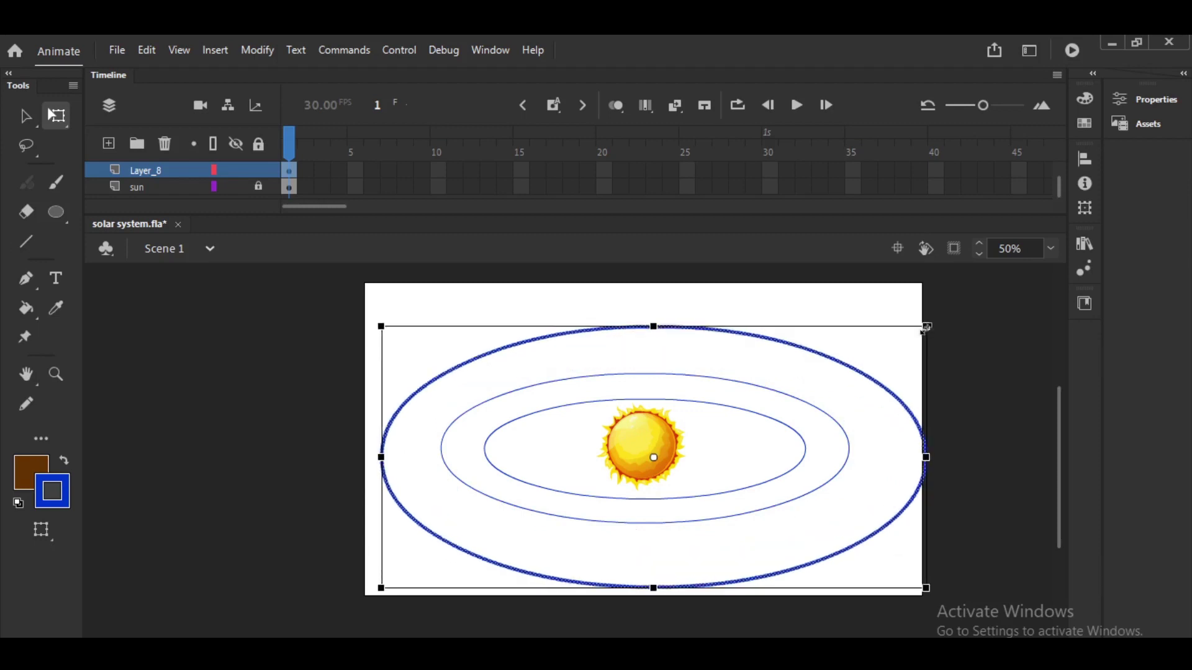
key("v")
left_click_drag(835, 360, 843, 352)
key("q")
left_click_drag(925, 316, 885, 336)
left_click_drag(653, 335, 654, 336)
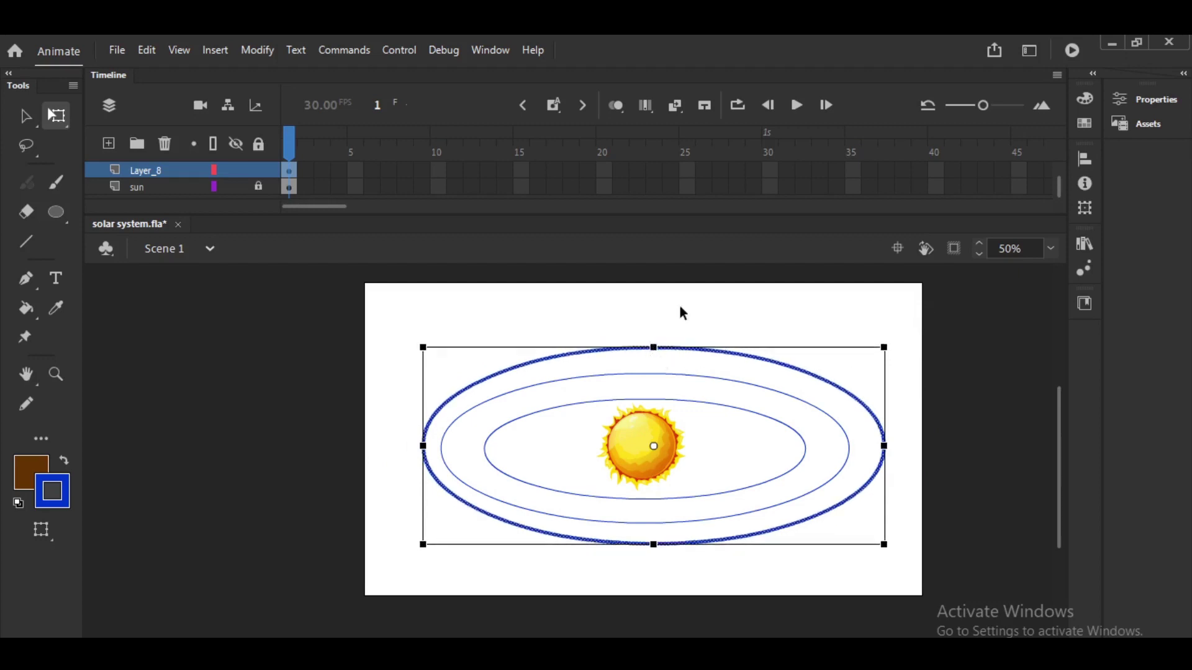
key("v")
key("shift+Left")
key("shift+Left")
key("shift+Left")
key("shift+Left")
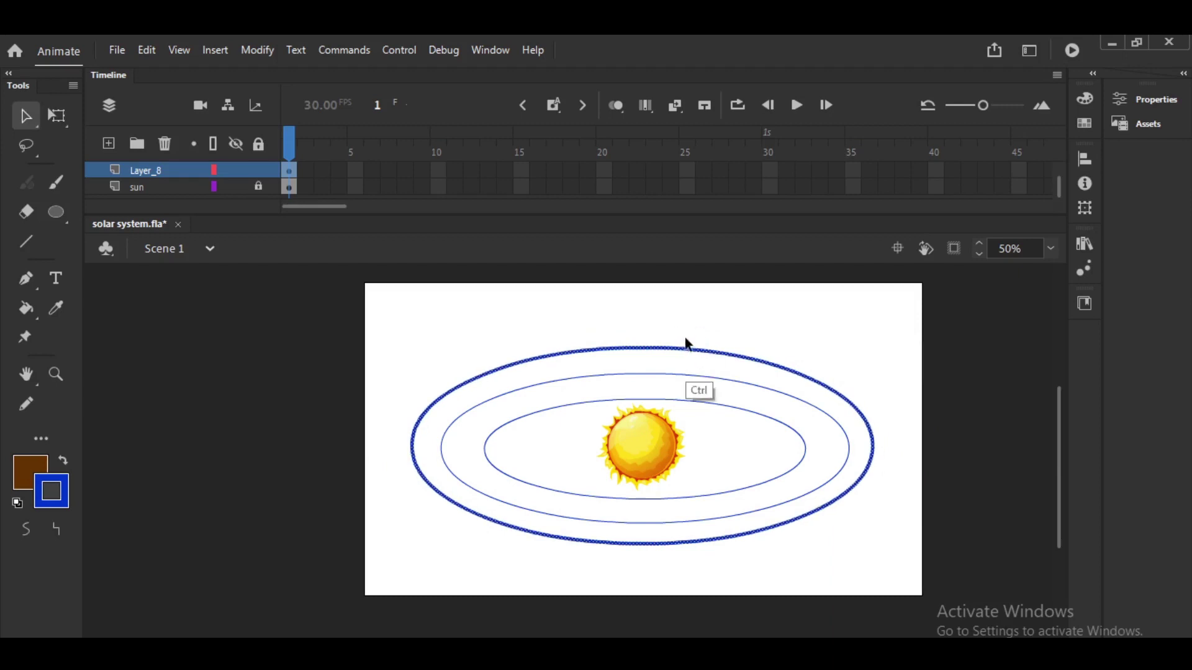
Duplicate the third orbit and enlarge the copy in width and height to form a fourth orbit around the others.
left_click_drag(683, 347, 680, 351)
key("ctrl+z")
key("ctrl+z")
key("ctrl+z")
key("ctrl+z")
key("ctrl+z")
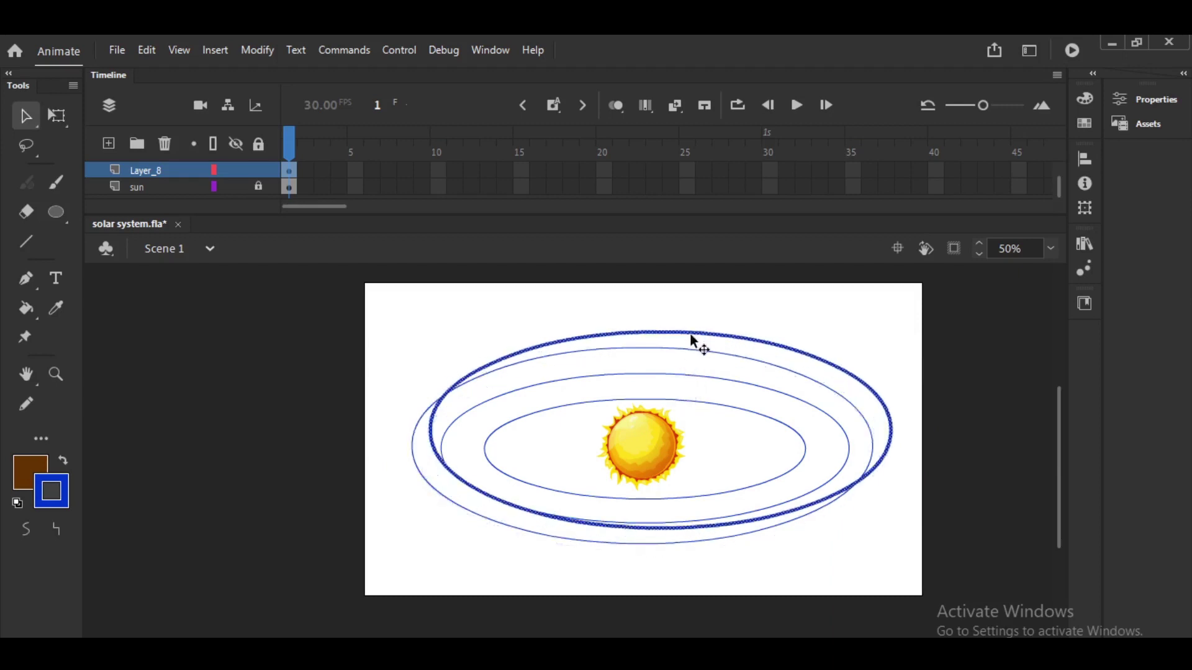
key("q")
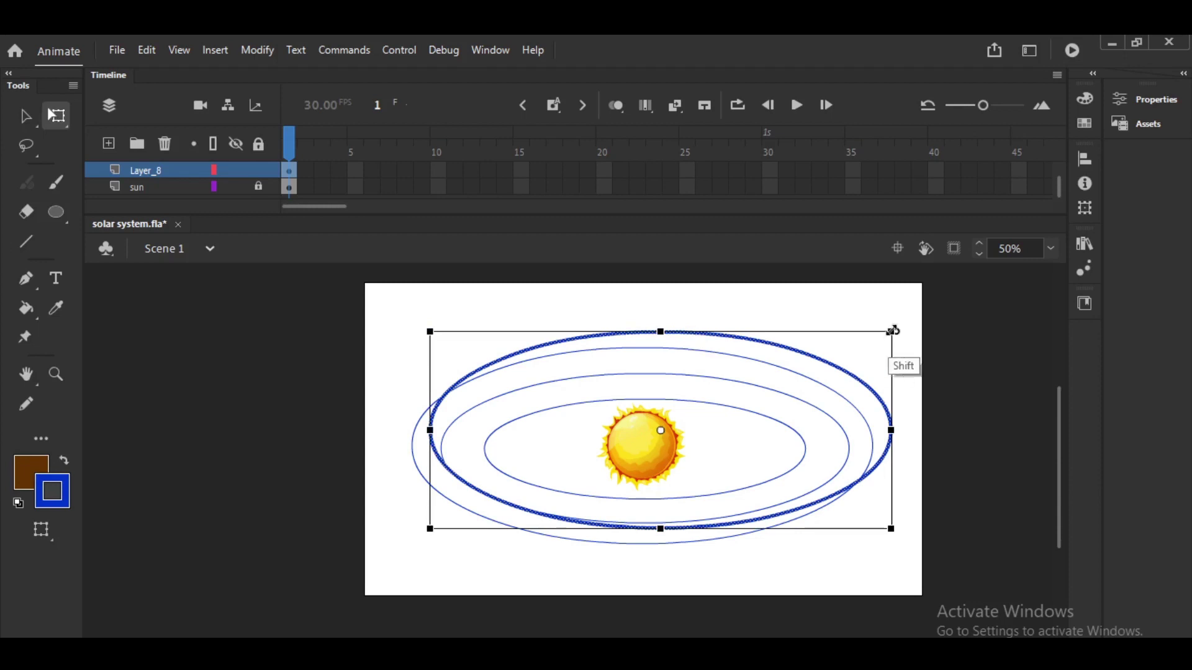
mouse_move(892, 333)
left_mouse_down()
mouse_move(947, 307)
mouse_move(890, 331)
left_mouse_up()
left_click_drag(806, 326, 795, 340)
left_click_drag(935, 443, 907, 443)
Nudge the fourth orbit down and left until it is concentric with the inner orbits.
key("Down")
key("Down")
key("Left")
key("Left")
key("Left")
key("Left")
key("Down")
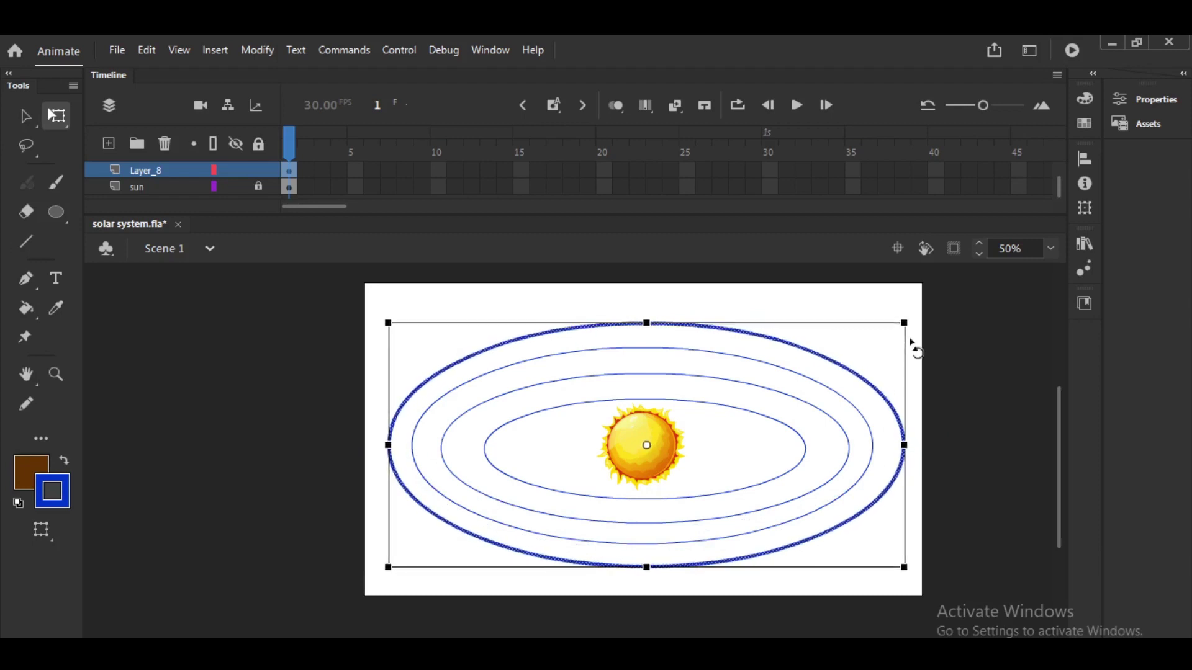
key("Down")
key("Down")
key("Down")
key("Down")
key("Left")
key("Left")
key("Left")
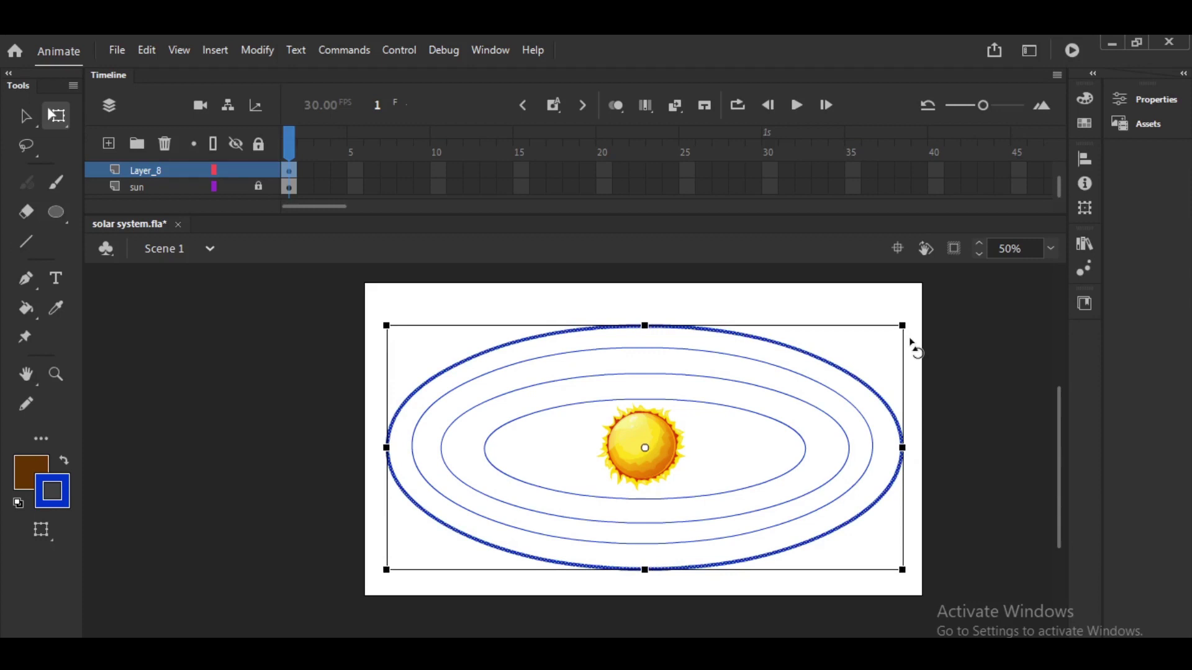
Duplicate the fourth orbit and enlarge the copy beyond the stage's side edges as a fifth orbit.
left_click(741, 340)
left_click(746, 338)
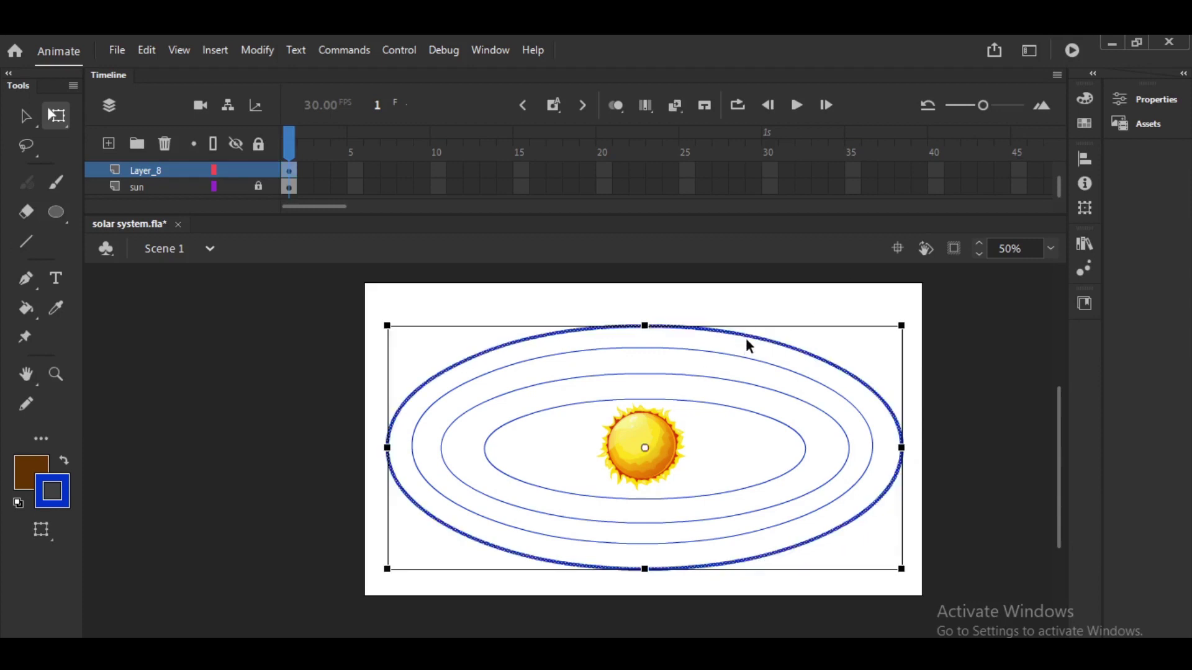
key("ctrl+d")
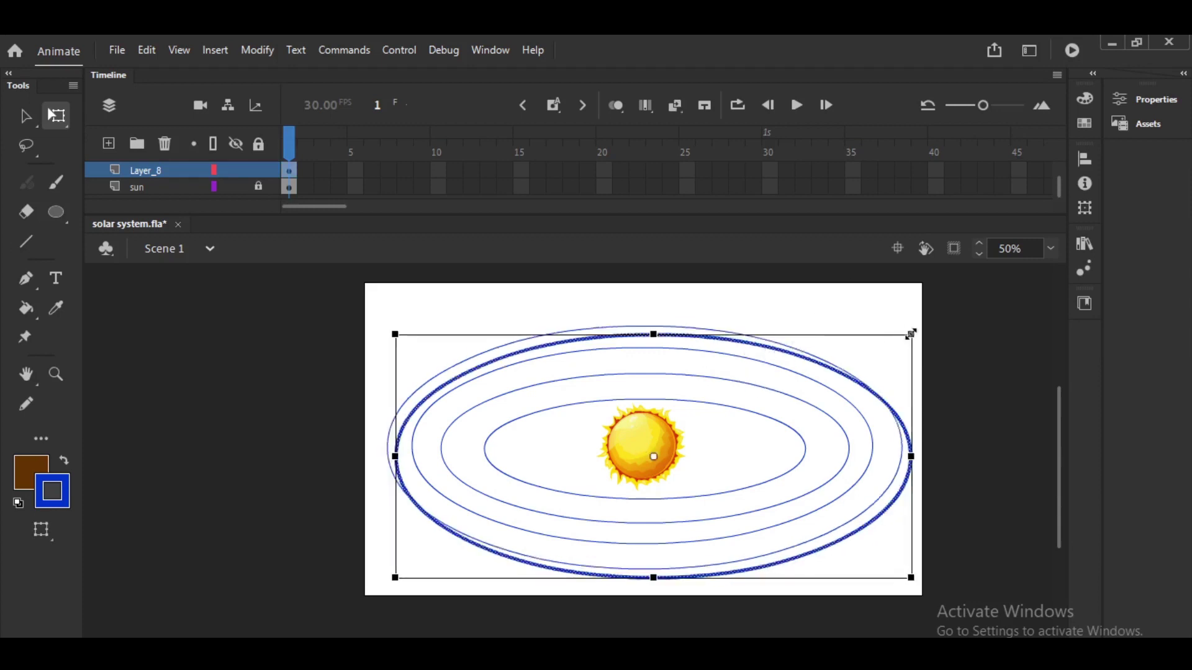
left_click_drag(910, 334, 967, 308)
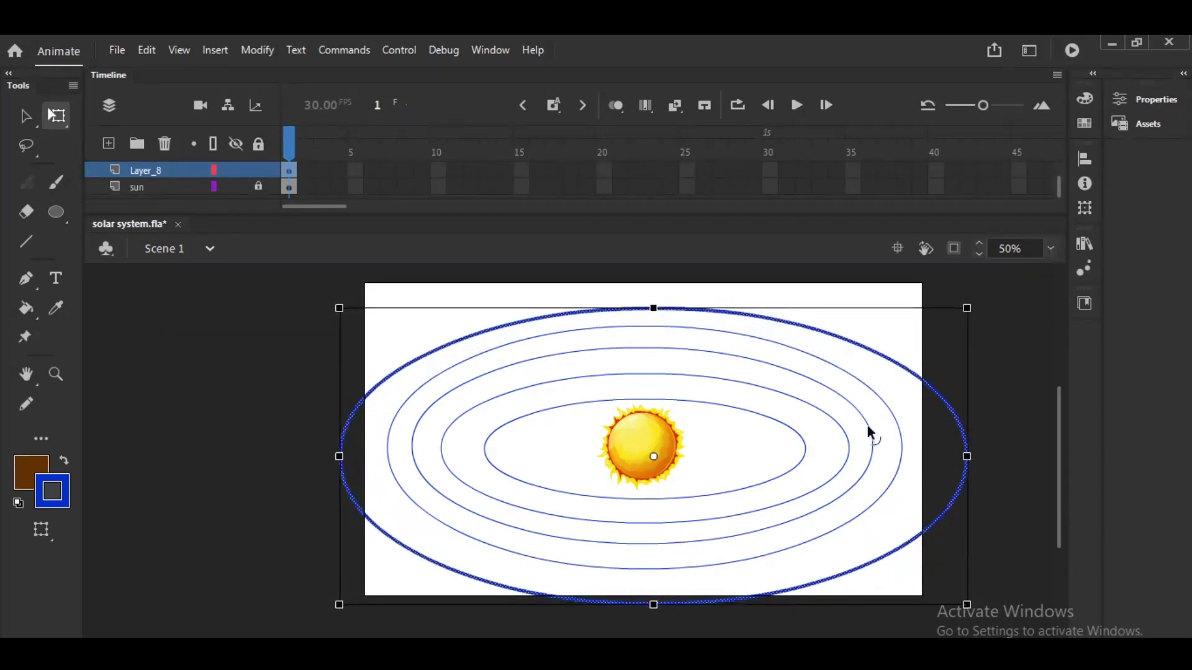
left_click(910, 412)
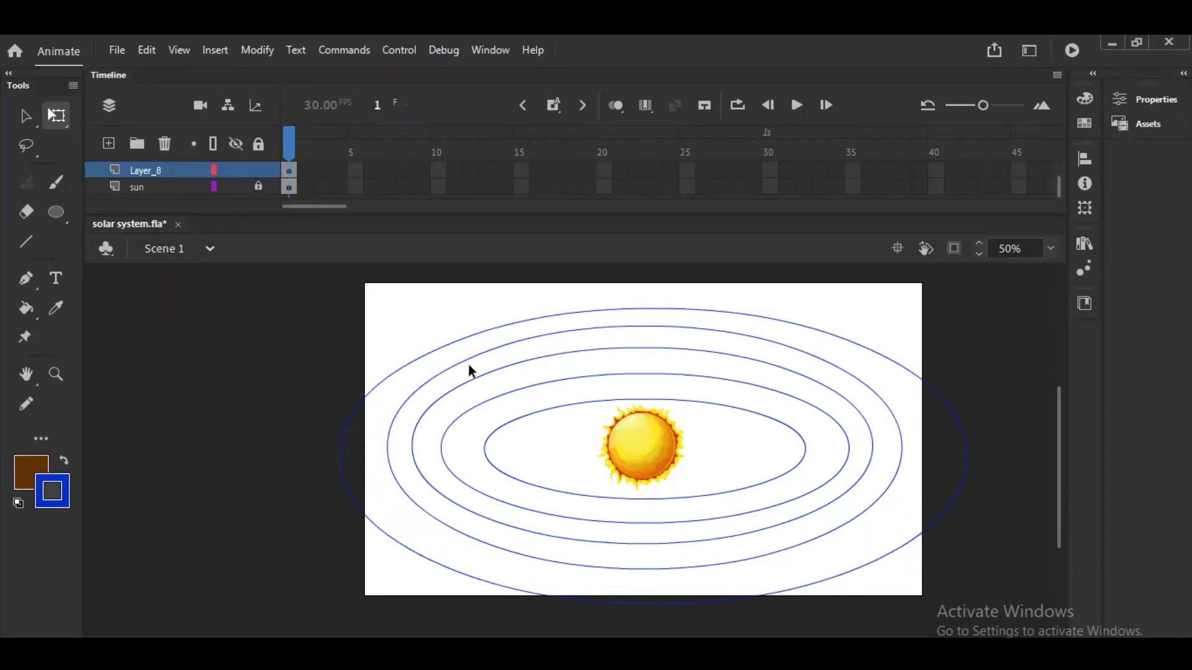
Select all five orbits, narrow them together to fit the stage width, and nudge them up onto the stage.
left_click(429, 364)
key("v")
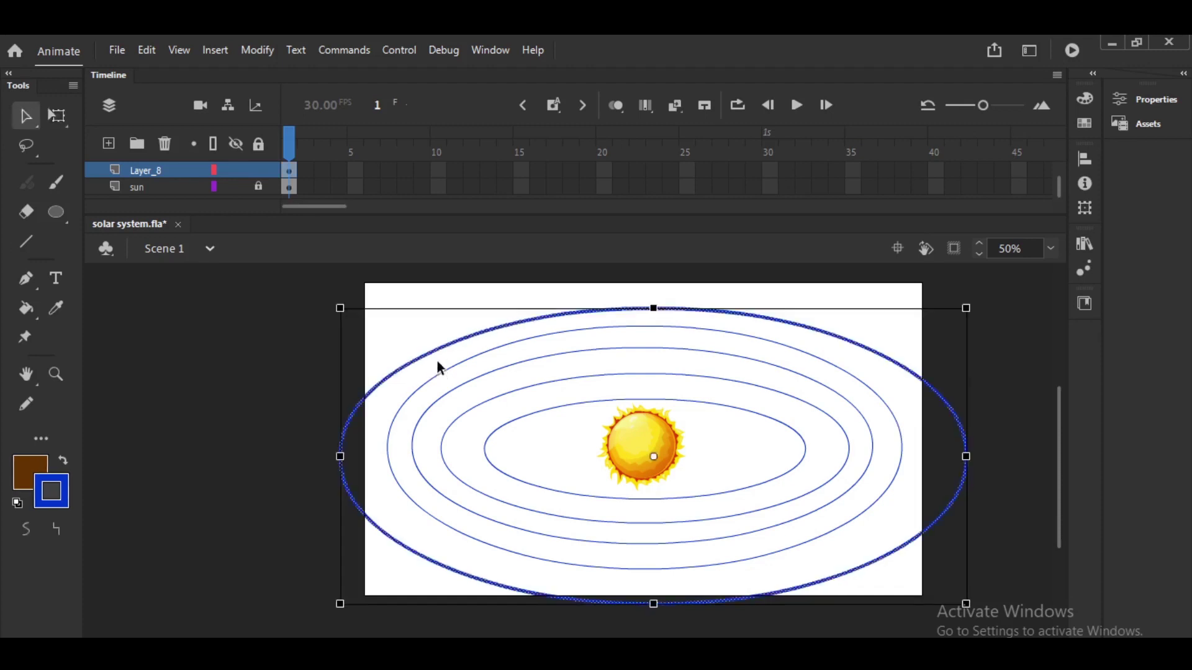
key("ctrl+a")
key("q")
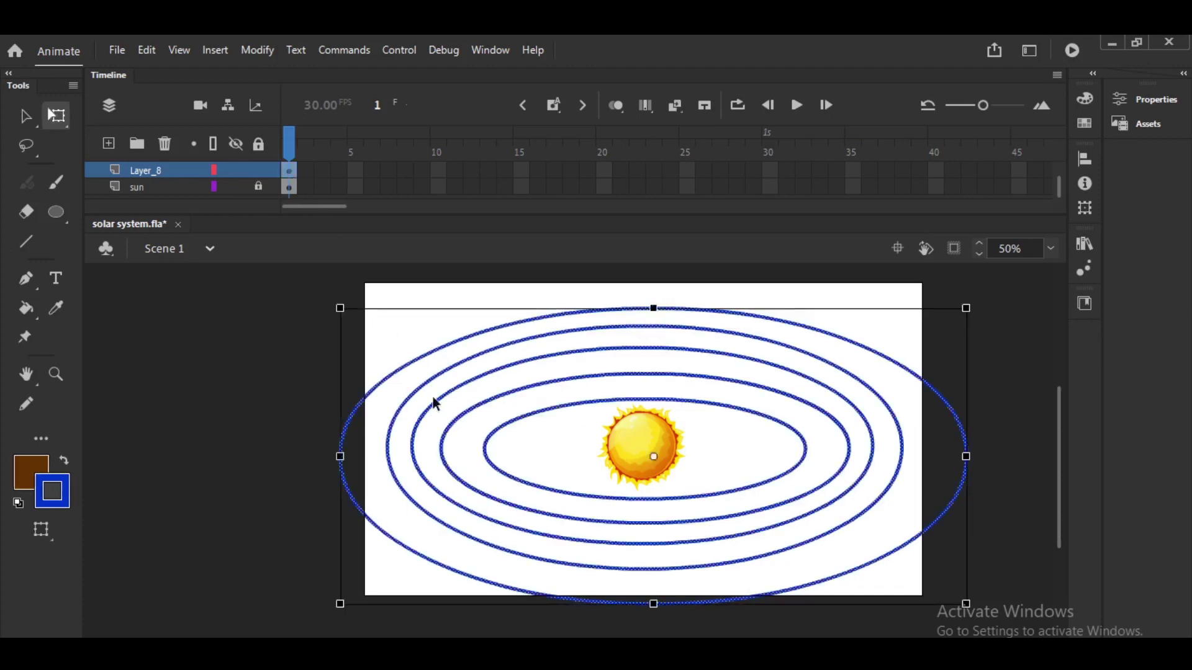
left_click_drag(340, 457, 388, 456)
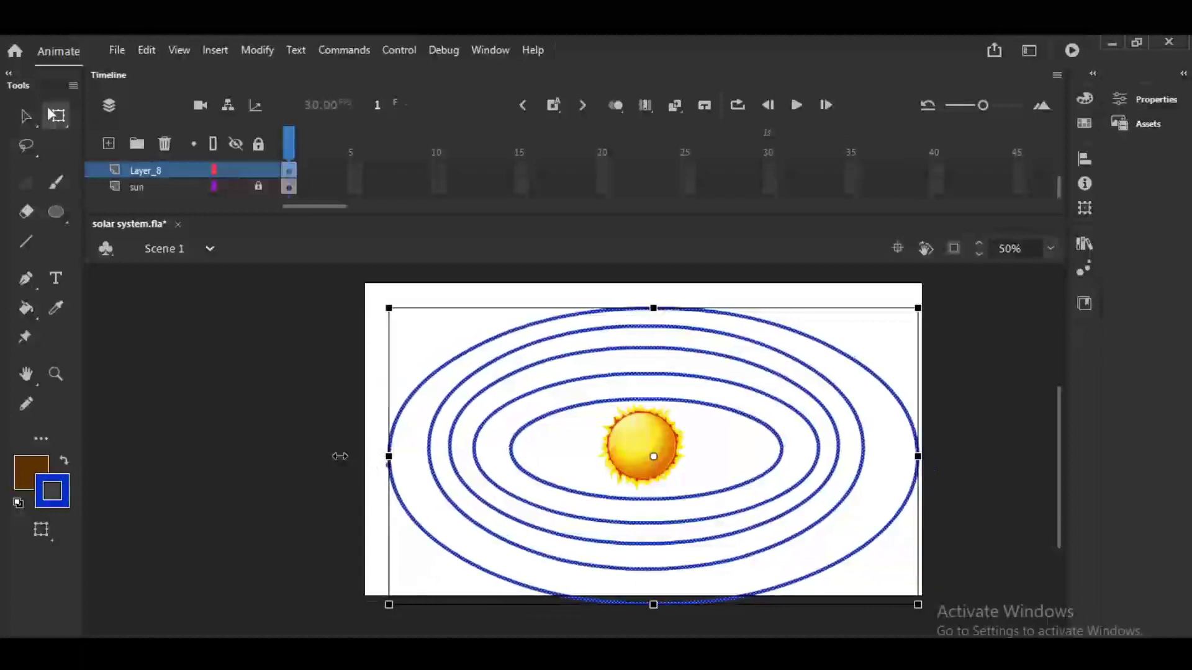
key("shift+Up")
key("shift+Up")
key("shift+Up")
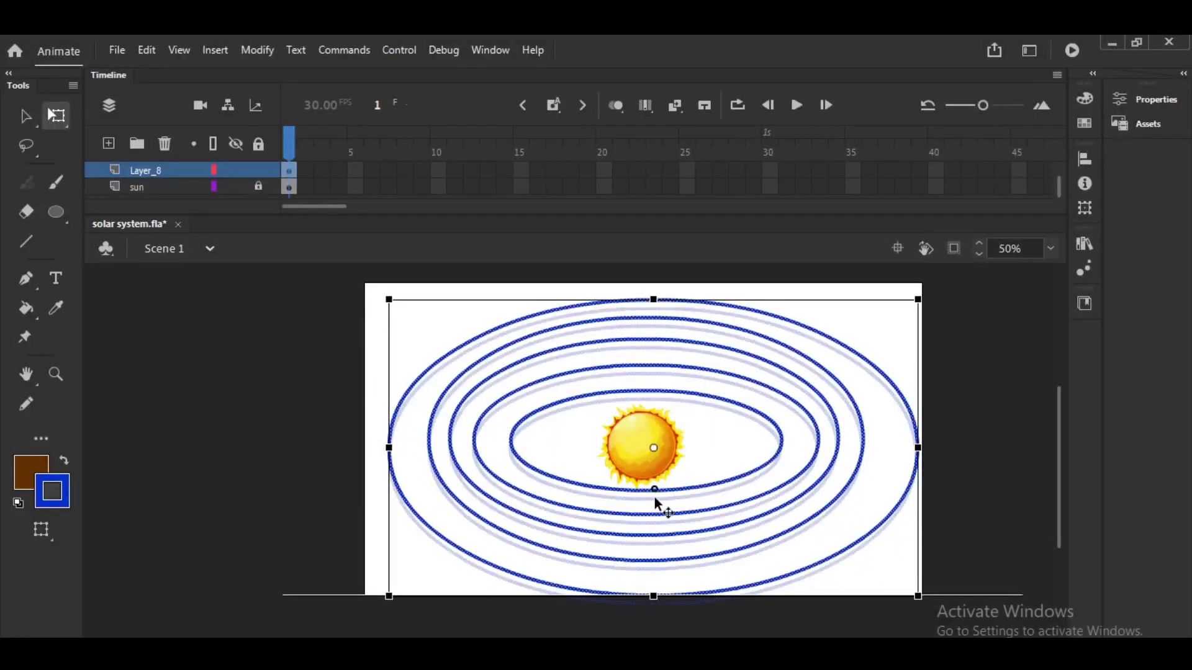
left_click(406, 559)
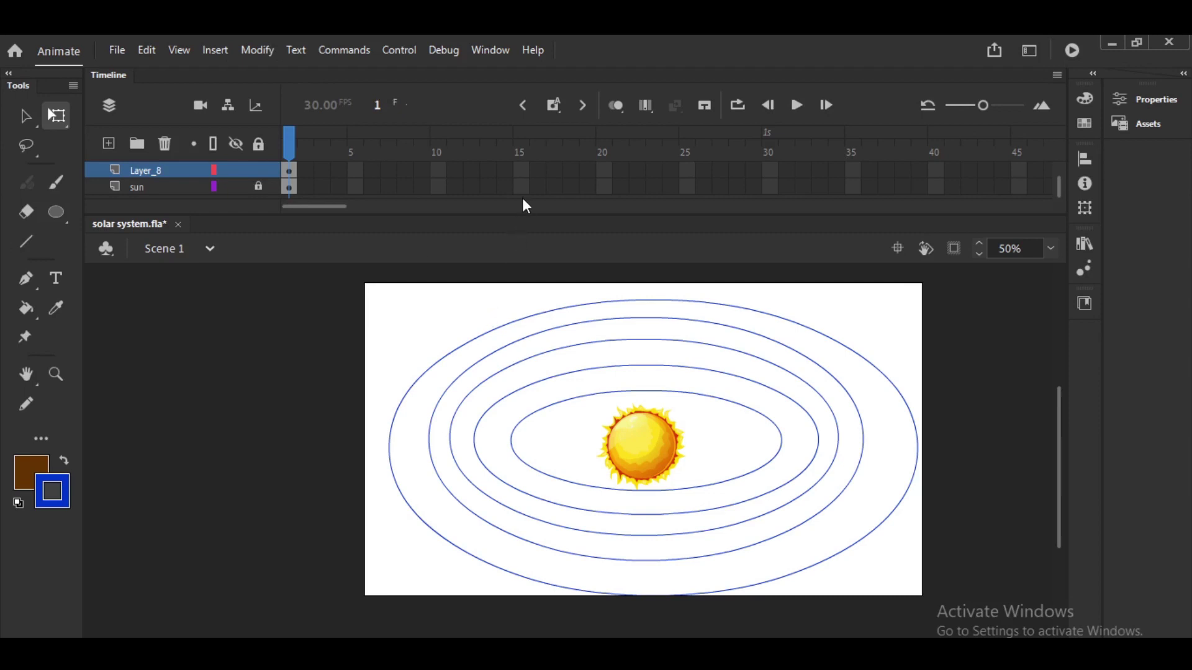
Extend the frames of all seven layers to frame 45.
left_click_drag(503, 376, 450, 338)
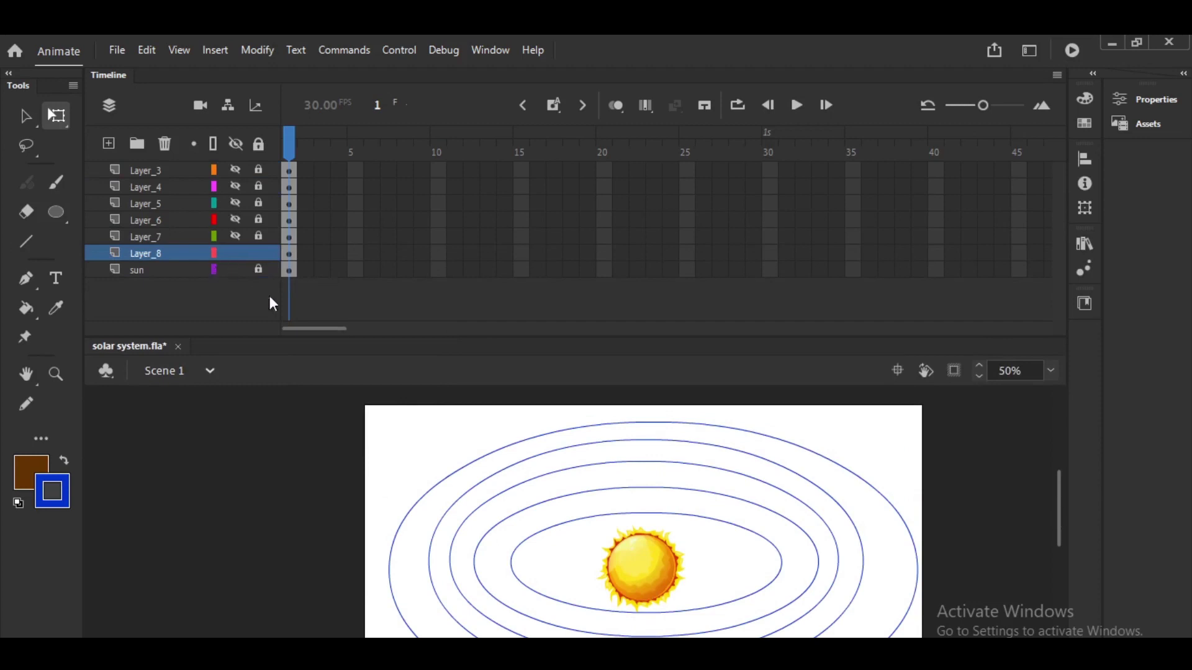
left_click(259, 270)
left_click_drag(1018, 271, 1024, 172)
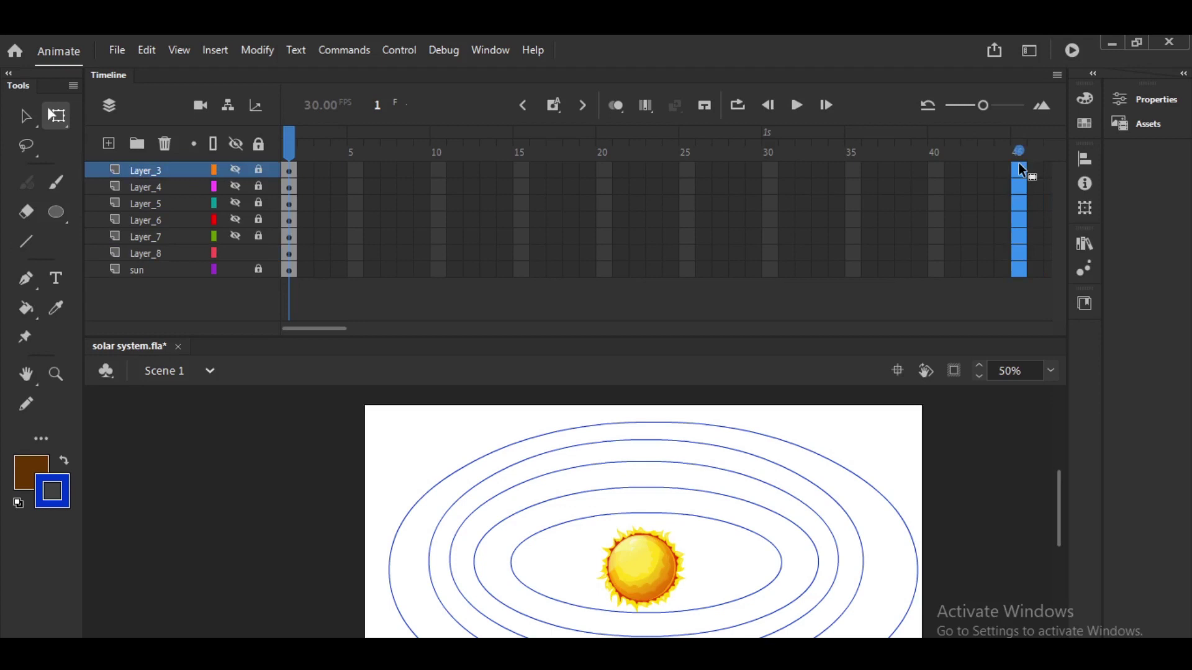
key("F5")
left_click(691, 307)
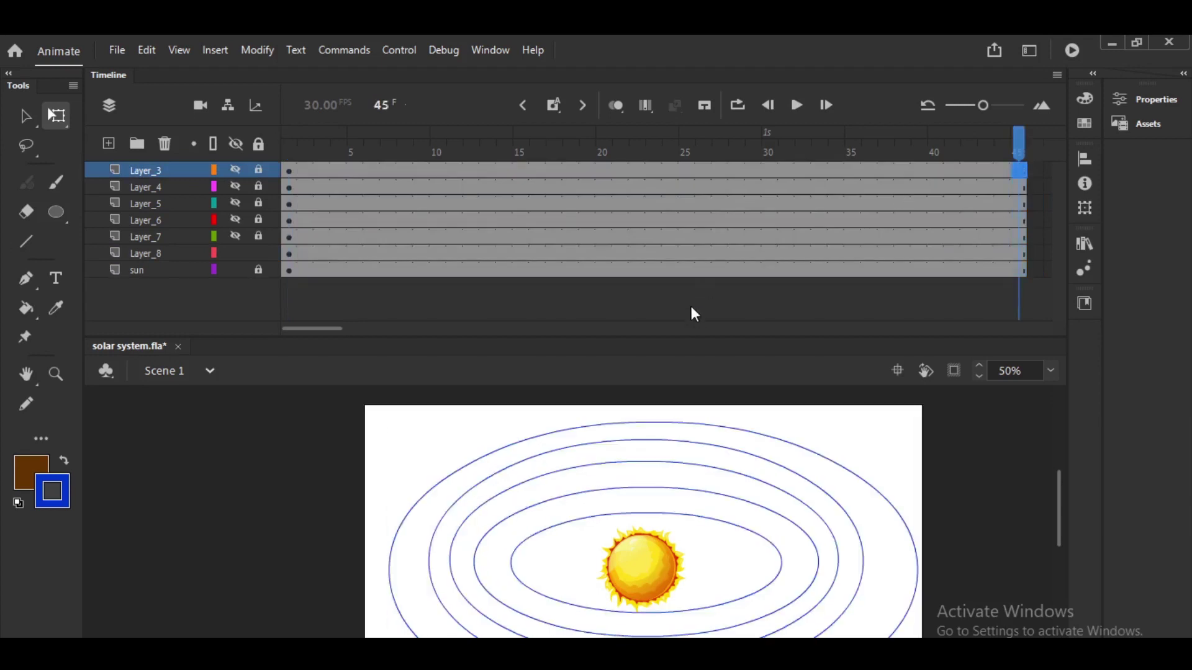
Show and unlock the five planet layers, Layer_3 to Layer_7.
left_click(240, 236)
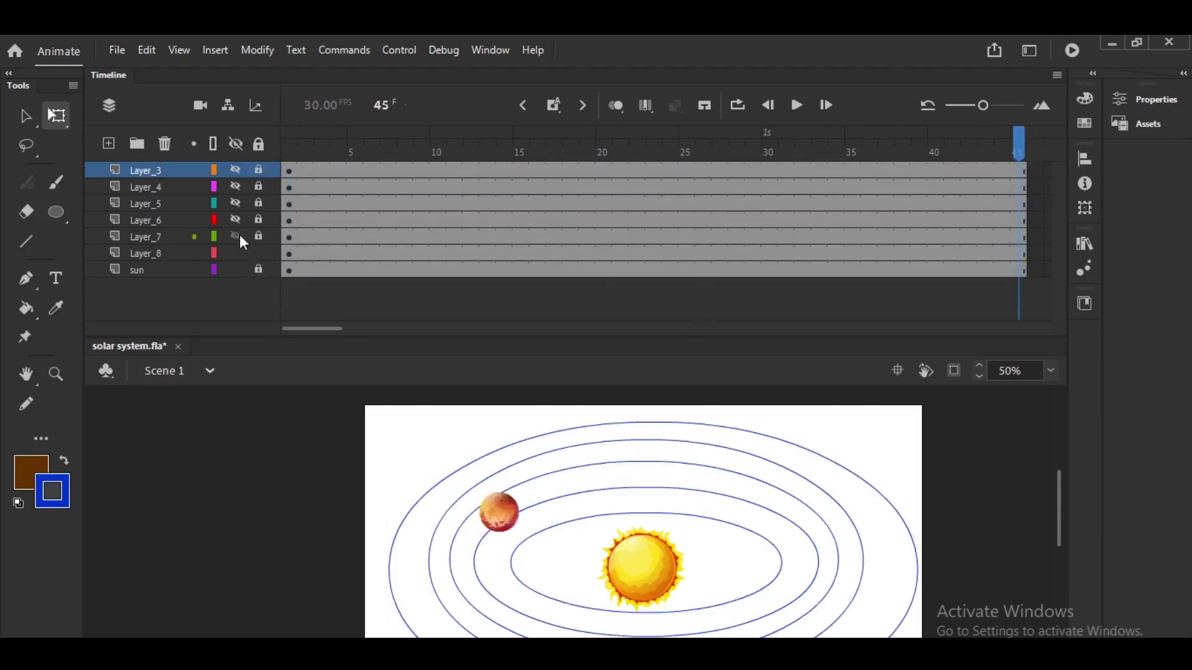
left_click(236, 220)
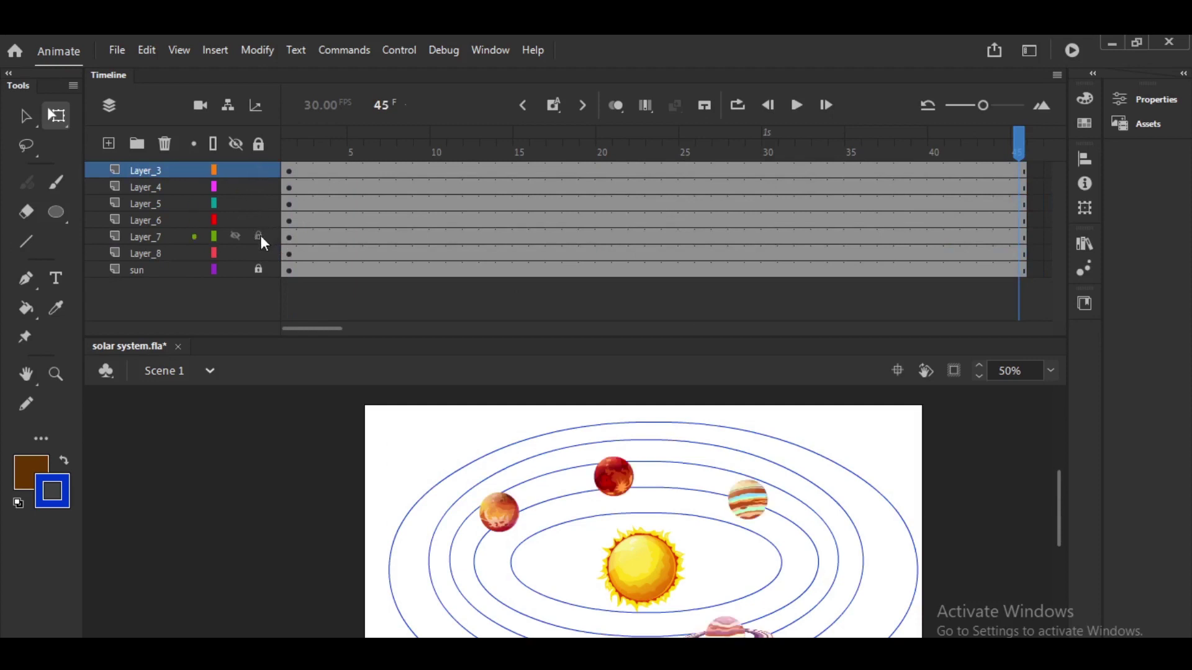
At frame 45, move the orange planet onto the innermost orbit, the striped planet onto the second and the ringed planet onto the third.
left_click(516, 523)
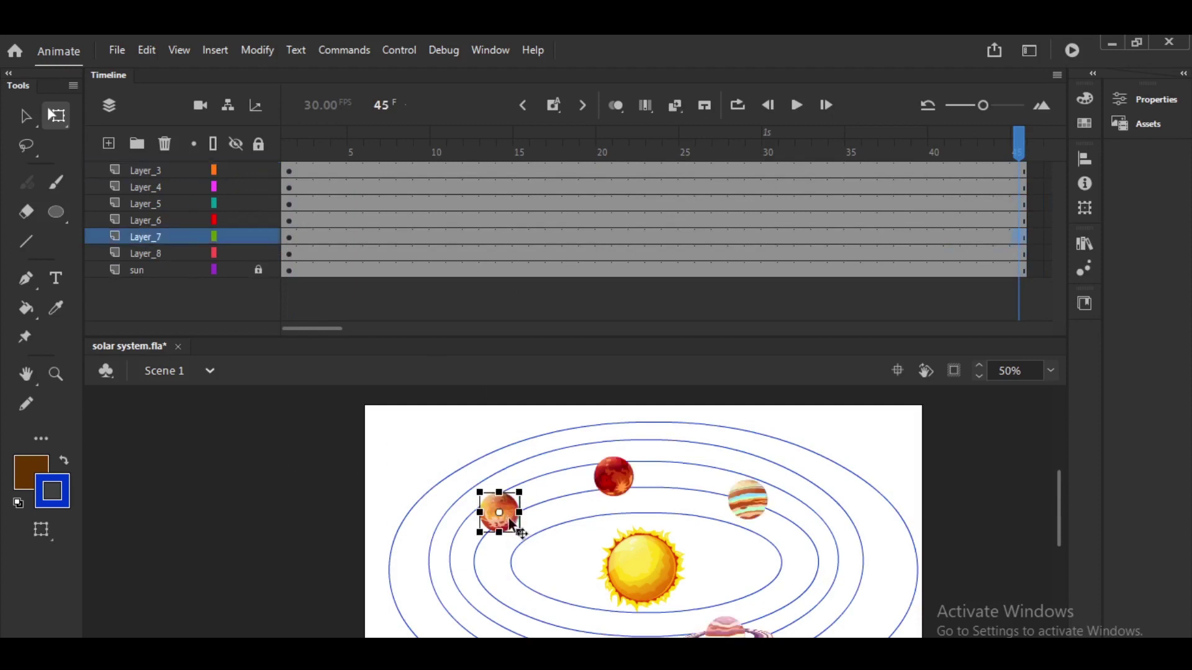
key("v")
left_click_drag(524, 520, 558, 540)
scroll(692, 532, "down", 3)
left_click_drag(595, 409, 621, 428)
left_click_drag(742, 442, 745, 453)
left_click_drag(725, 576, 707, 569)
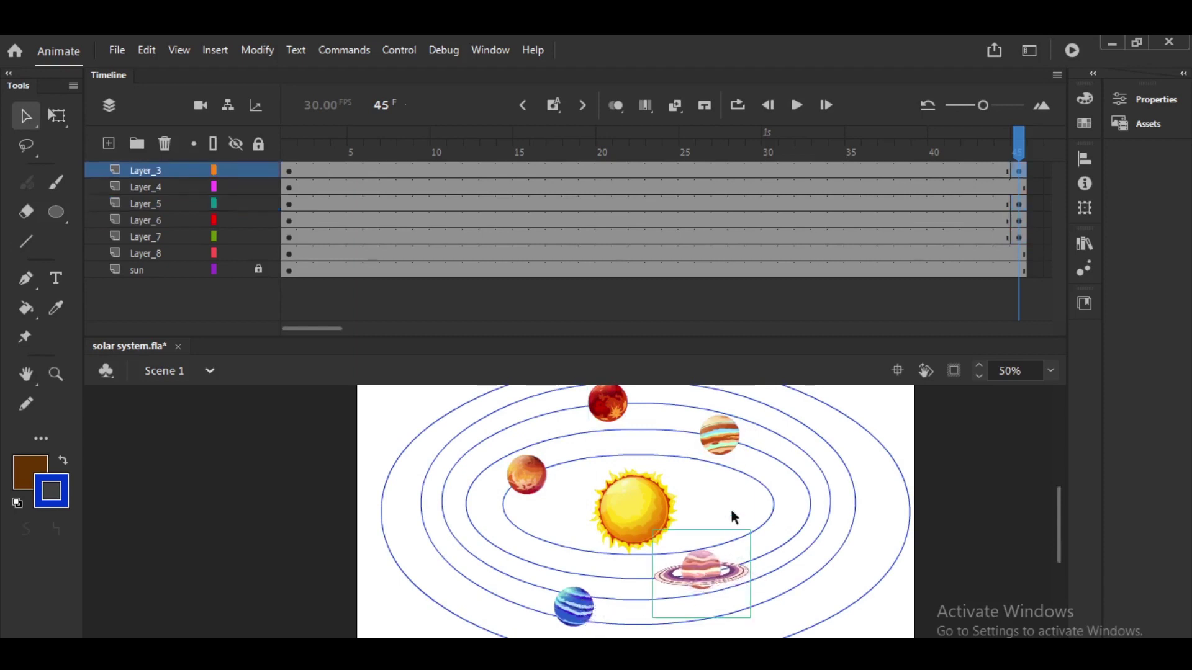
left_click_drag(705, 566, 714, 584)
Move the blue planet left towards the fourth orbit and the red planet onto the lower-right part of the outermost orbit.
left_click_drag(587, 613, 556, 609)
left_click_drag(607, 403, 876, 580)
left_click_drag(796, 471, 792, 493)
scroll(790, 492, "up", 1)
scroll(790, 492, "down", 2)
scroll(791, 492, "up", 1)
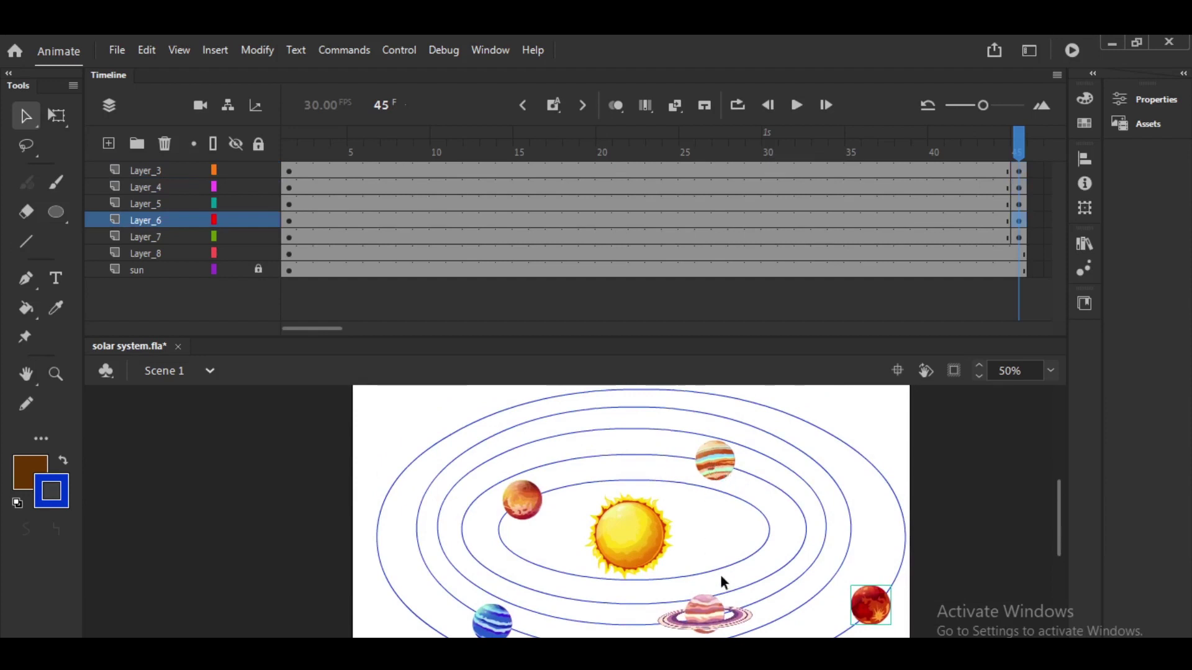
Fine-tune the ringed, blue and red planets so each sits on its own orbit line.
left_click_drag(708, 623, 697, 624)
mouse_move(497, 630)
left_mouse_down()
mouse_move(454, 604)
mouse_move(491, 626)
left_mouse_up()
scroll(846, 551, "down", 1)
left_click_drag(863, 564, 863, 560)
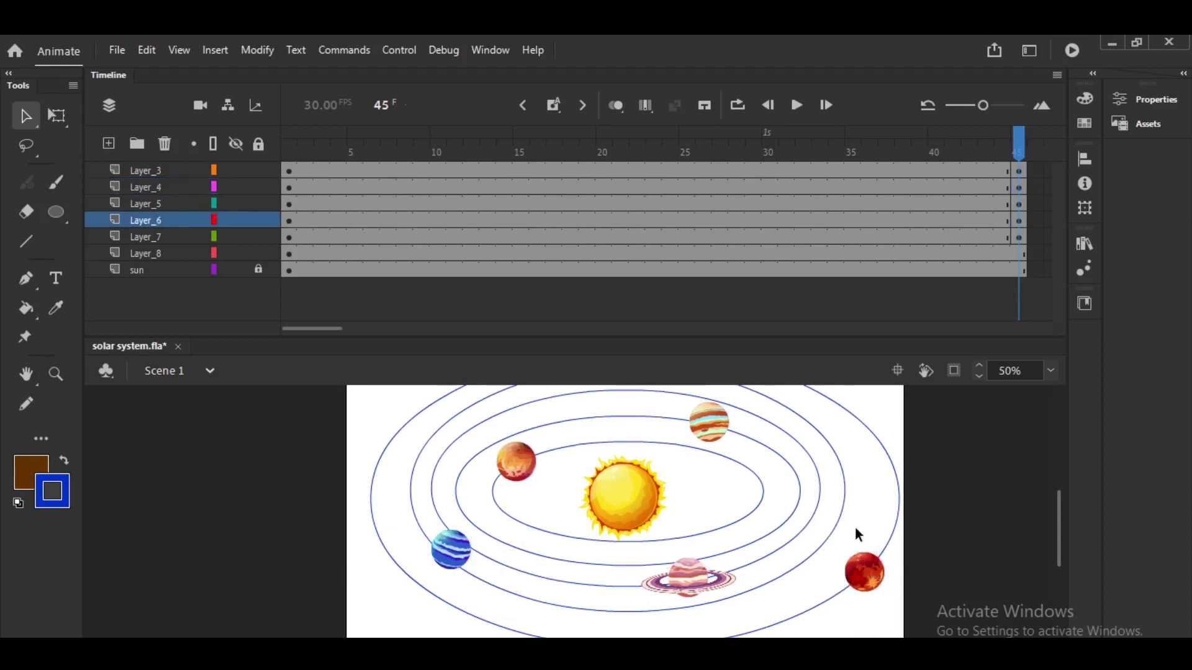
Remove frames 1 to 44 from the five planet layers, Layer_3 to Layer_7.
left_click_drag(851, 490, 854, 513)
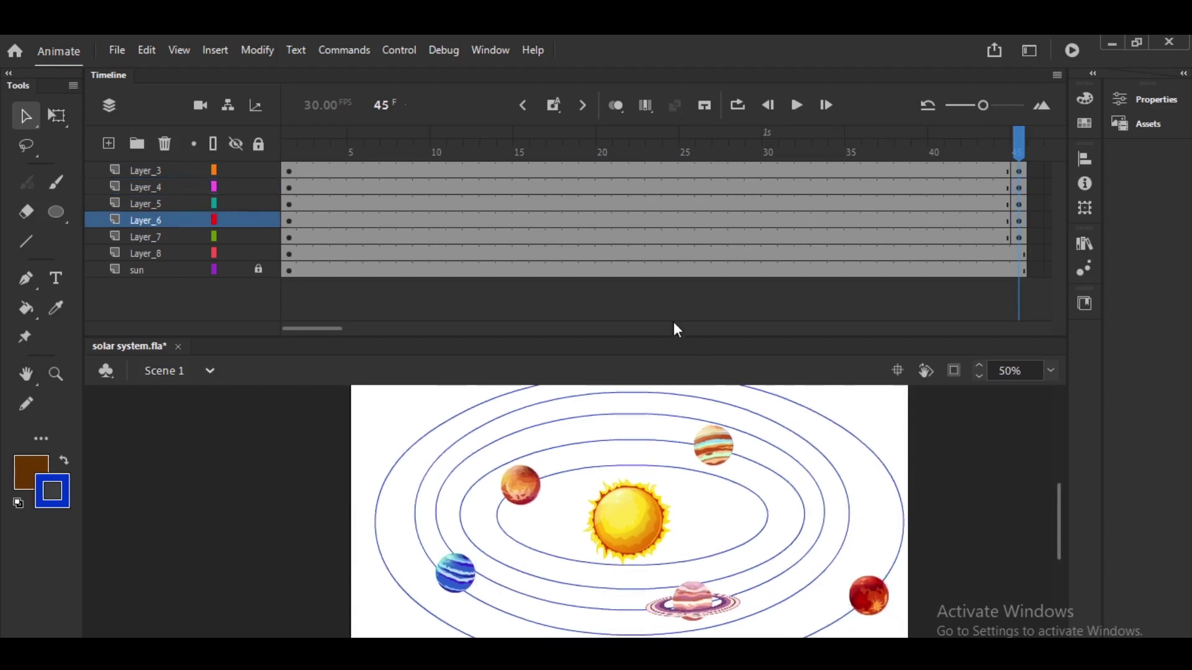
left_click_drag(670, 337, 674, 309)
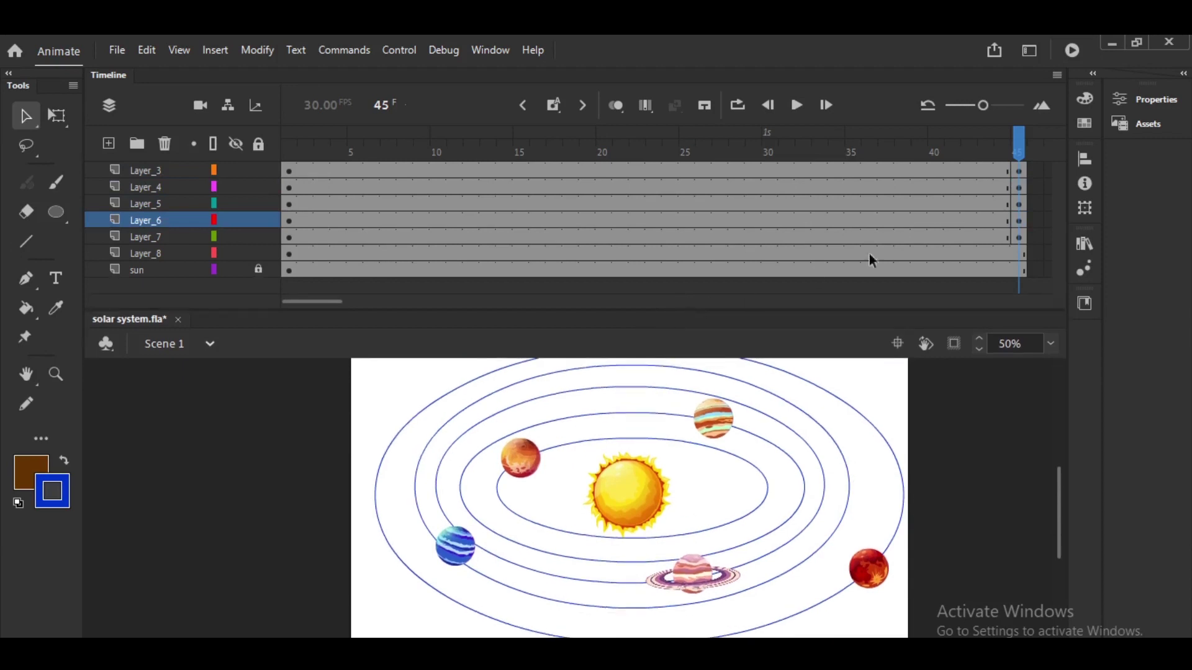
left_click_drag(487, 220, 290, 169)
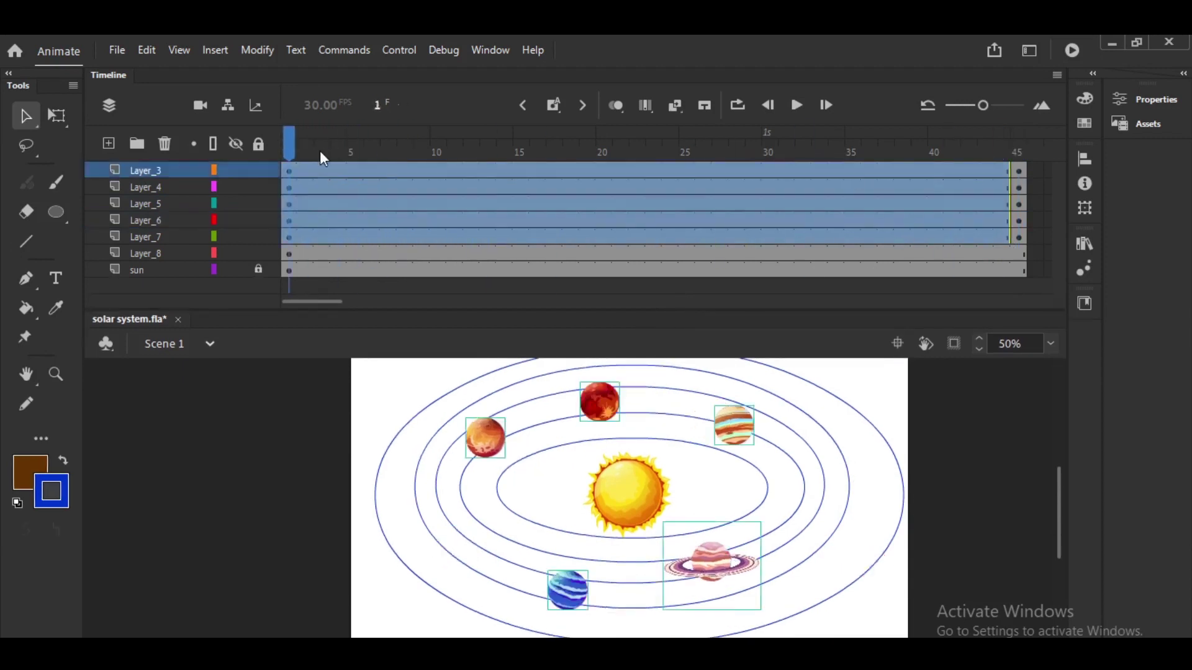
right_click(295, 164)
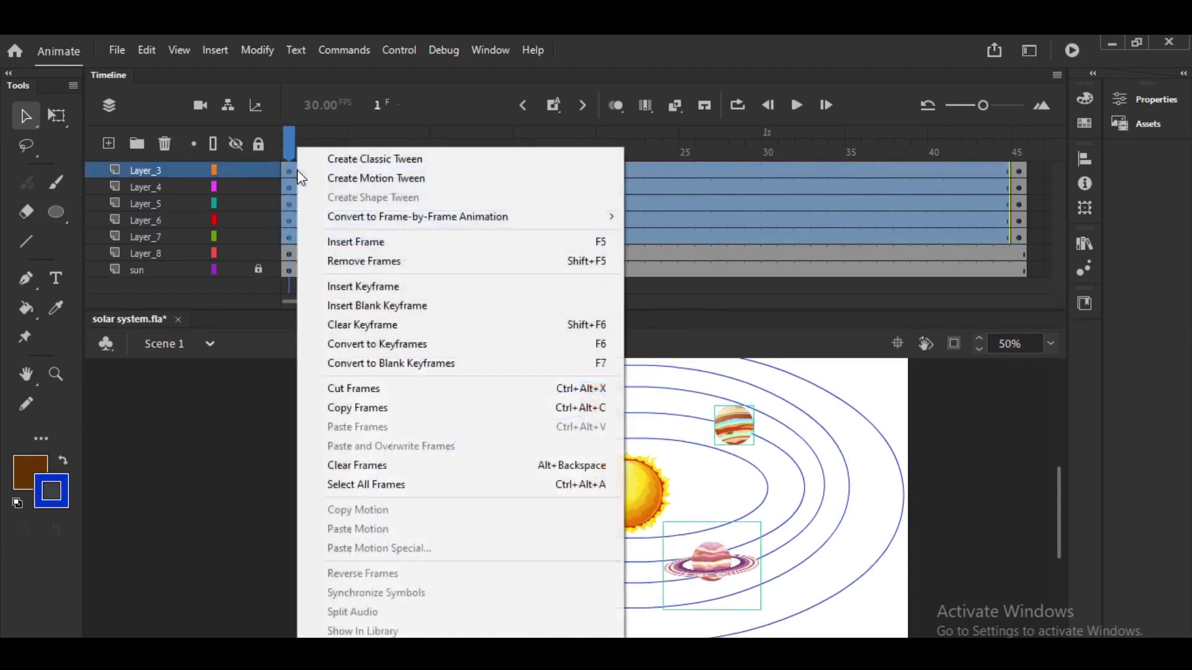
left_click(393, 262)
left_click(535, 186)
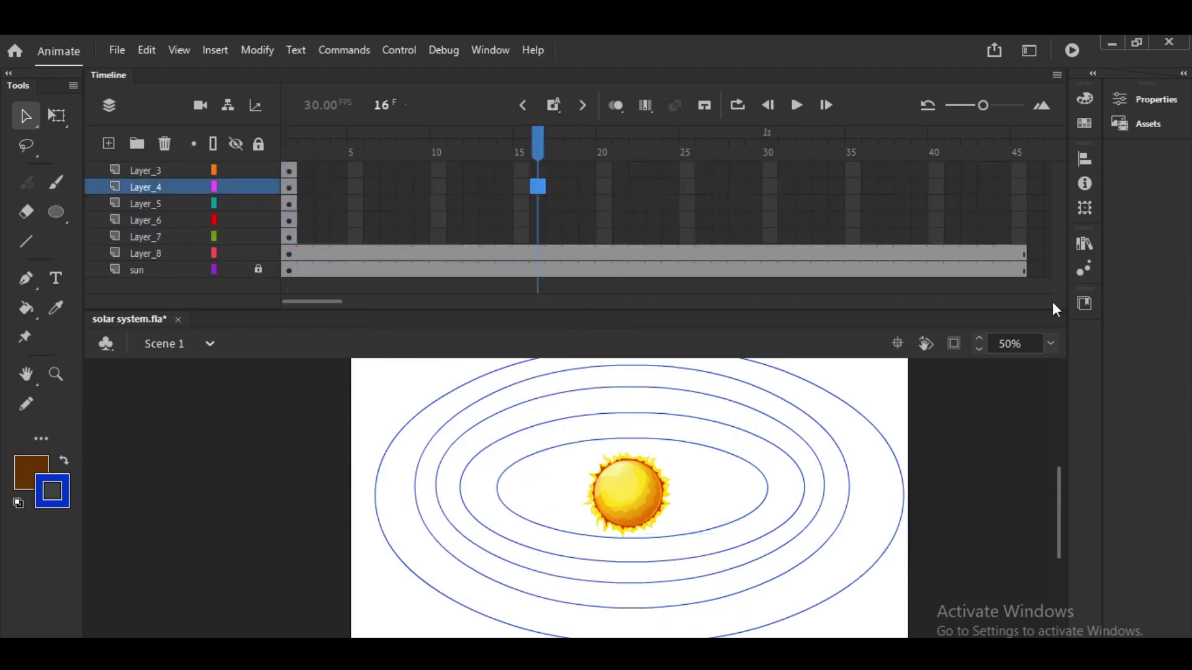
Extend the five planet layers, Layer_3 to Layer_7, to frame 45.
left_click(1019, 238)
left_click_drag(1019, 175, 1019, 171)
key("F5")
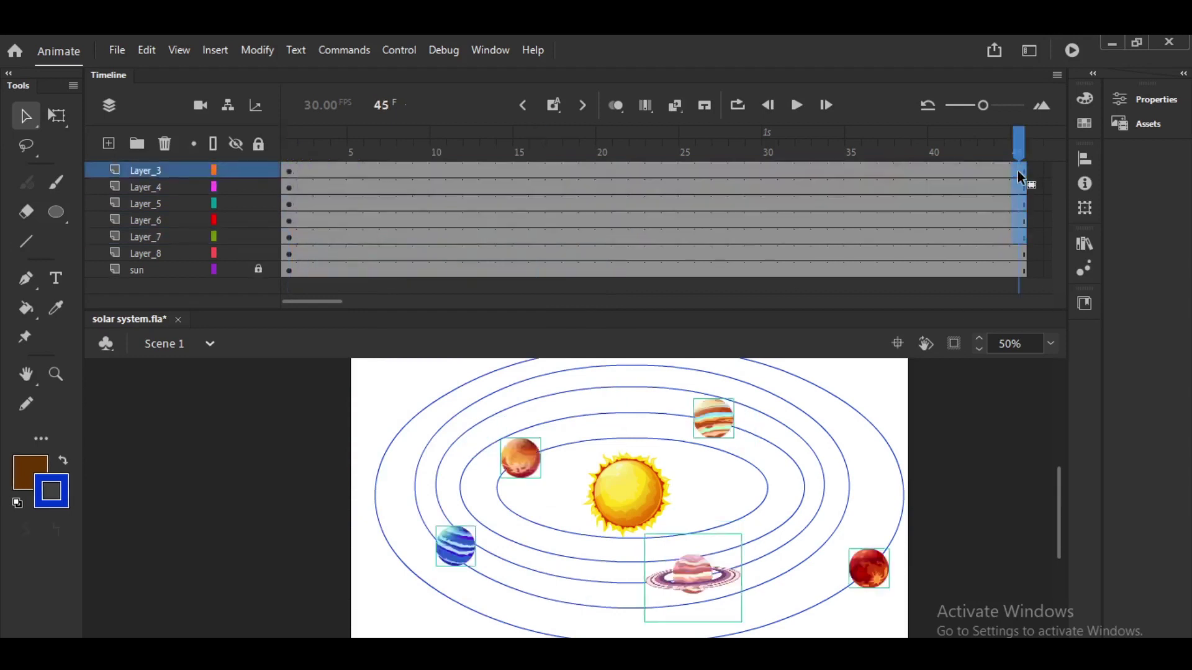
Extend all seven layers, from Layer_3 down to the sun layer, to frame 90.
mouse_move(867, 272)
left_mouse_down()
mouse_move(747, 210)
mouse_move(735, 169)
left_mouse_up()
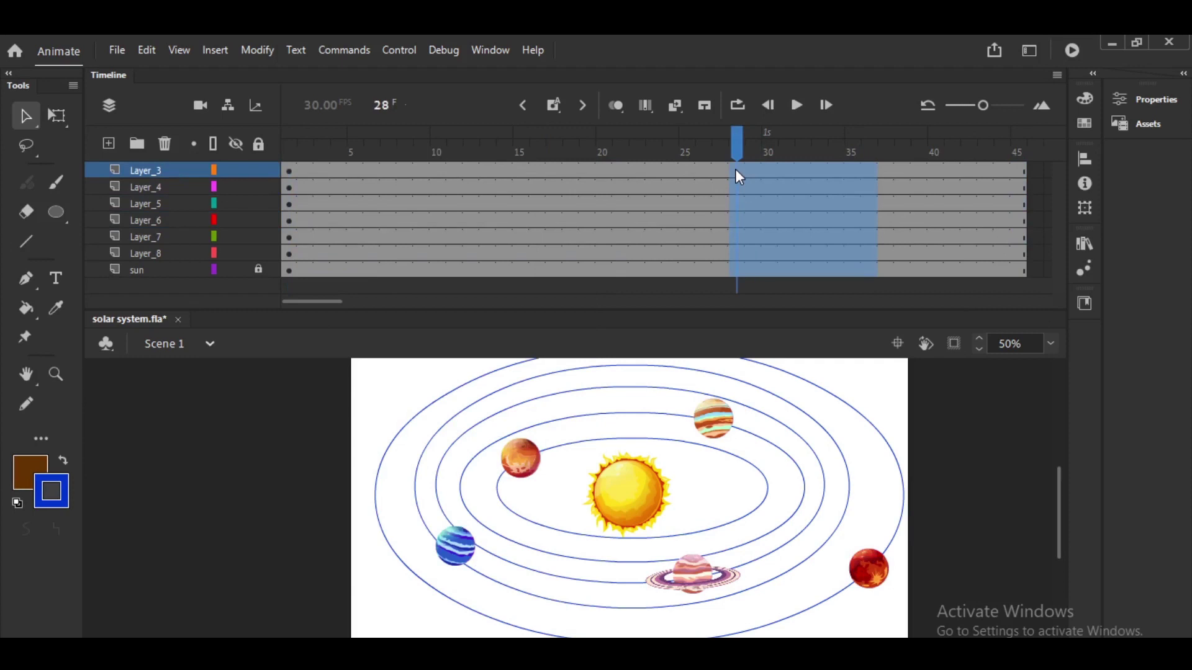
key("F5")
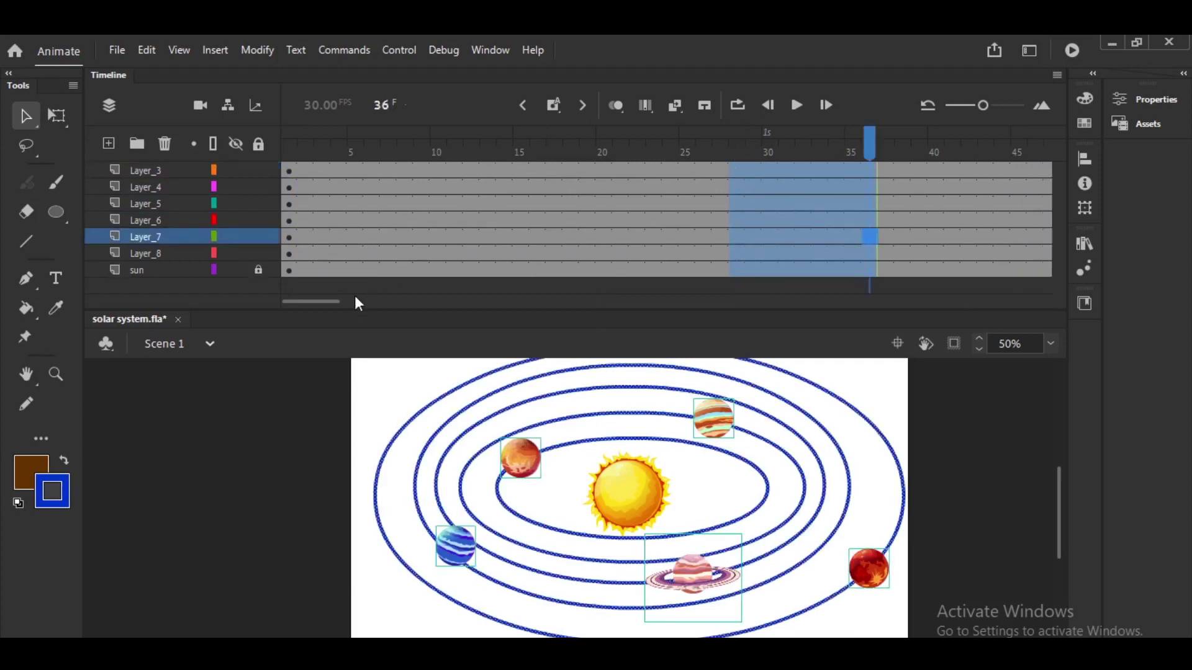
left_click_drag(333, 301, 396, 302)
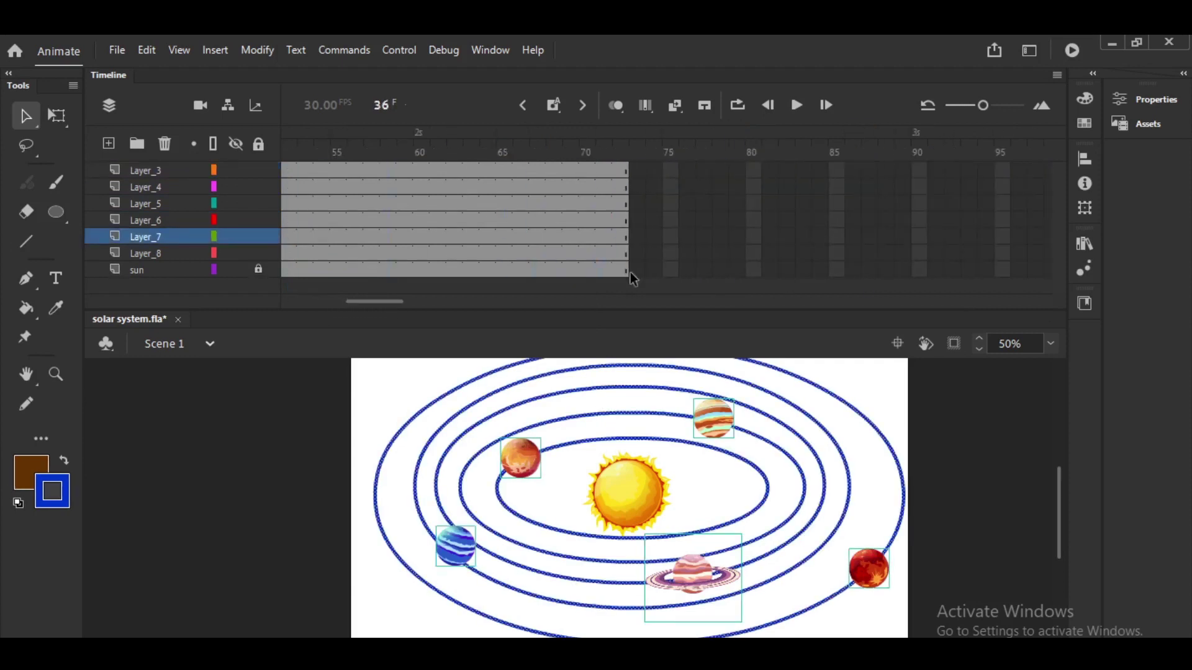
left_click_drag(921, 271, 927, 157)
key("F5")
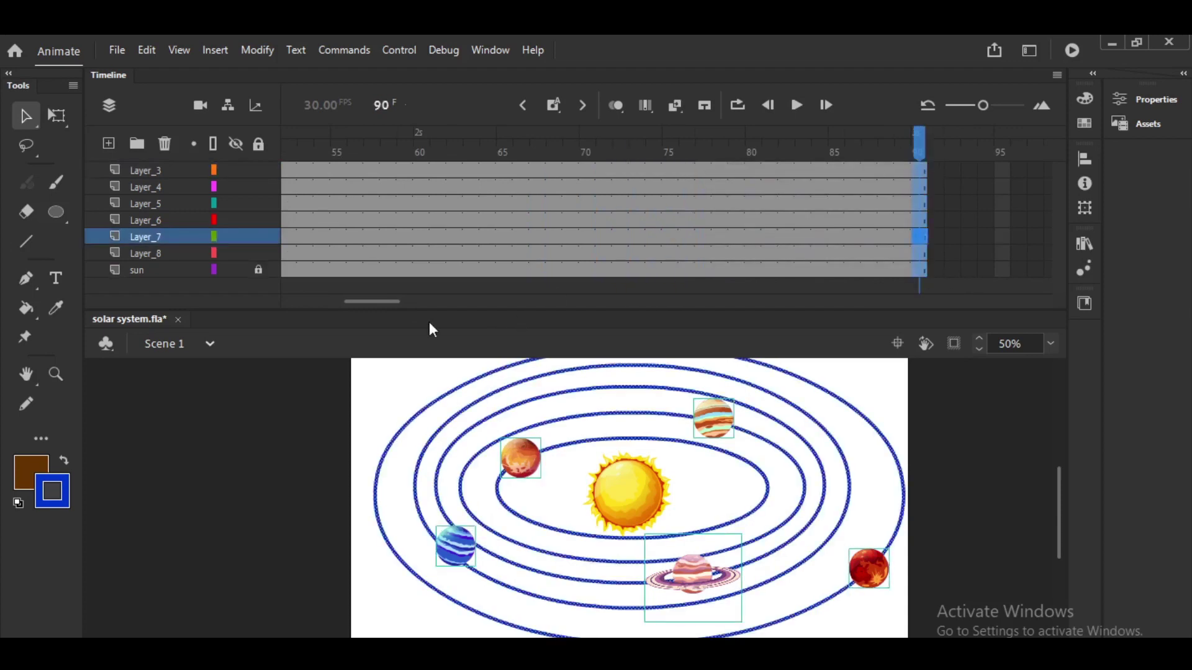
Return to frame 1 and rename the orbit layer, Layer_8, as path.
left_click_drag(395, 300, 333, 301)
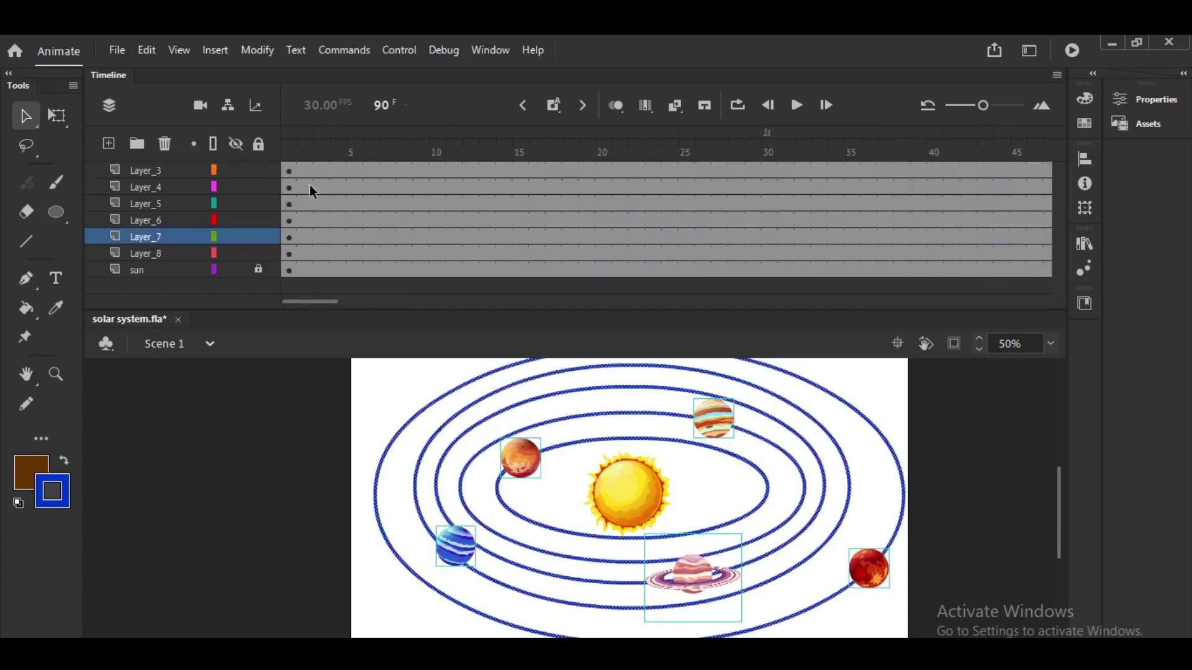
left_click(289, 149)
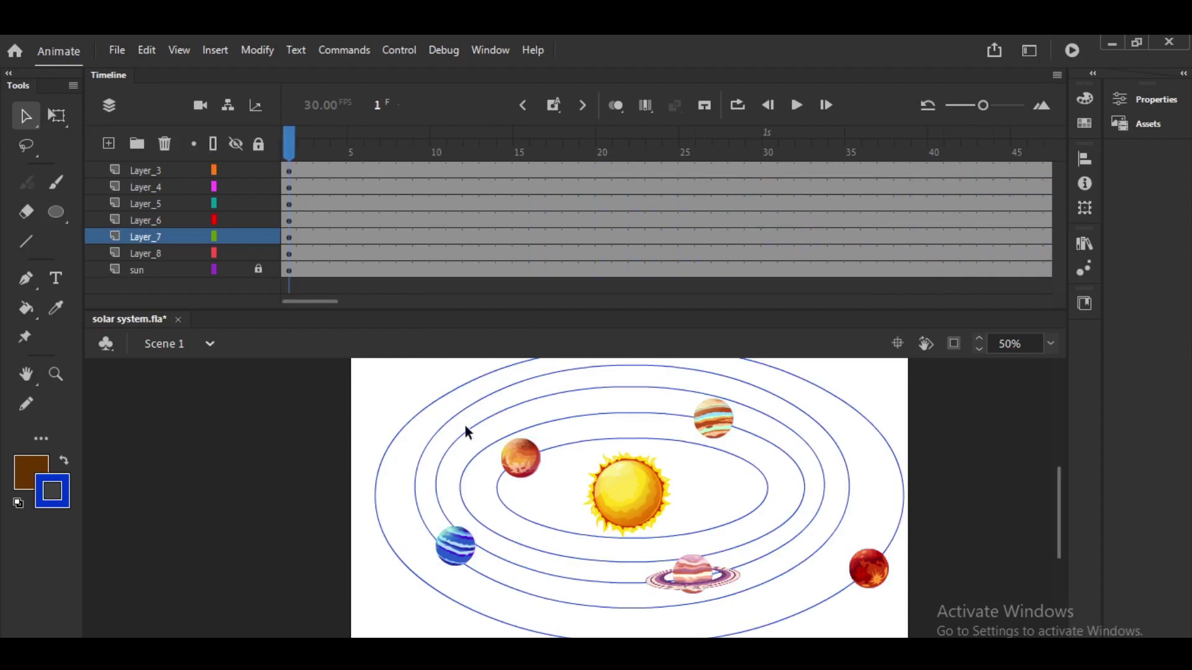
left_click(236, 252)
left_click(236, 251)
double_click(165, 256)
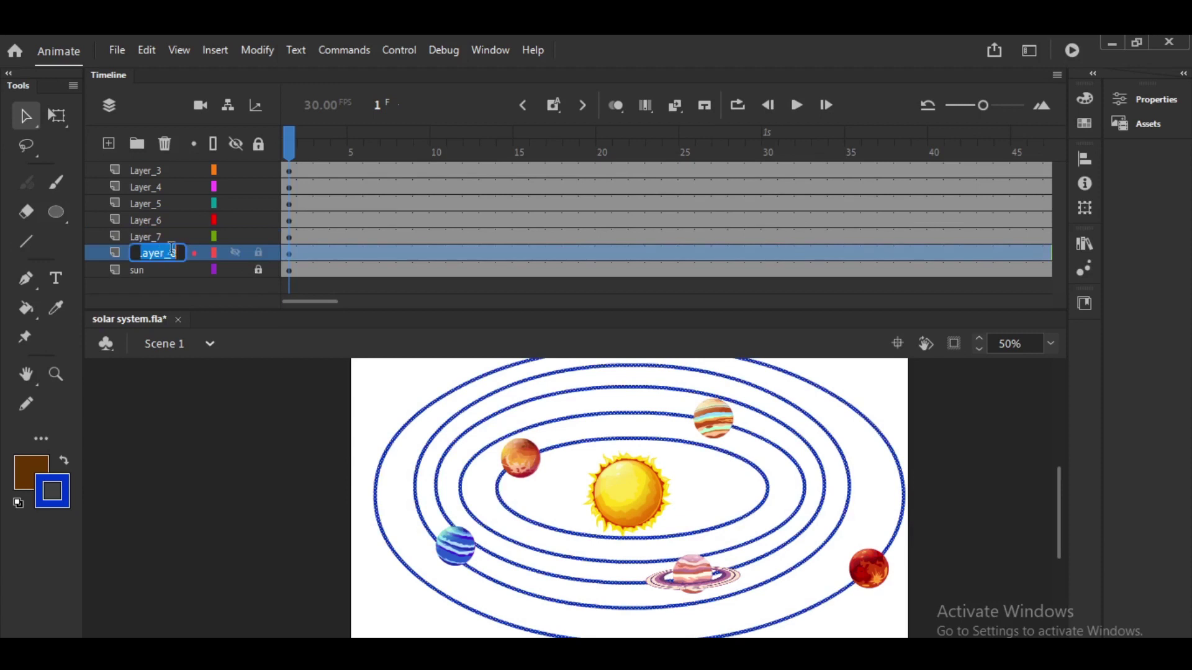
type("path")
key("Return")
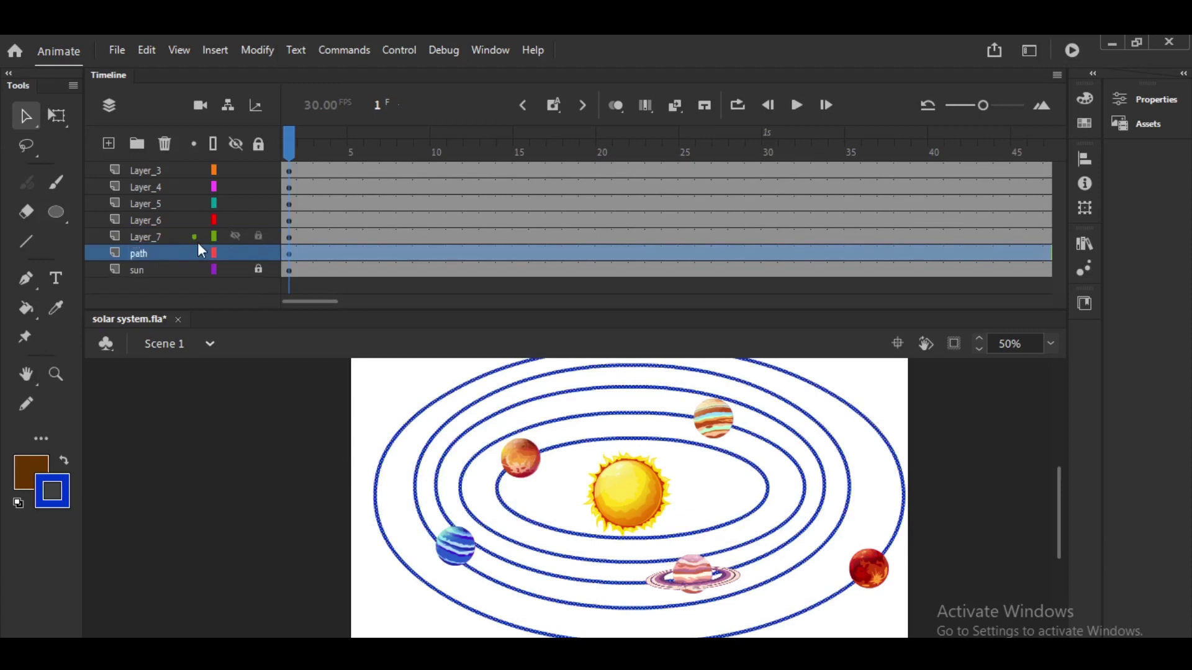
Toggle Layer_7's visibility to identify its planet, and add a classic motion guide to that layer.
left_click(236, 235)
left_click(236, 233)
left_click(237, 235)
left_click(269, 437)
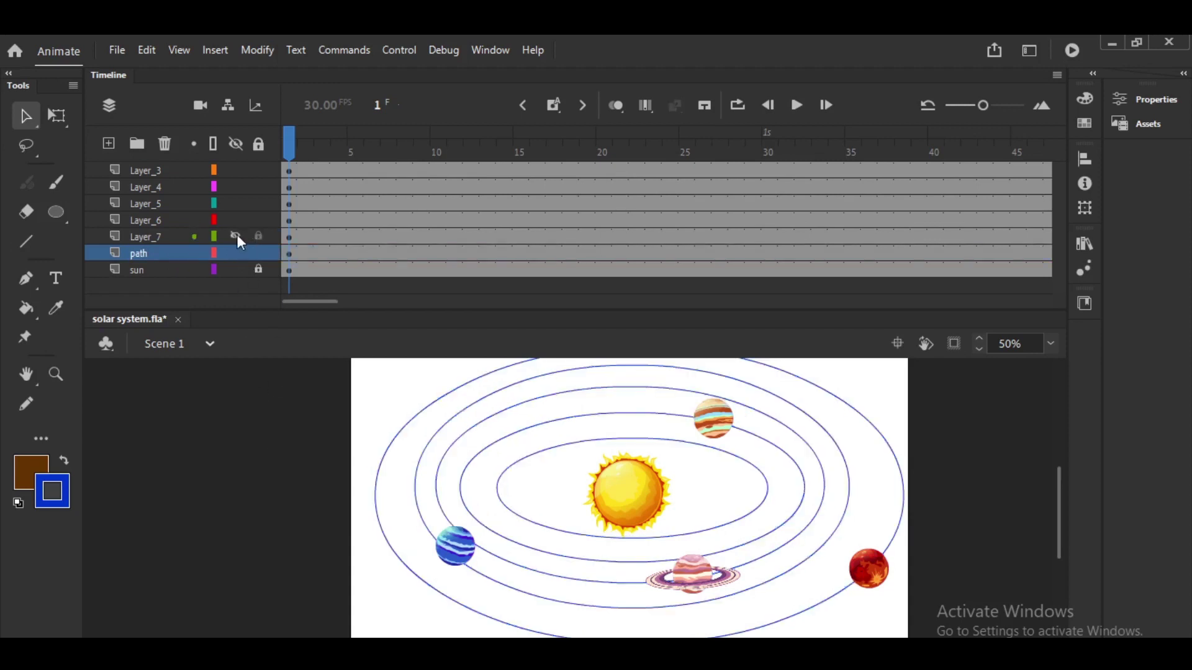
left_click(237, 236)
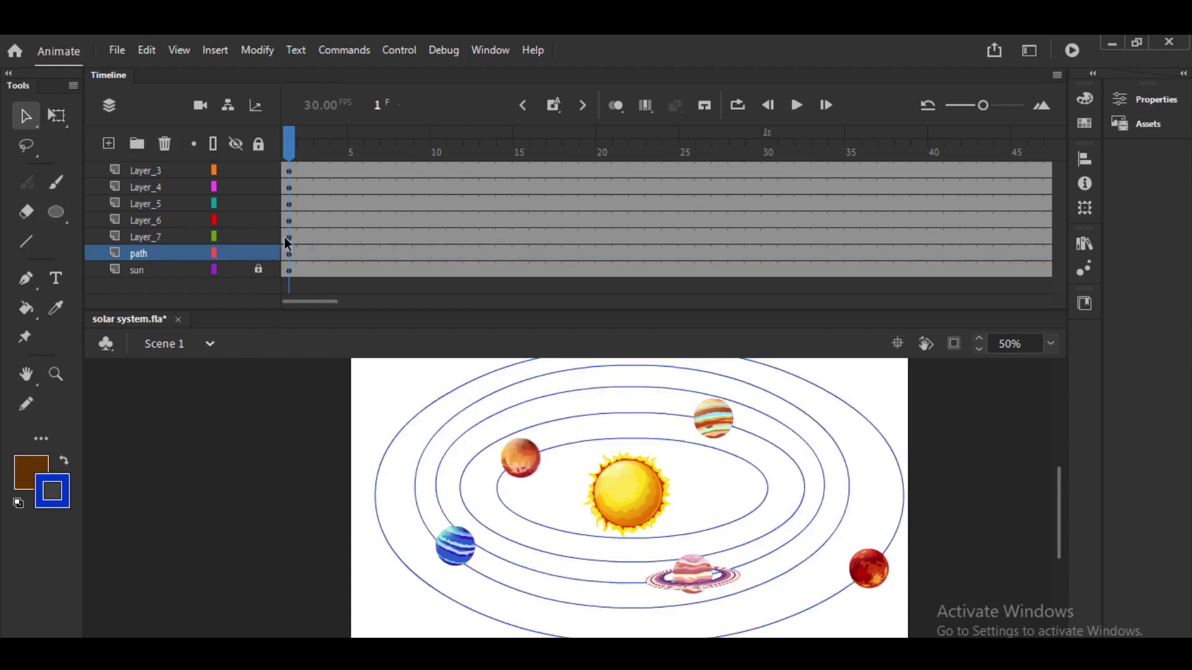
left_click(287, 237)
left_click(561, 495)
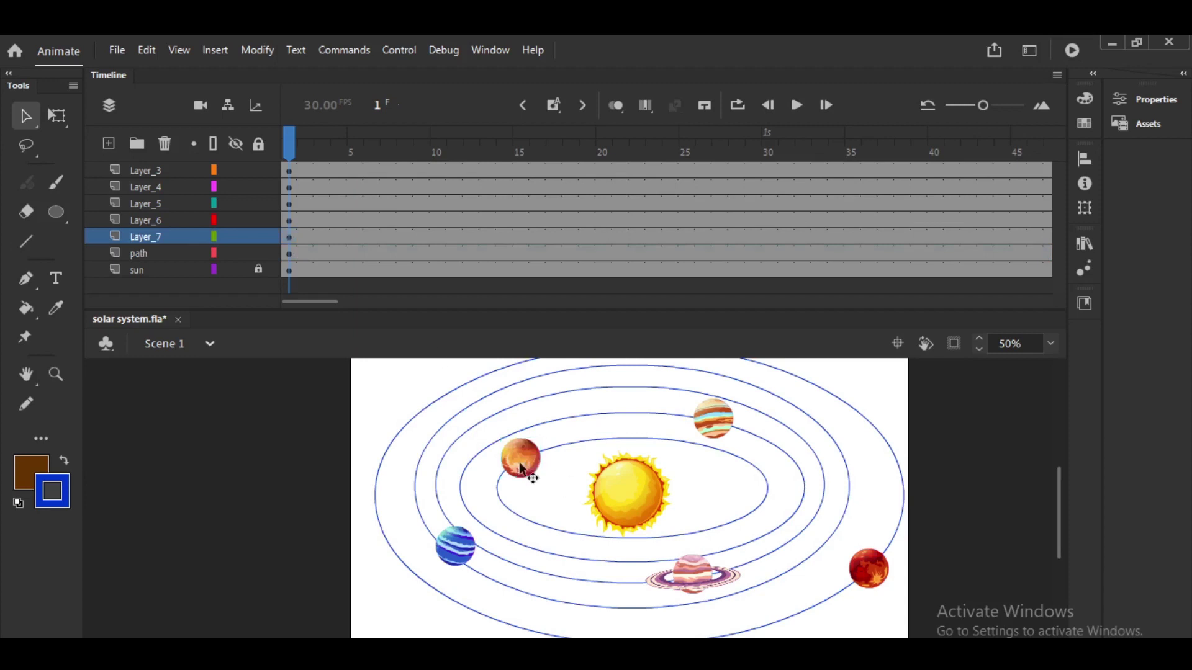
left_click(526, 469)
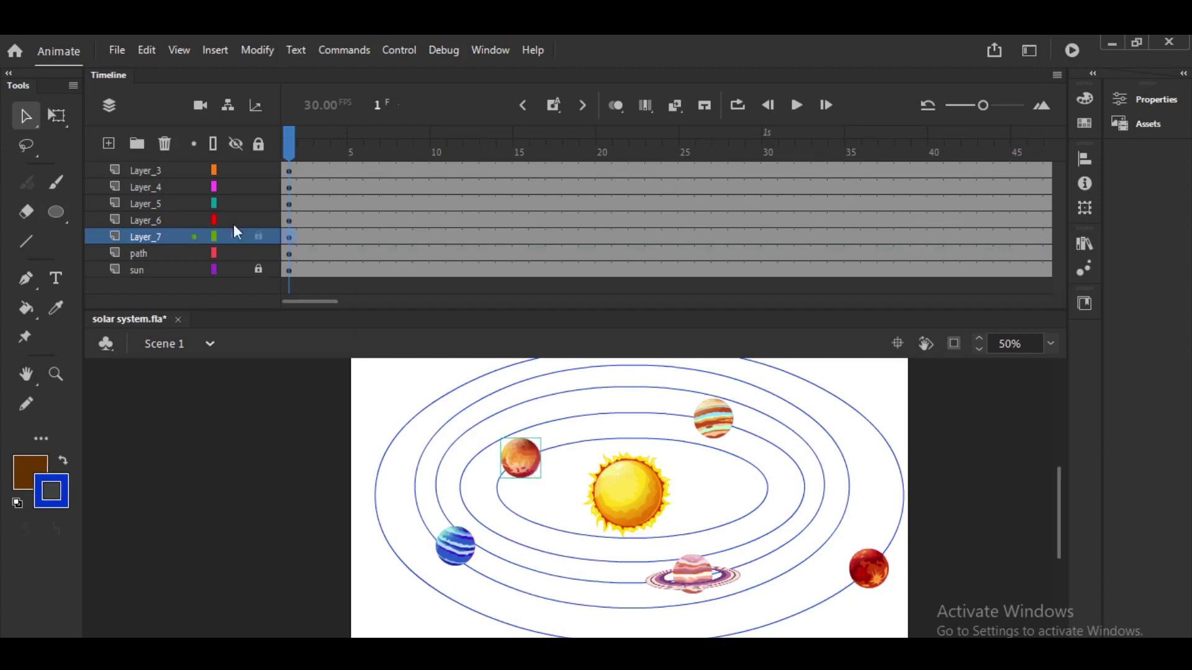
right_click(159, 236)
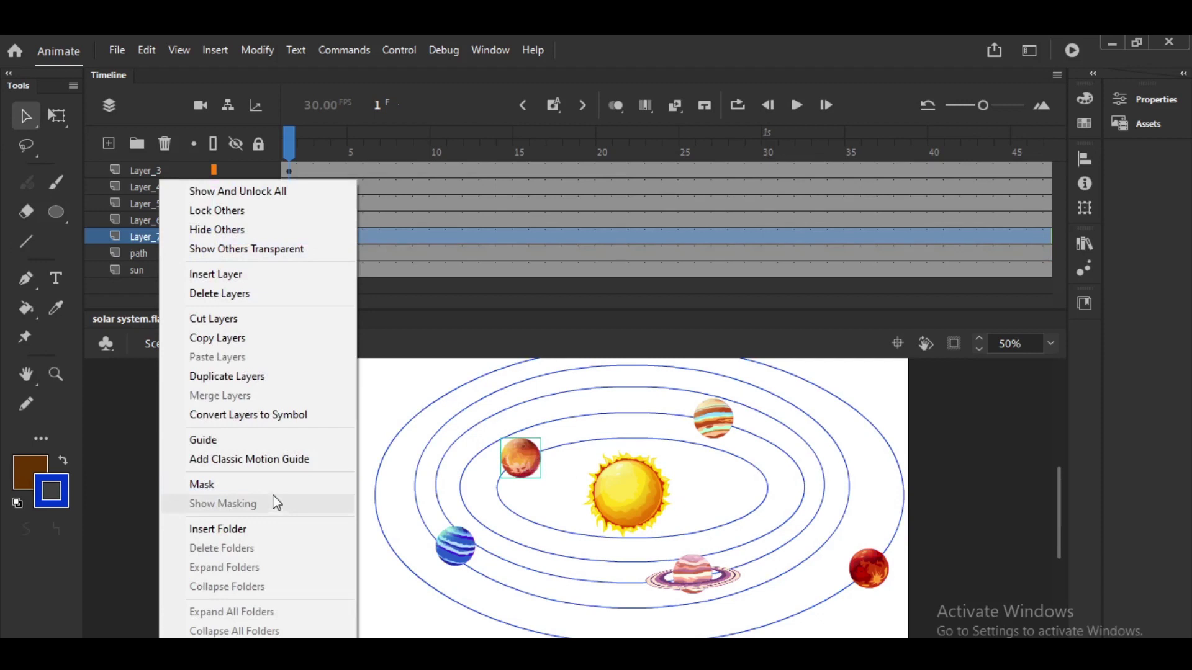
left_click(277, 460)
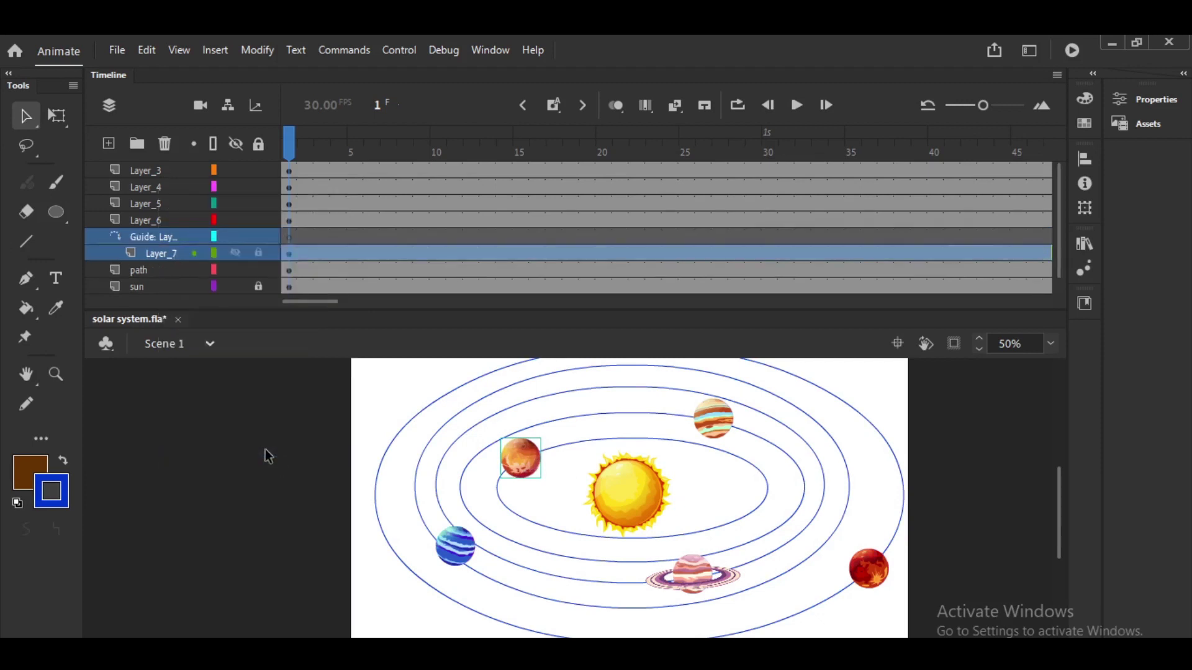
Move the innermost orbit from the path layer into Layer_7's guide layer, keeping it in the same place.
left_click(284, 236)
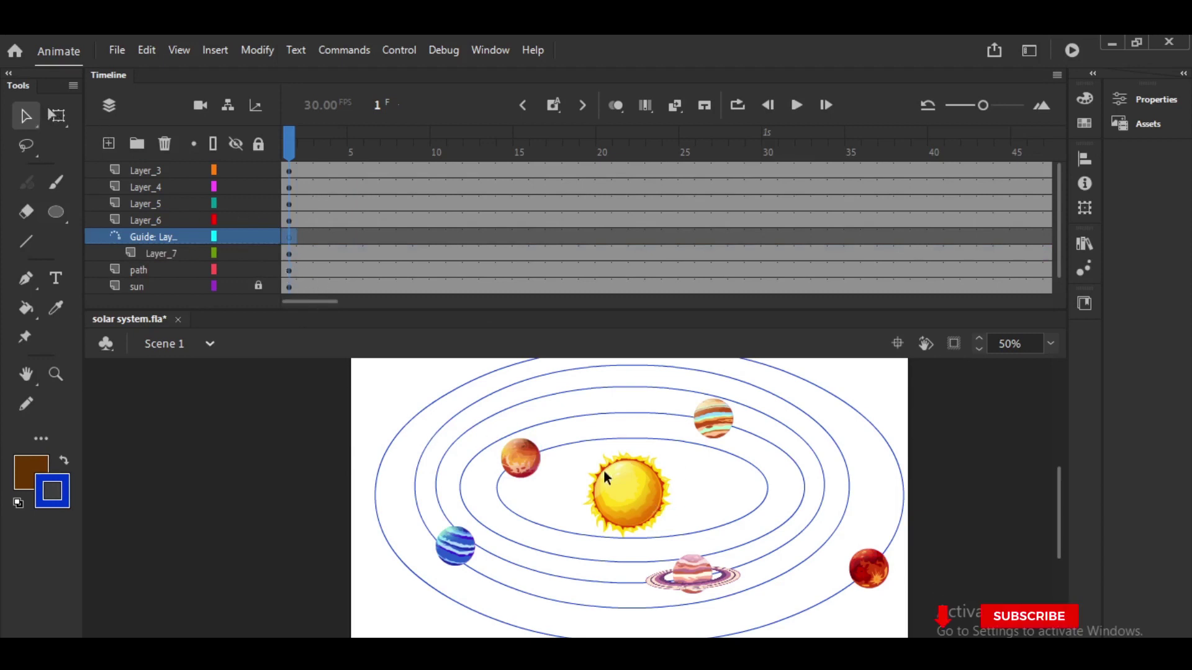
left_click(599, 441)
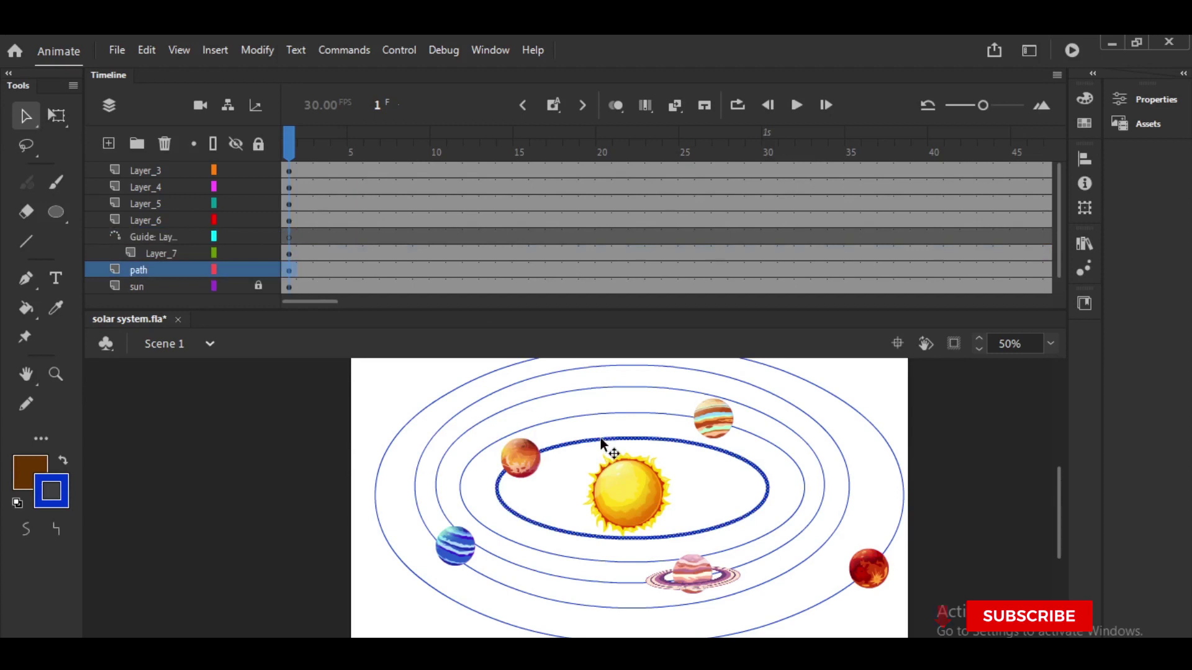
key("Delete")
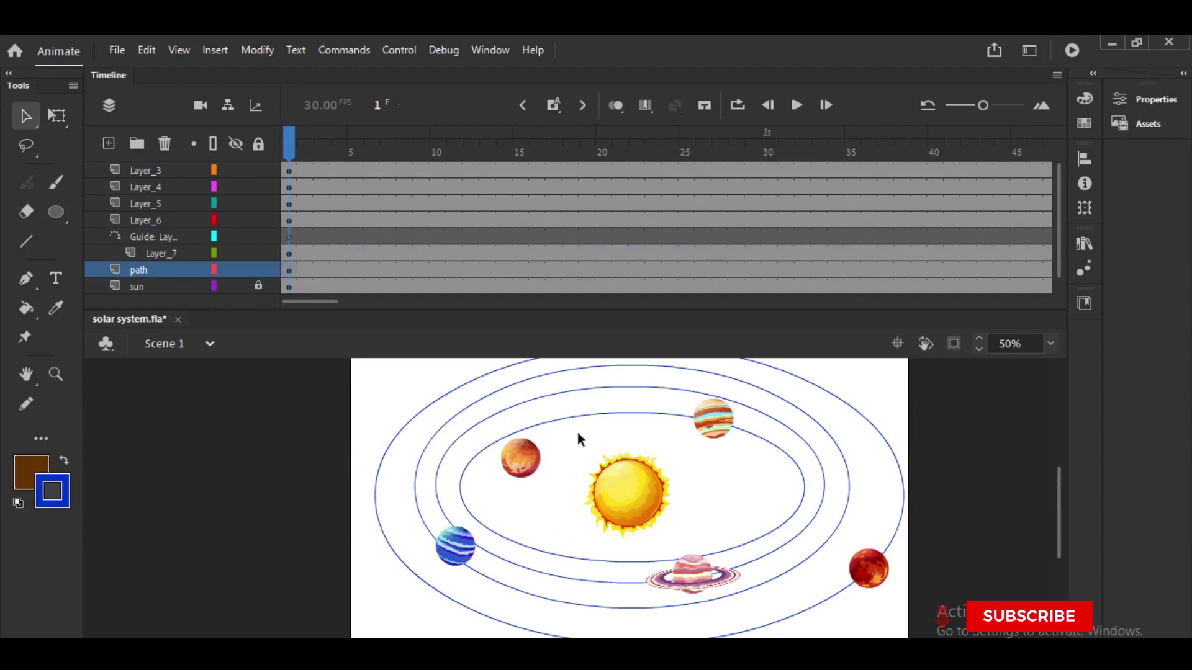
left_click(289, 237)
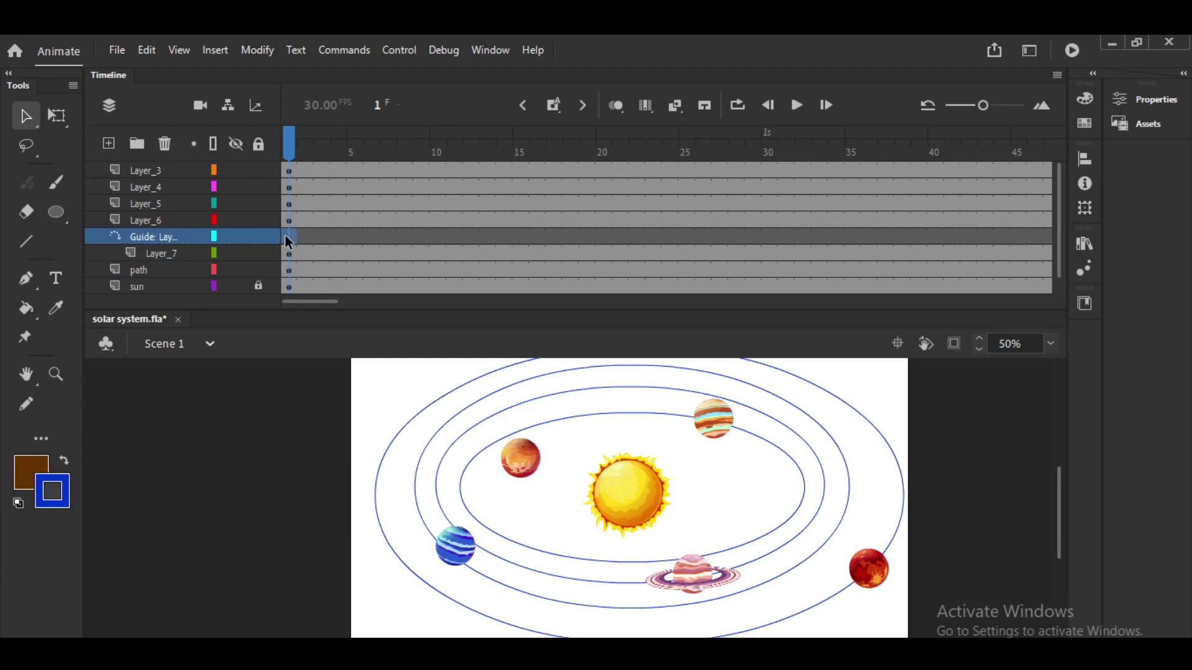
key("ctrl+shift+v")
Cut a small gap in the guide's innermost orbit line just right of the orange planet.
left_click(554, 438)
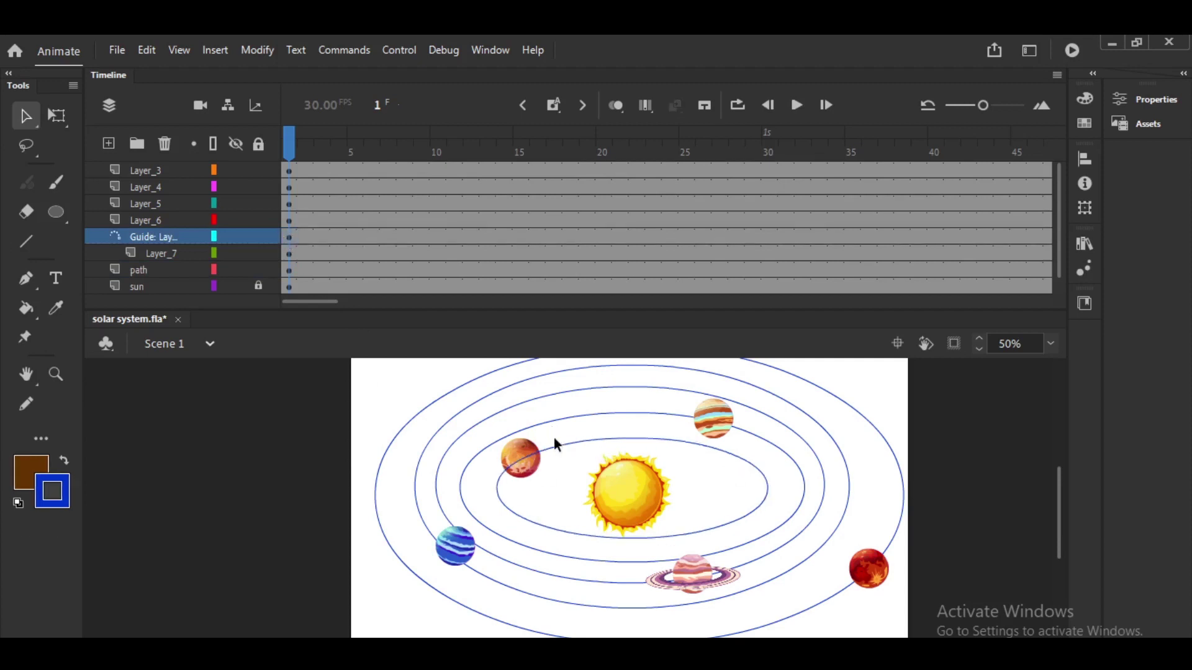
left_click(563, 449)
key("Delete")
Create a classic tween on Layer_7 and snap the orange planet to the left end of the orbit gap at frame 1.
left_click(316, 253)
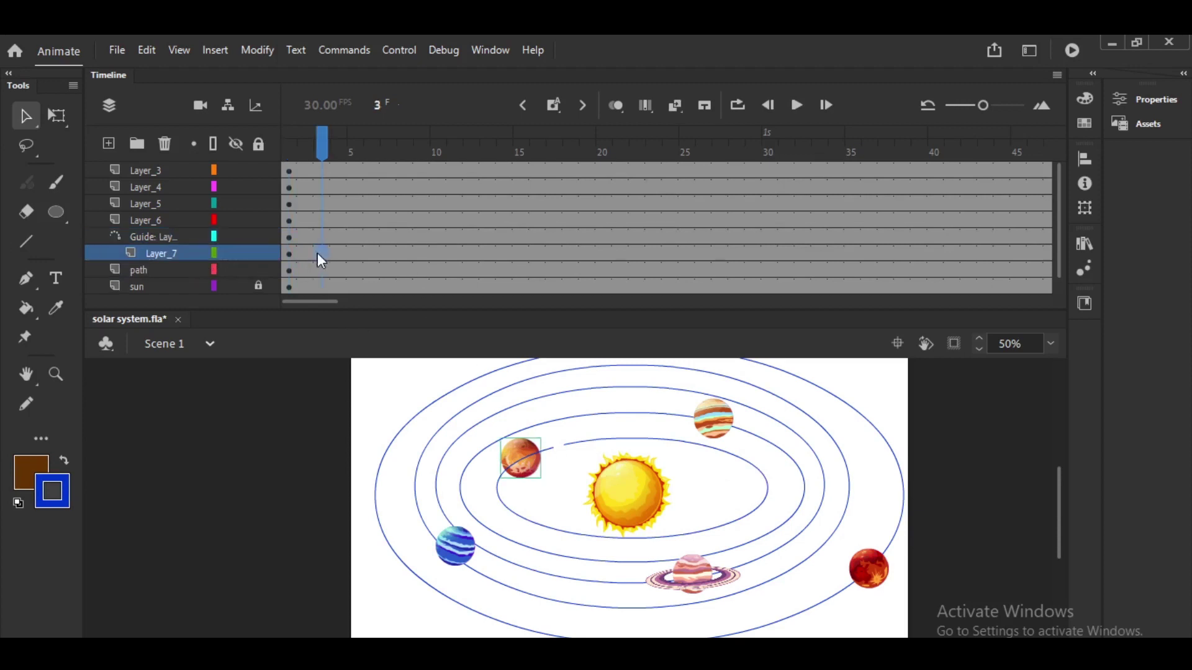
right_click(315, 251)
left_click(426, 160)
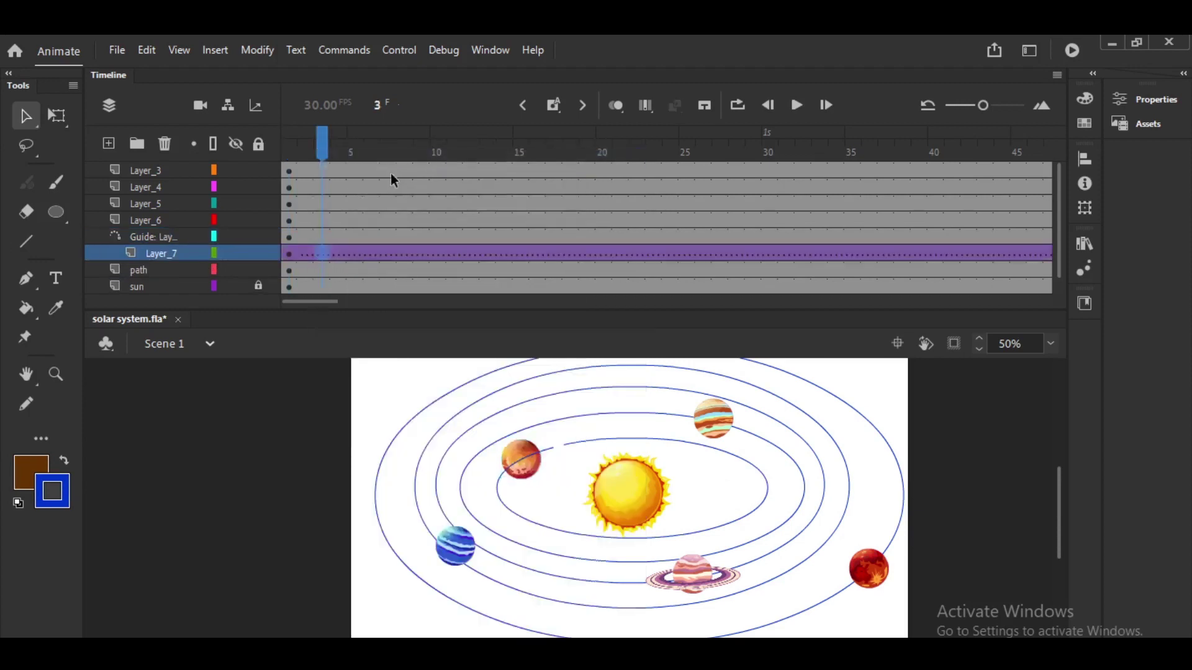
left_click(290, 253)
left_click_drag(532, 474, 553, 471)
Add a keyframe at frame 90 of Layer_7, snap the orange planet to the gap's right end and play the animation.
left_click_drag(330, 304, 430, 304)
left_click(475, 256)
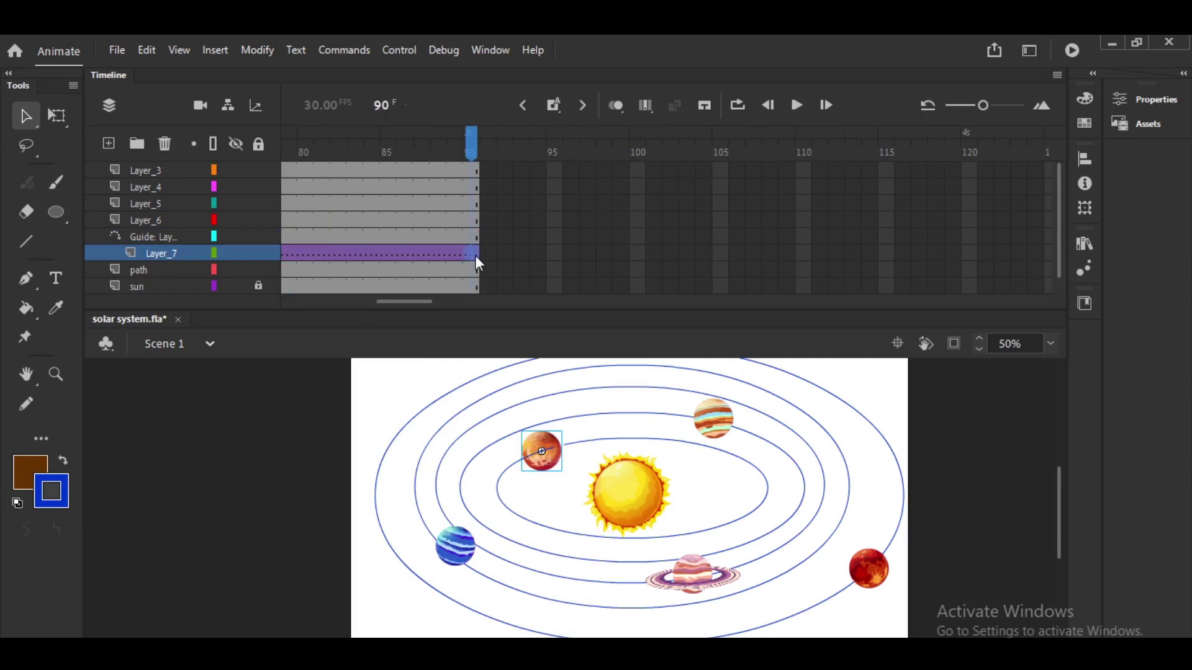
key("F6")
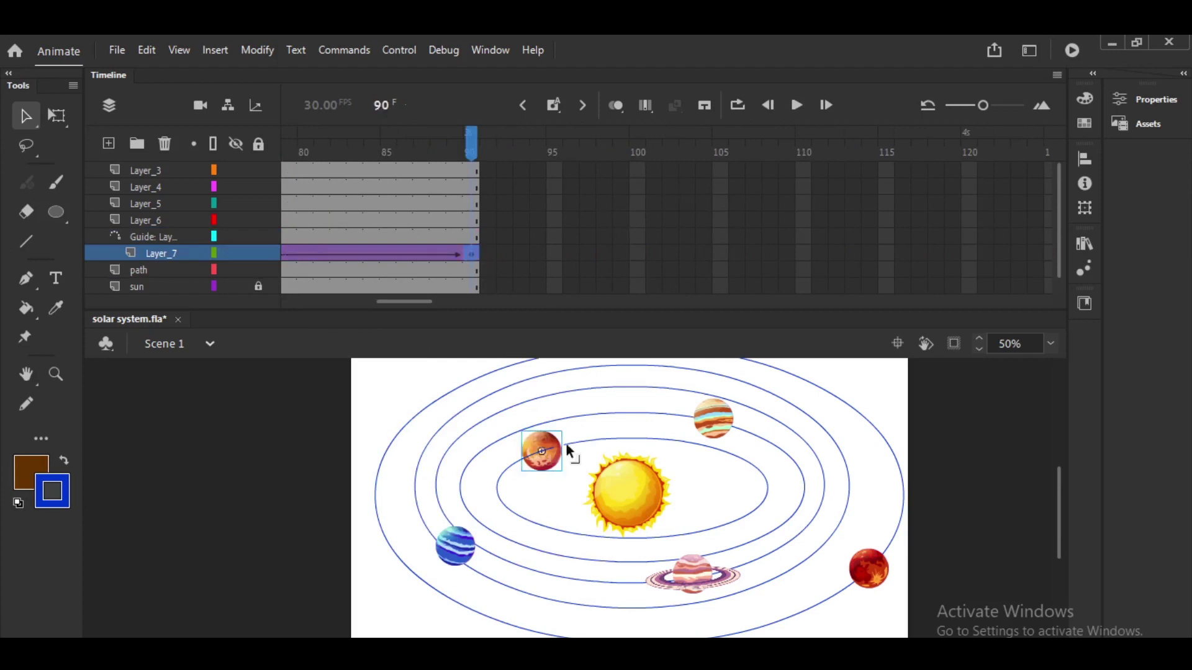
left_click_drag(549, 461, 743, 476)
key("Return")
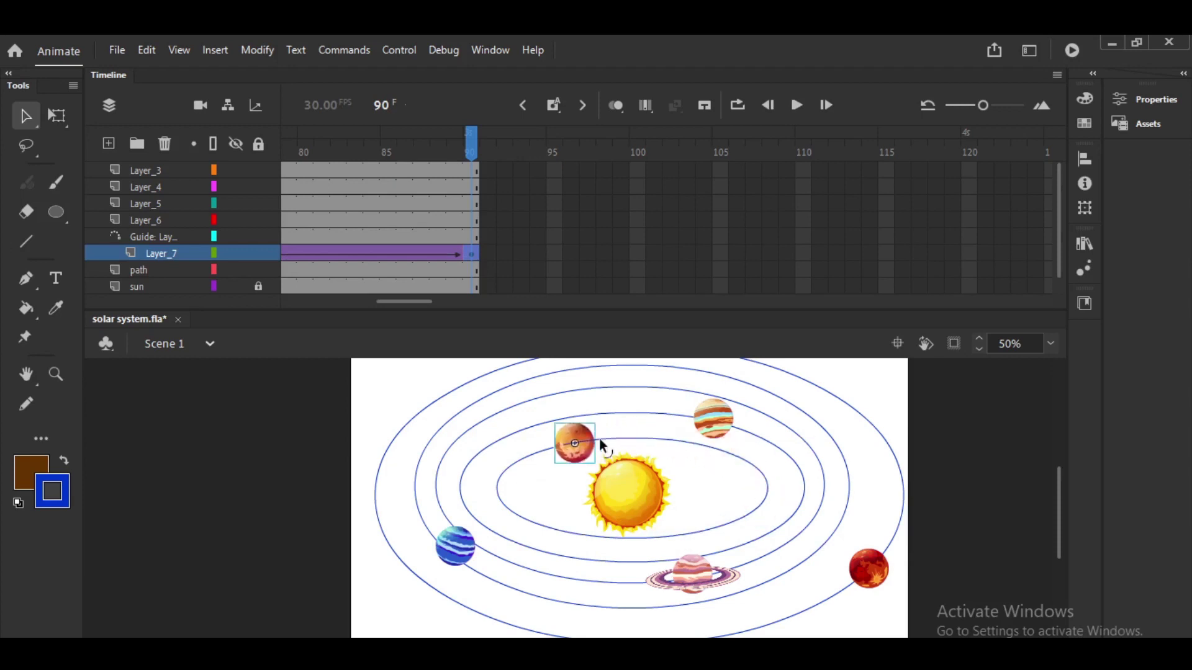
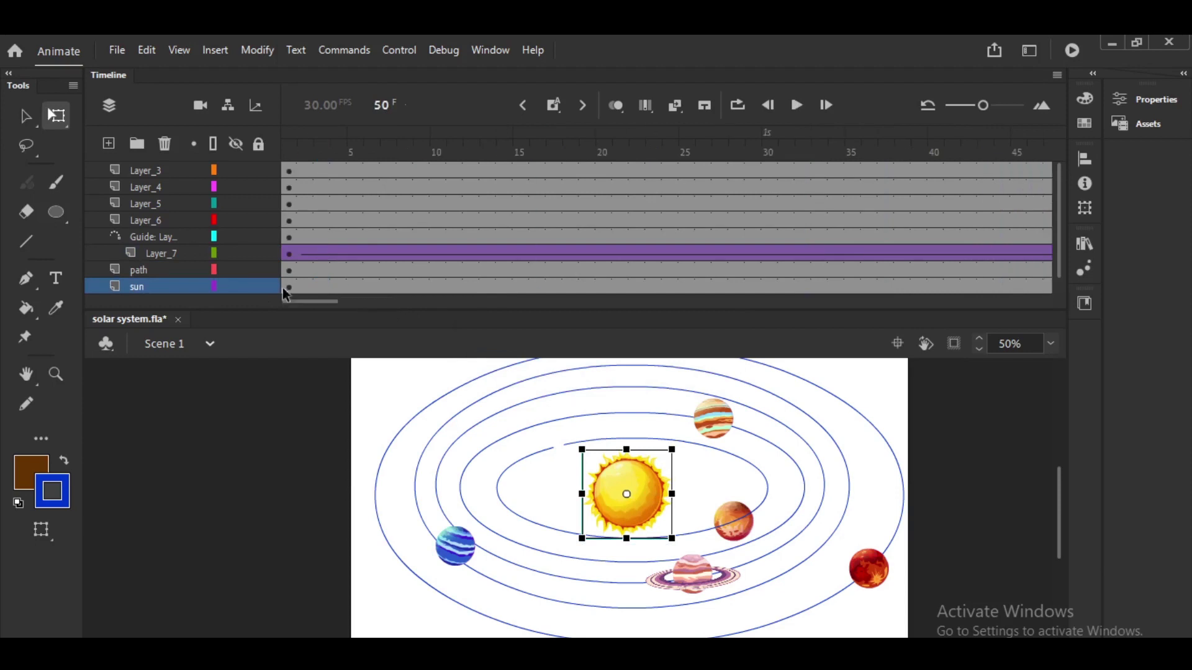
Scale the sun down slightly around its centre at frame 1.
left_click(288, 286)
left_click_drag(673, 448, 663, 459)
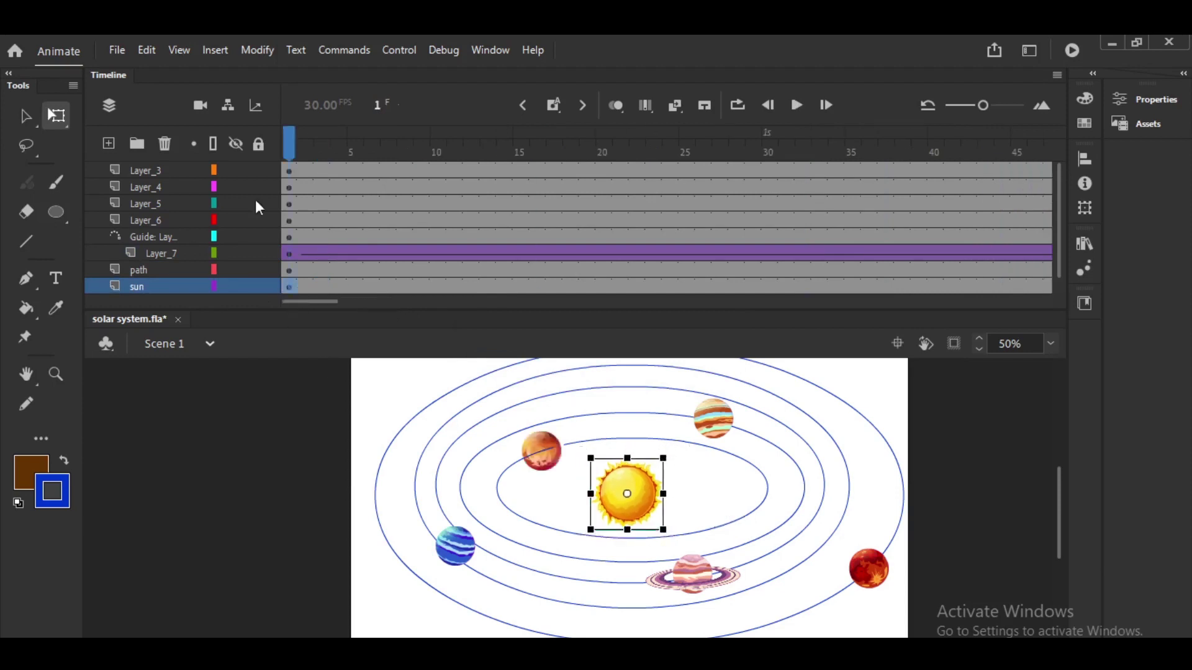
Lock the sun, path, Layer_7 and guide layers, and hide Layer_7 and its guide while keeping the path layer visible.
left_click(259, 285)
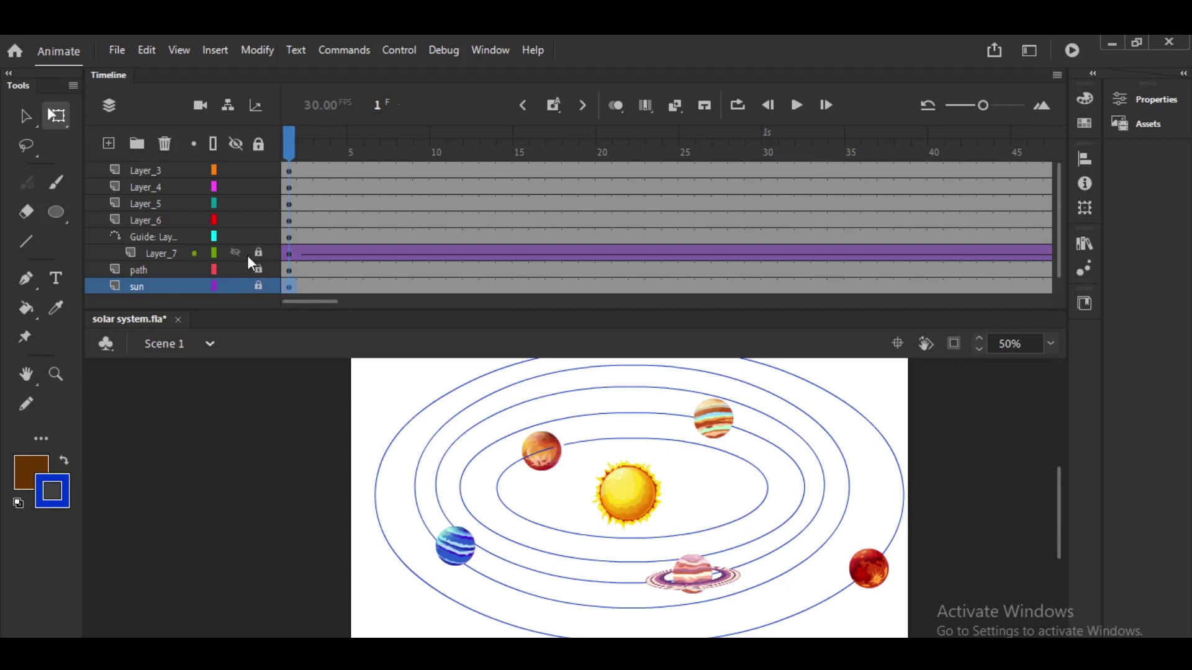
left_click(239, 253)
left_click(236, 271)
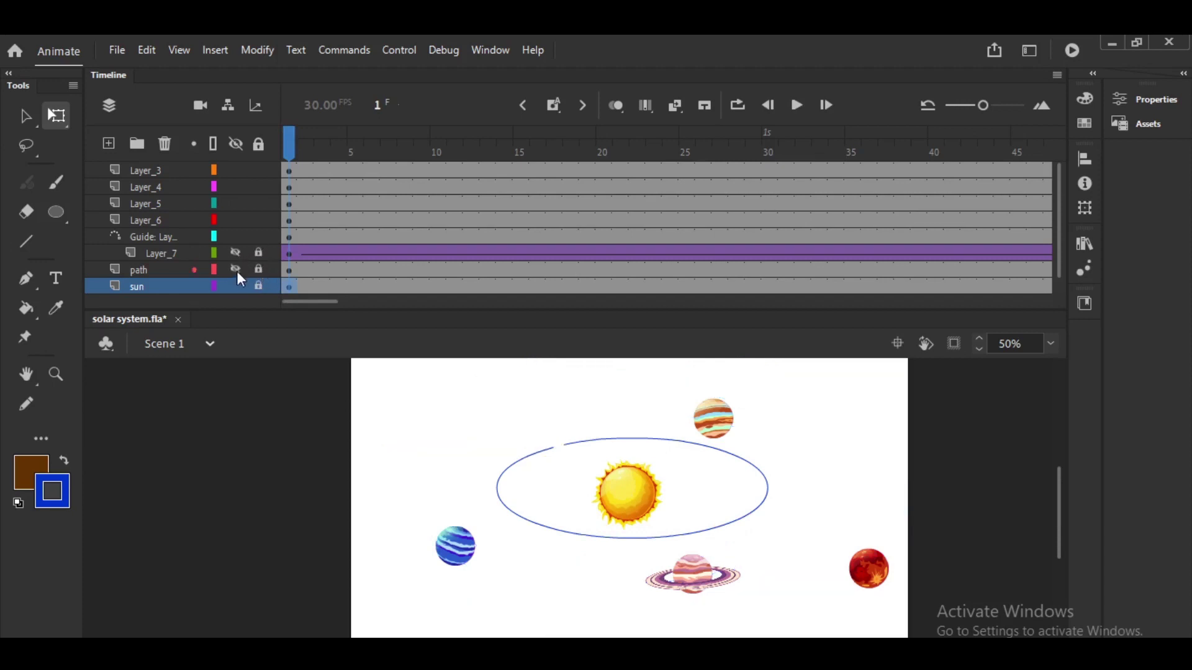
left_click(237, 237)
left_click(236, 269)
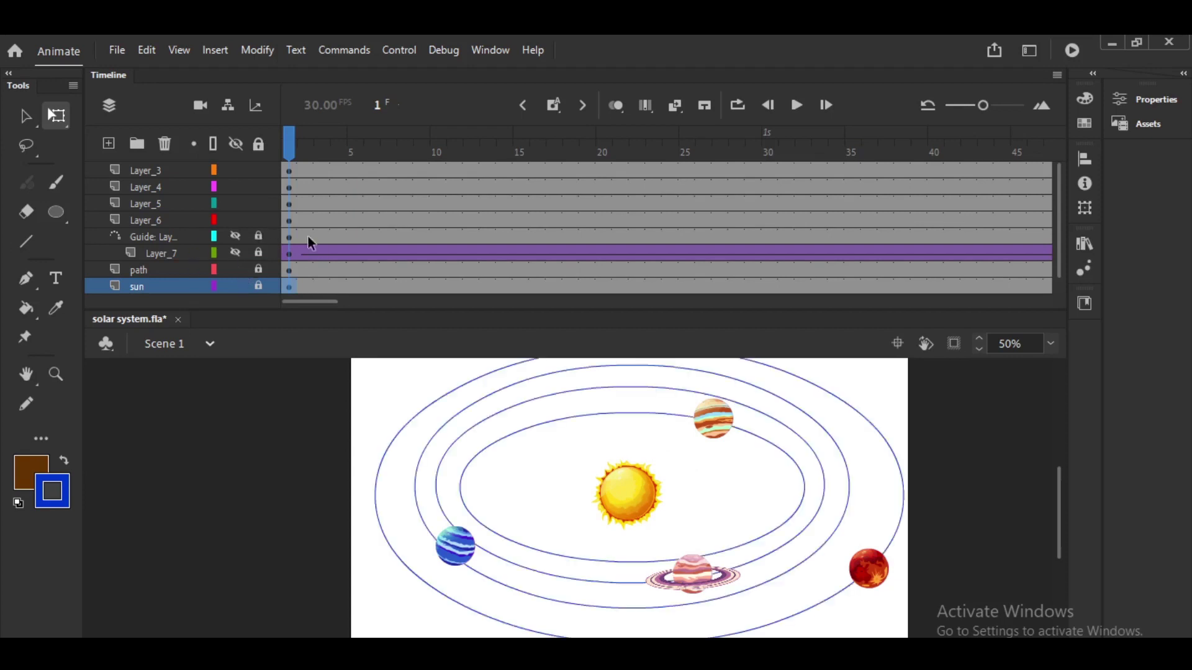
Check which planets Layer_6 and Layer_5 hold, and move Layer_6 above Layer_3 to the top of the layer stack.
left_click(288, 219)
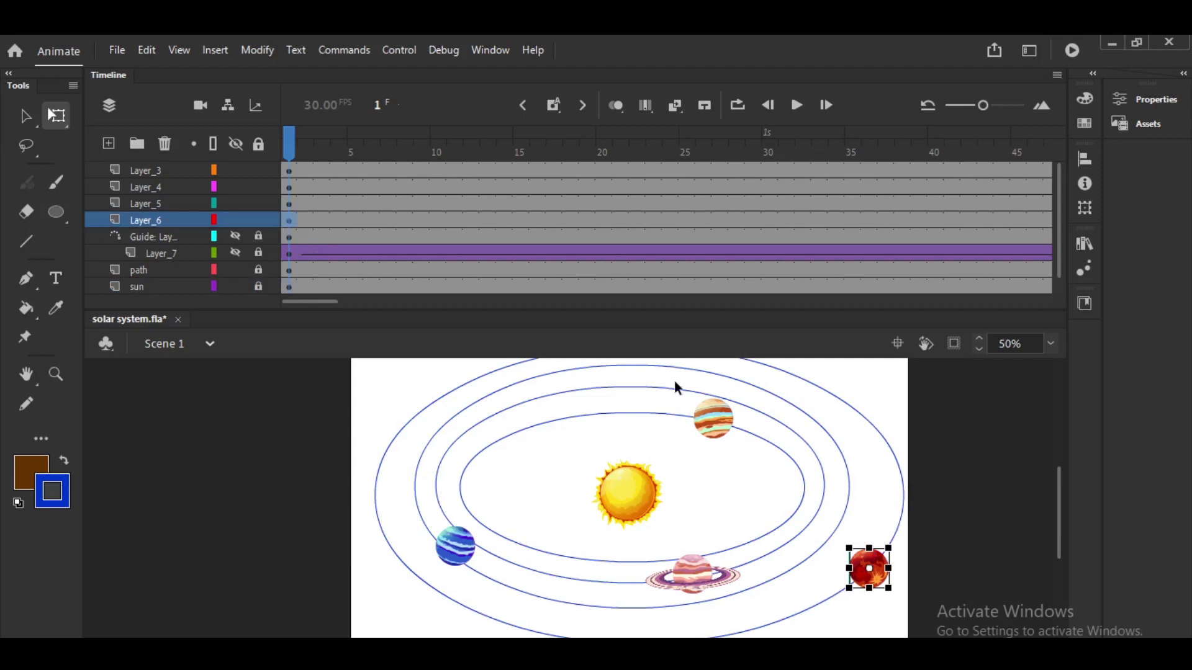
left_click(722, 434)
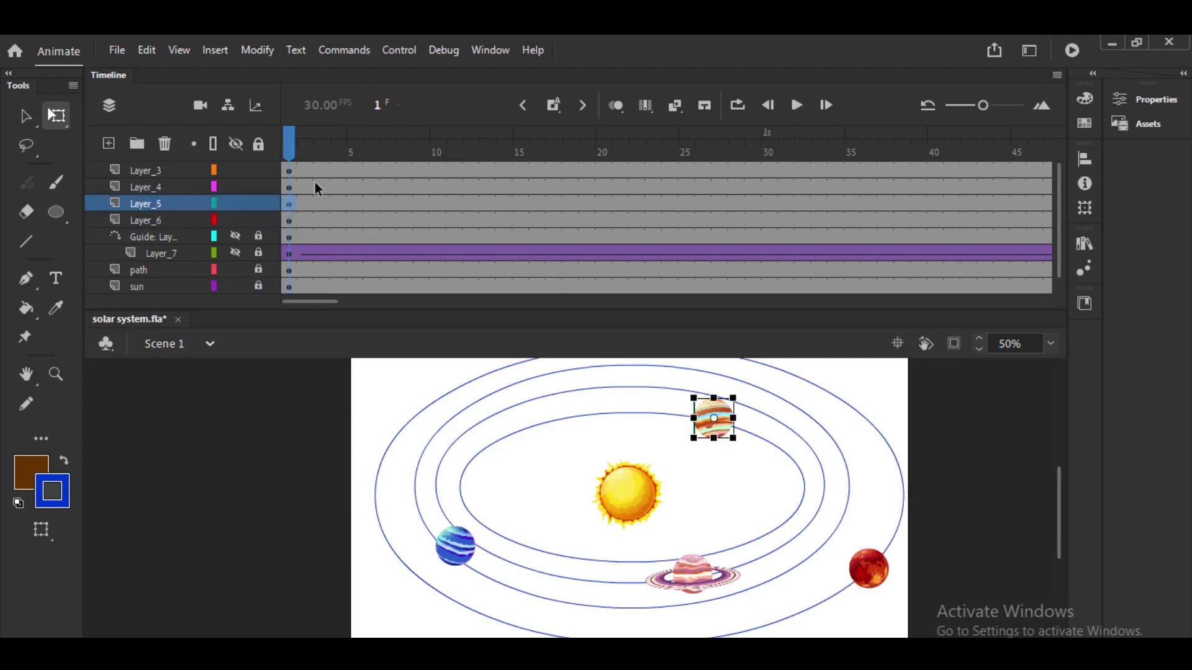
left_click(166, 218)
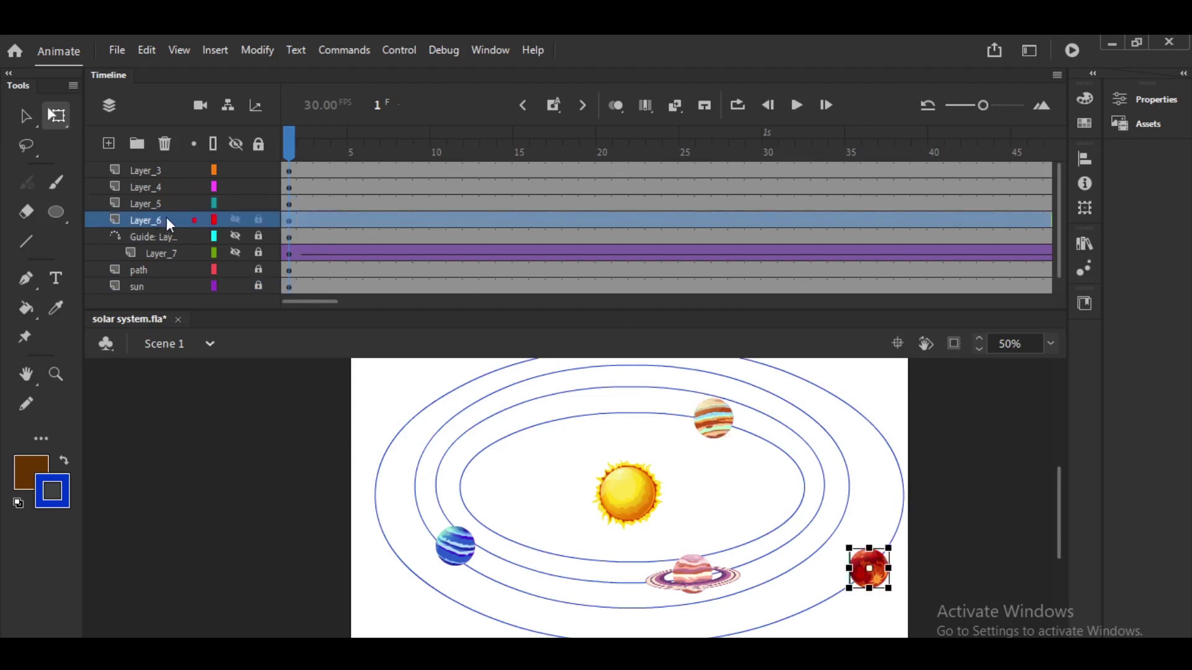
left_click_drag(166, 220, 177, 173)
Add a classic motion guide to Layer_5, which holds the striped planet beside the innermost orbit.
left_click(287, 215)
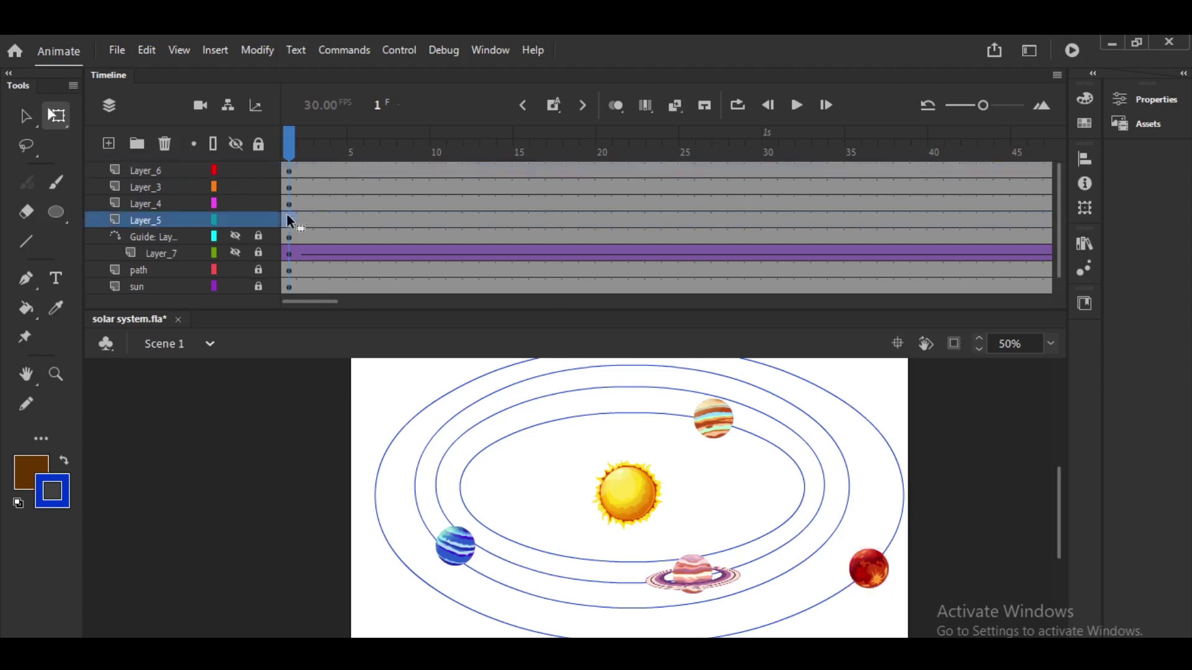
right_click(300, 218)
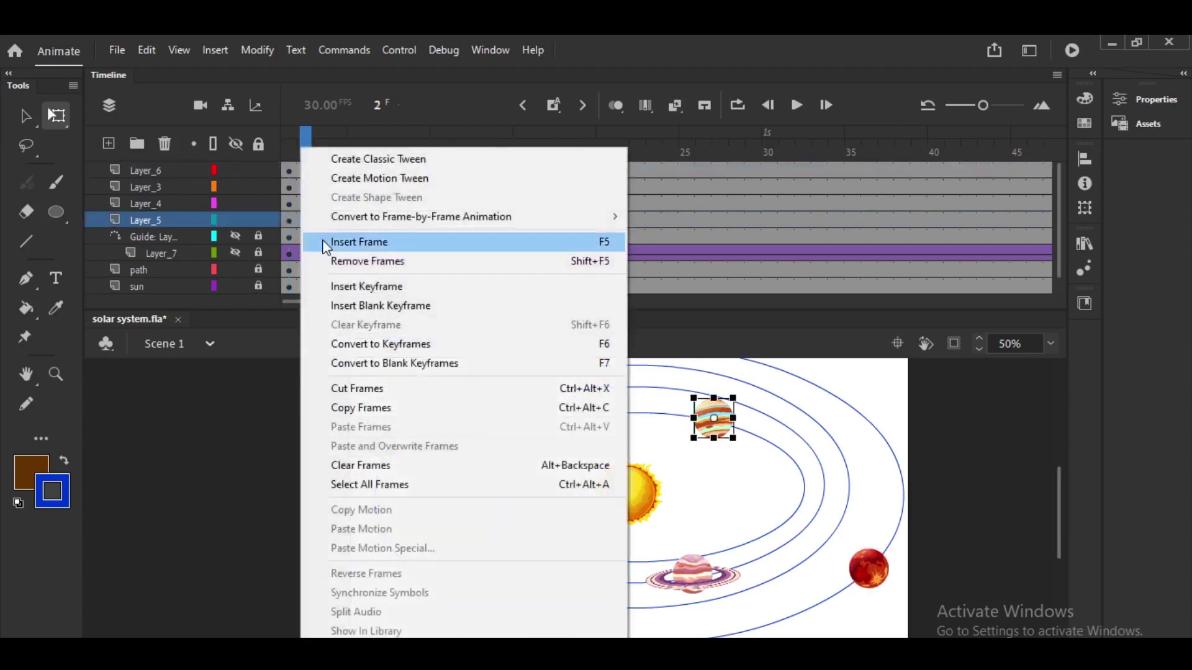
left_click(694, 218)
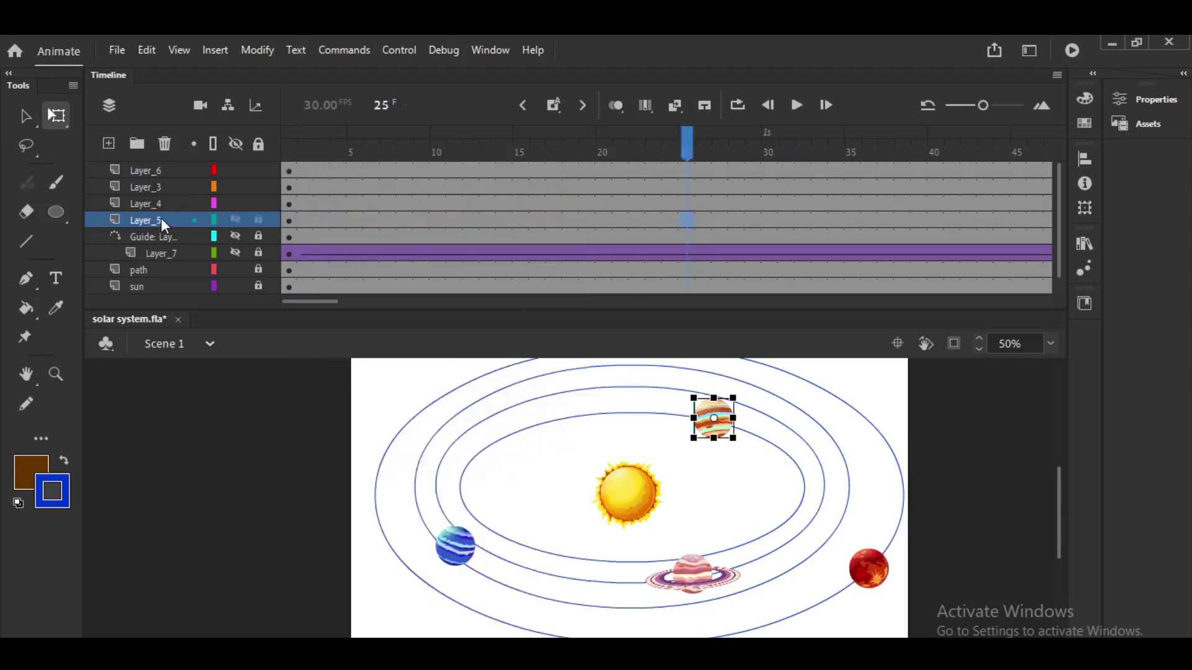
right_click(161, 218)
left_click(224, 459)
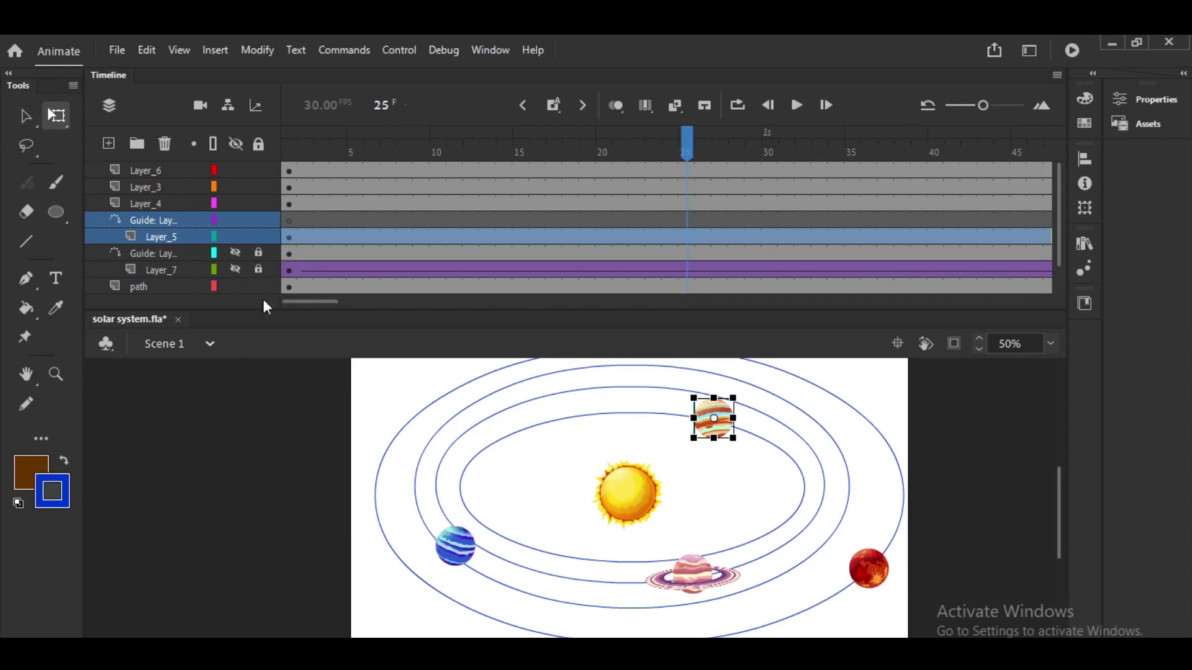
Cut the innermost ellipse from the path layer at frame 25 and paste it in place in Layer_5's guide at frame 1.
left_click(30, 117)
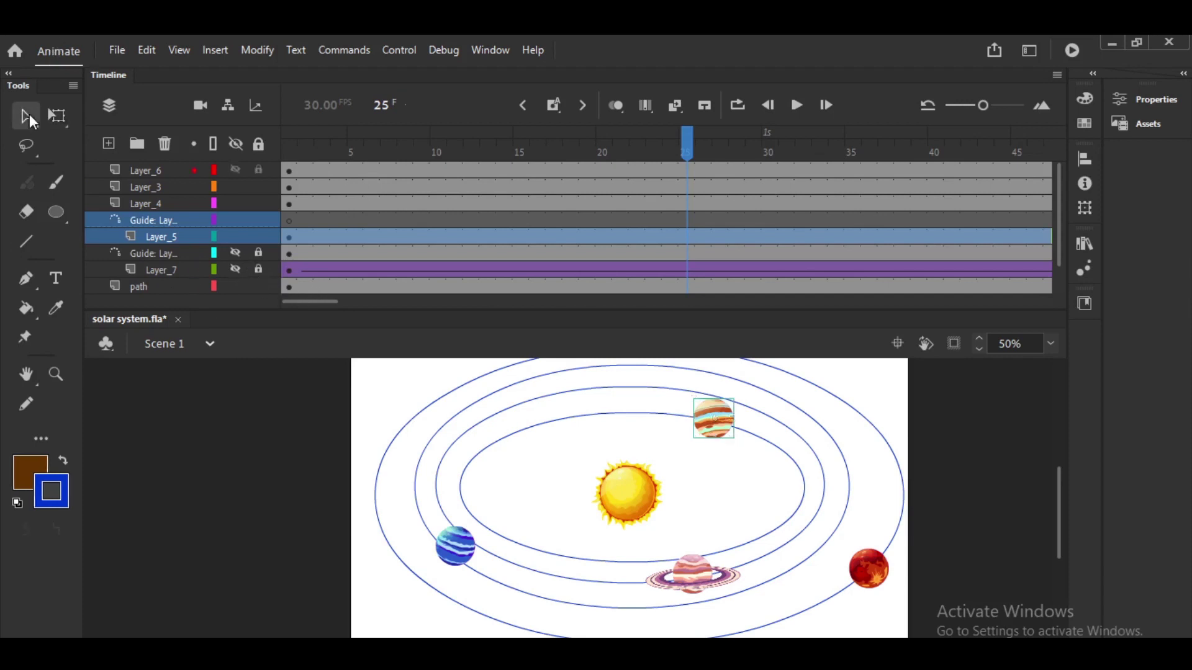
left_click(617, 414)
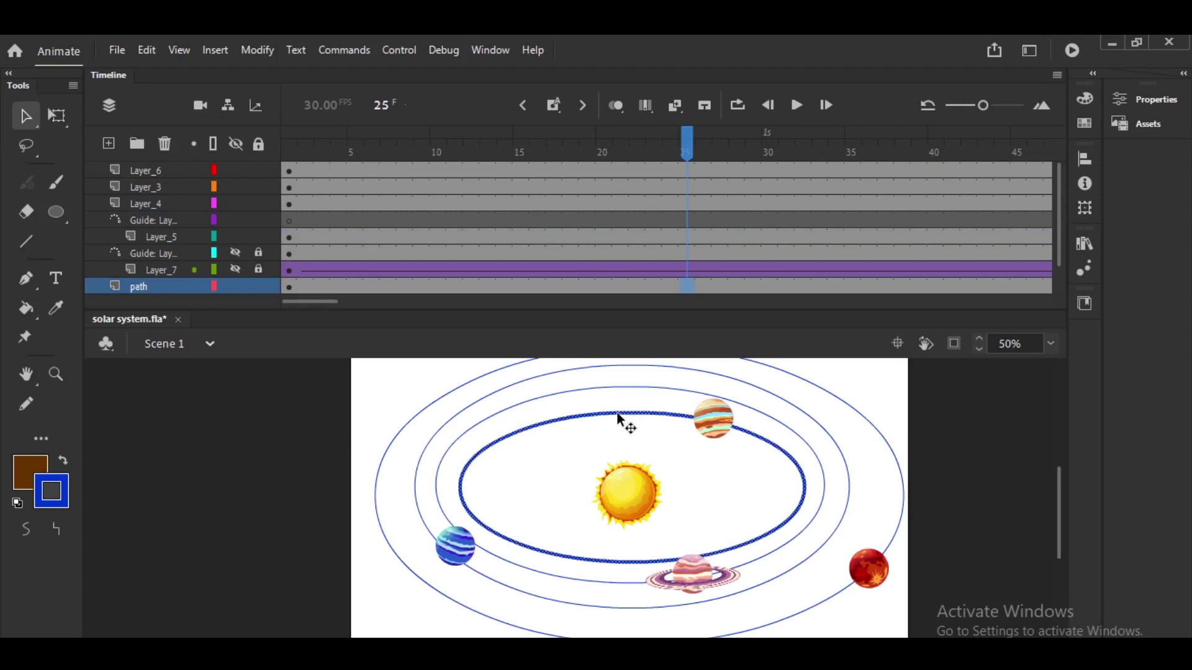
key("Delete")
left_click(290, 222)
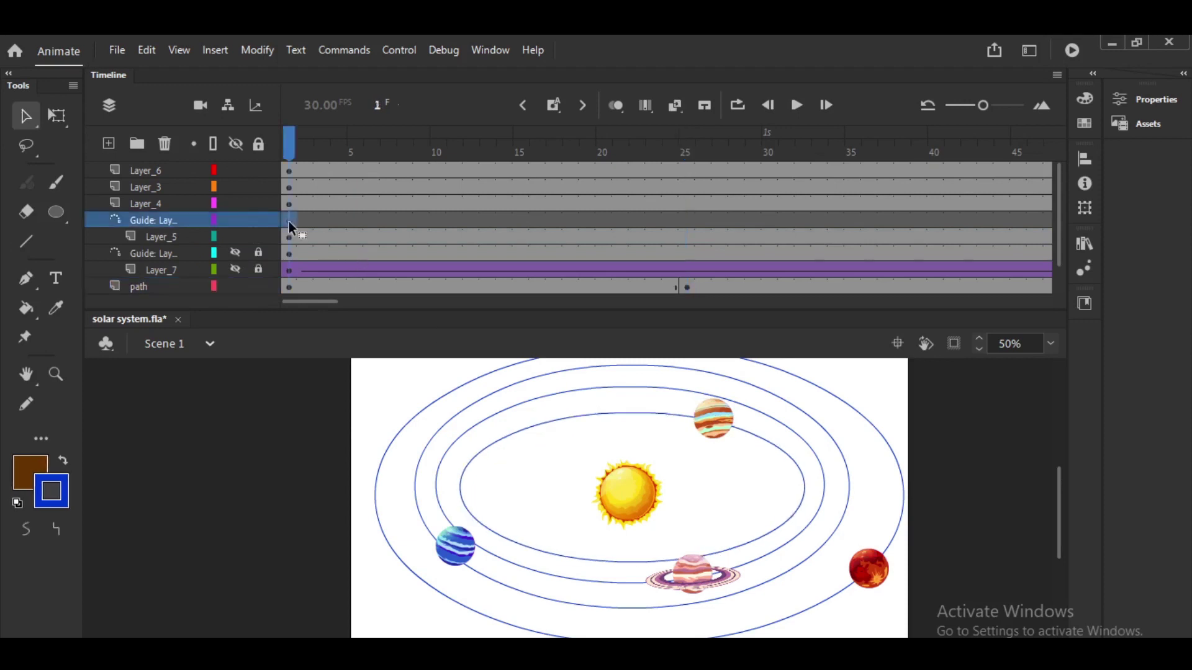
left_click(289, 221)
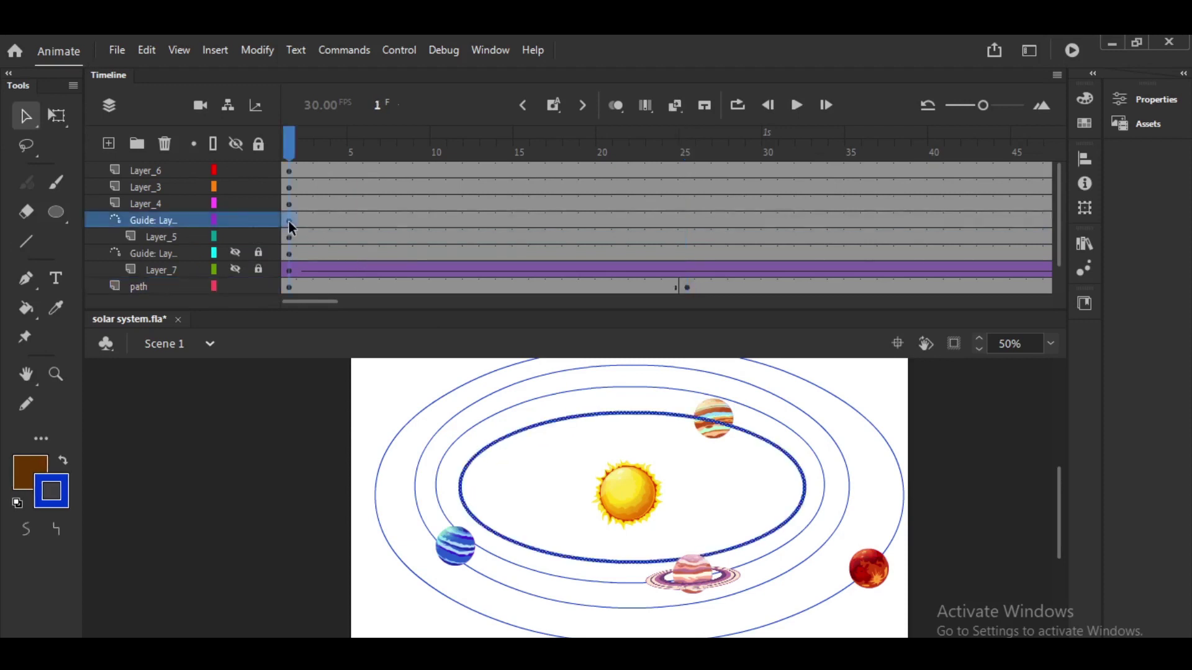
Lock Layer_5 and hide both Layer_5 and its guide.
left_click(686, 288)
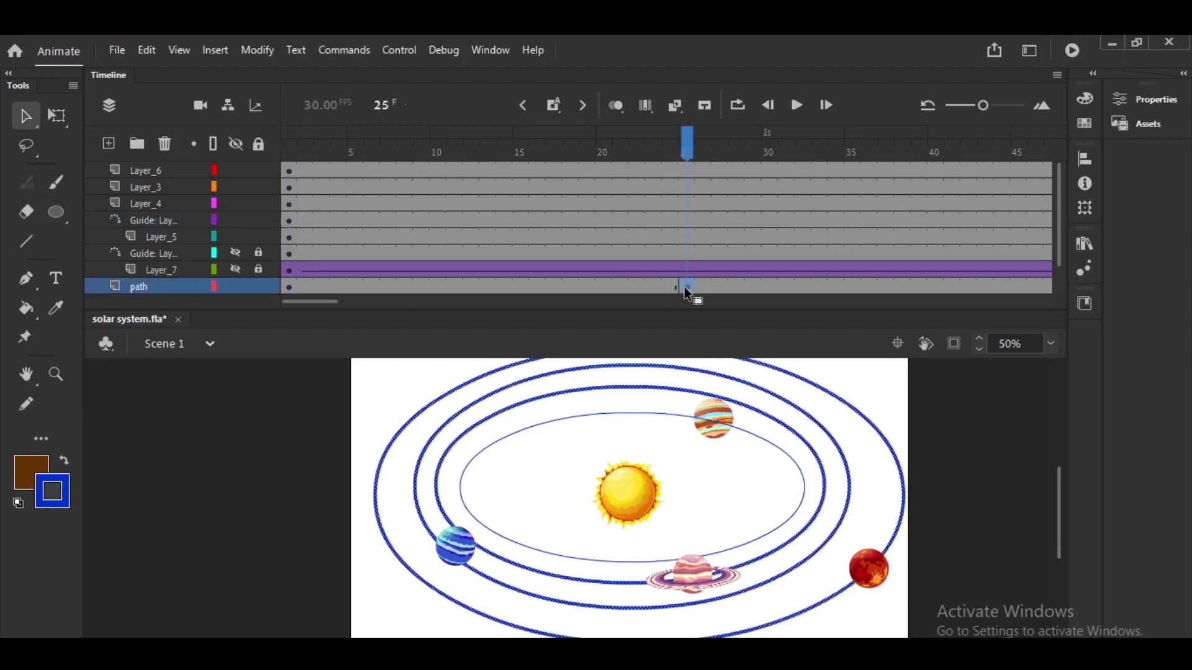
left_click(674, 288)
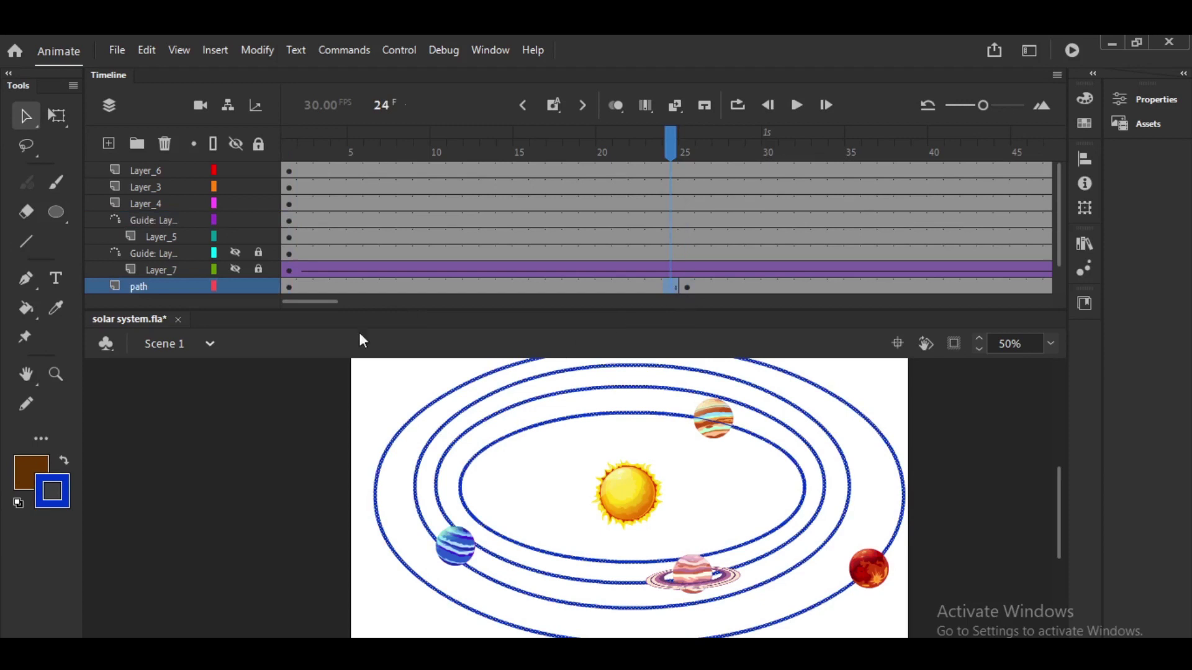
left_click(294, 411)
left_click(259, 235)
left_click(269, 219)
left_click(236, 220)
left_click(235, 237)
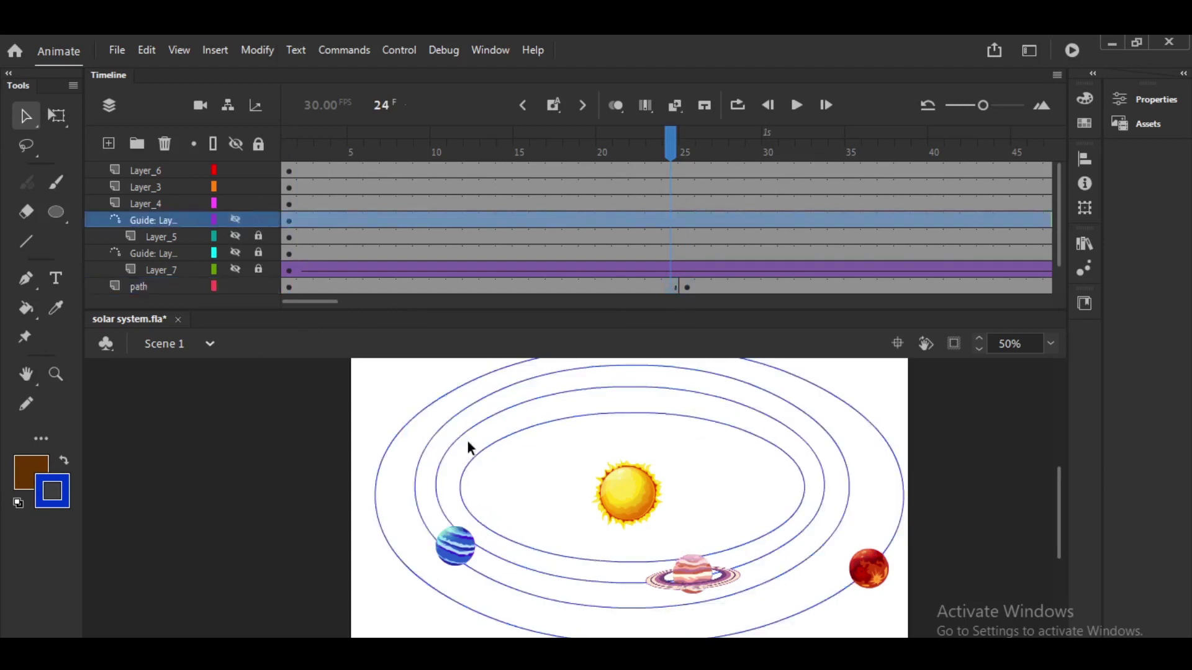
Delete the innermost ellipse from the path layer at frame 24 and compare the orbits at frames 23, 24 and 25.
left_click(517, 435)
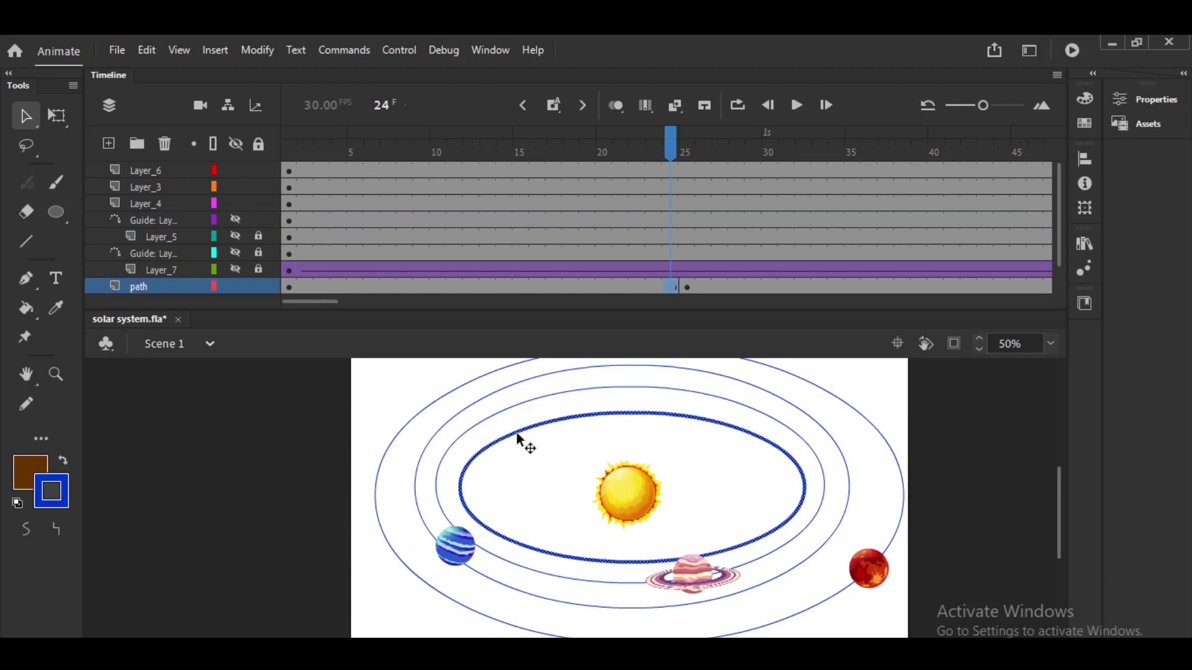
key("F7")
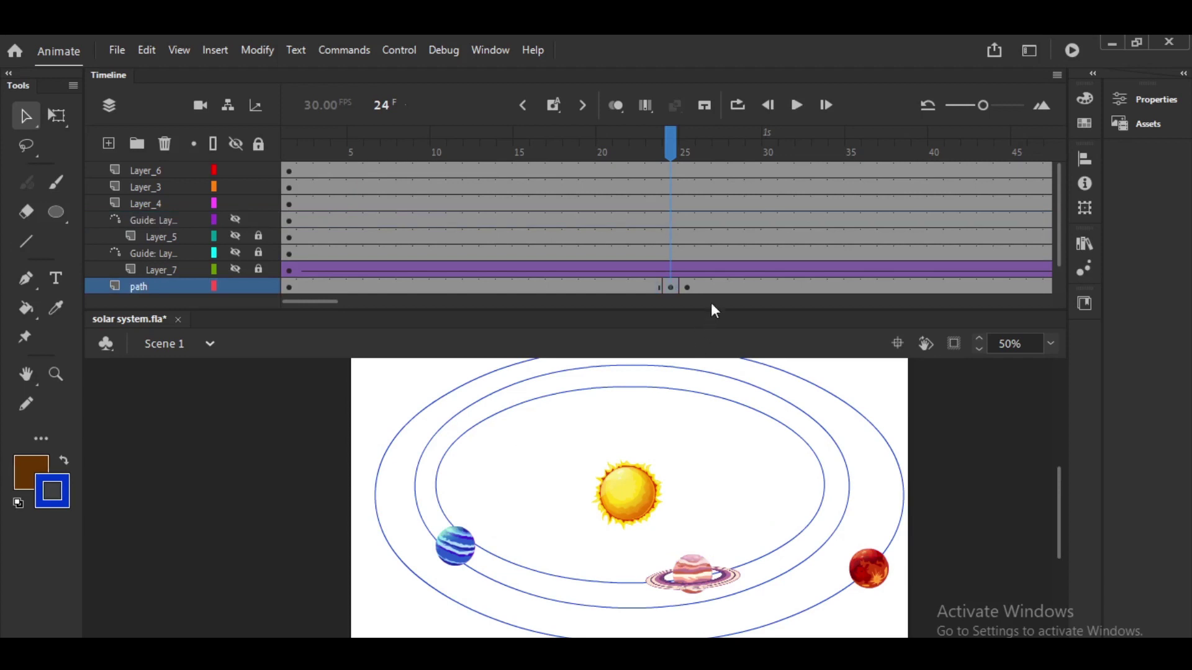
left_click(683, 285)
left_click(670, 287)
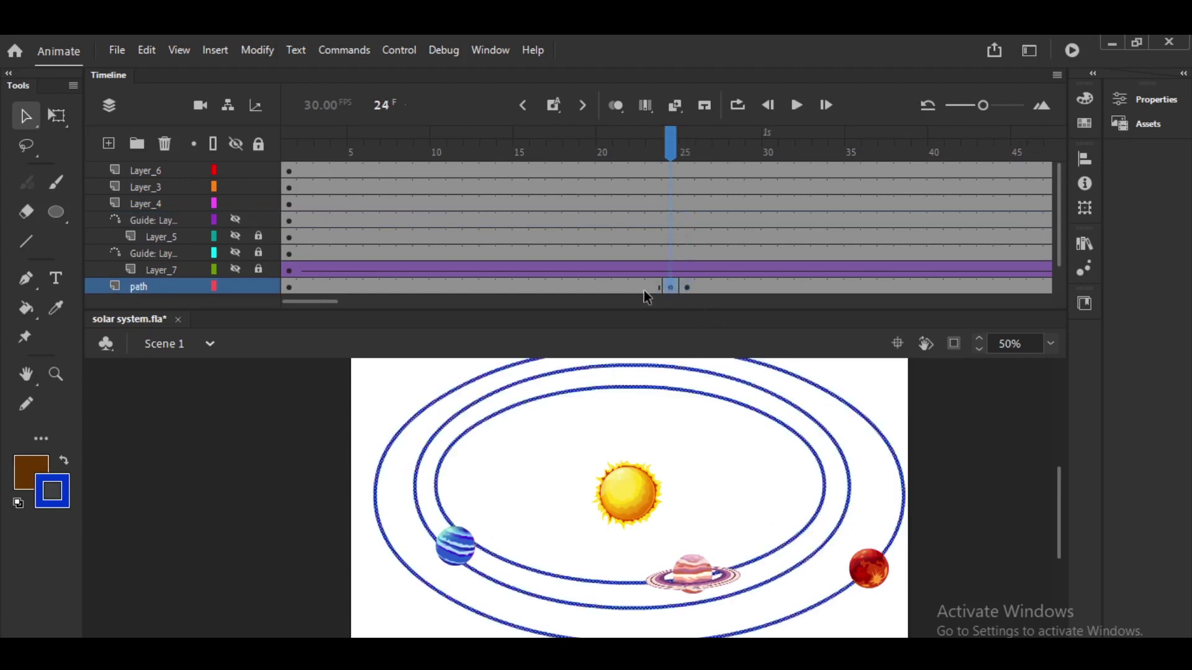
left_click(643, 289)
left_click(670, 287)
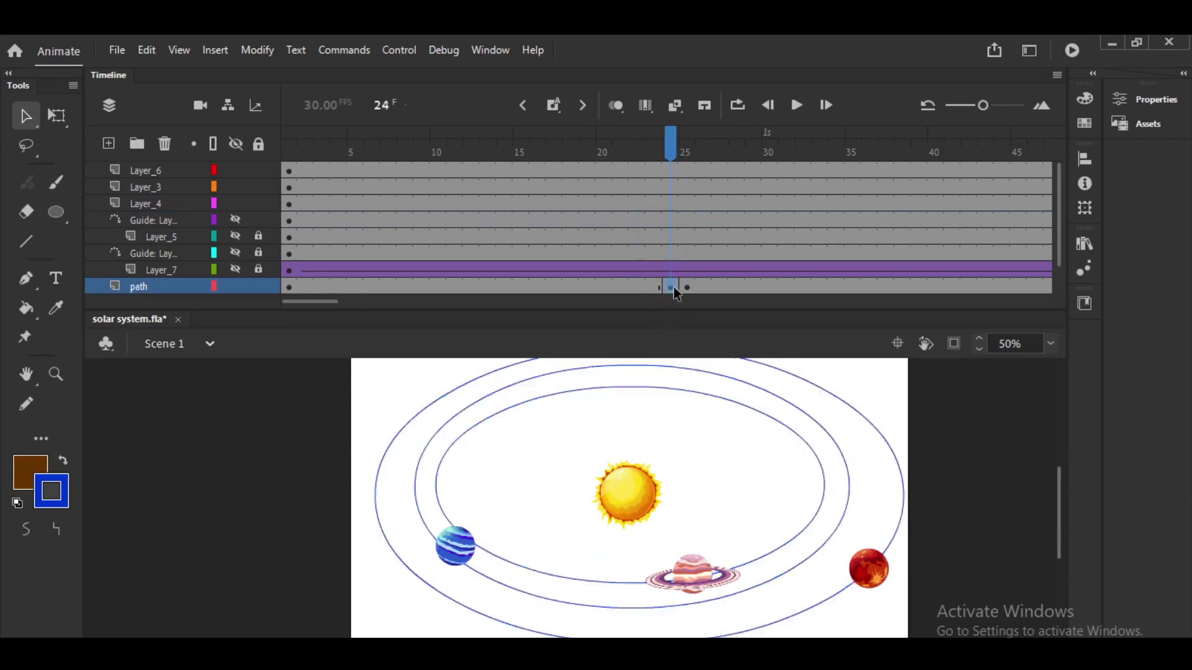
left_click(586, 447)
left_click(686, 287)
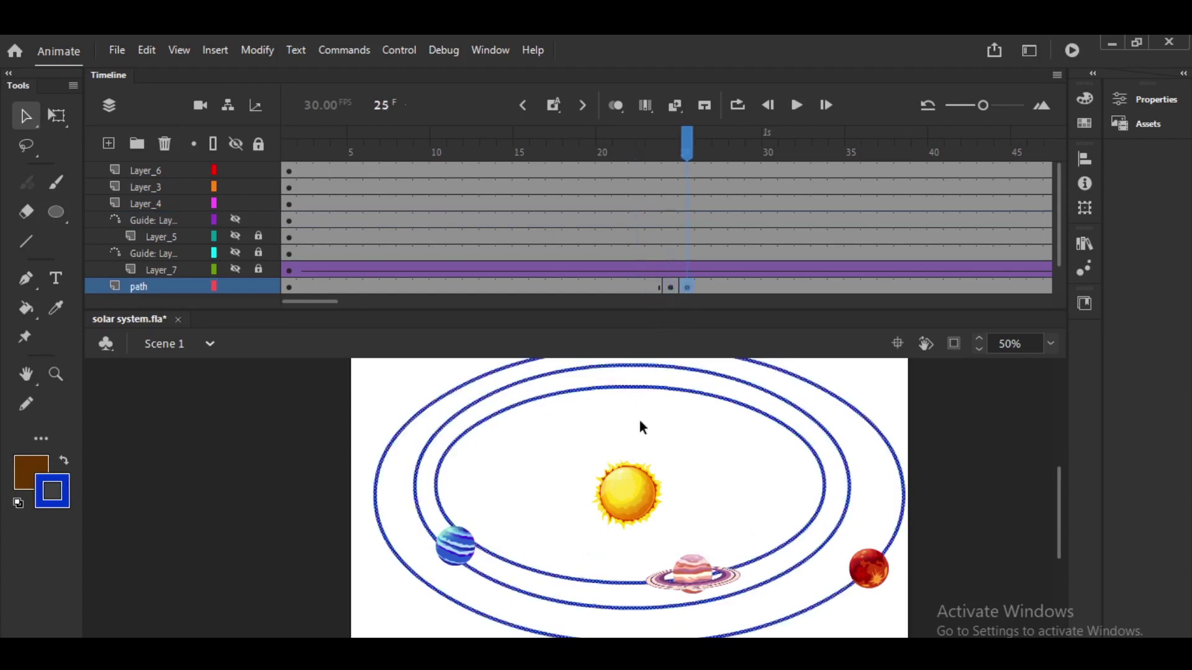
left_click(655, 288)
left_click(593, 415)
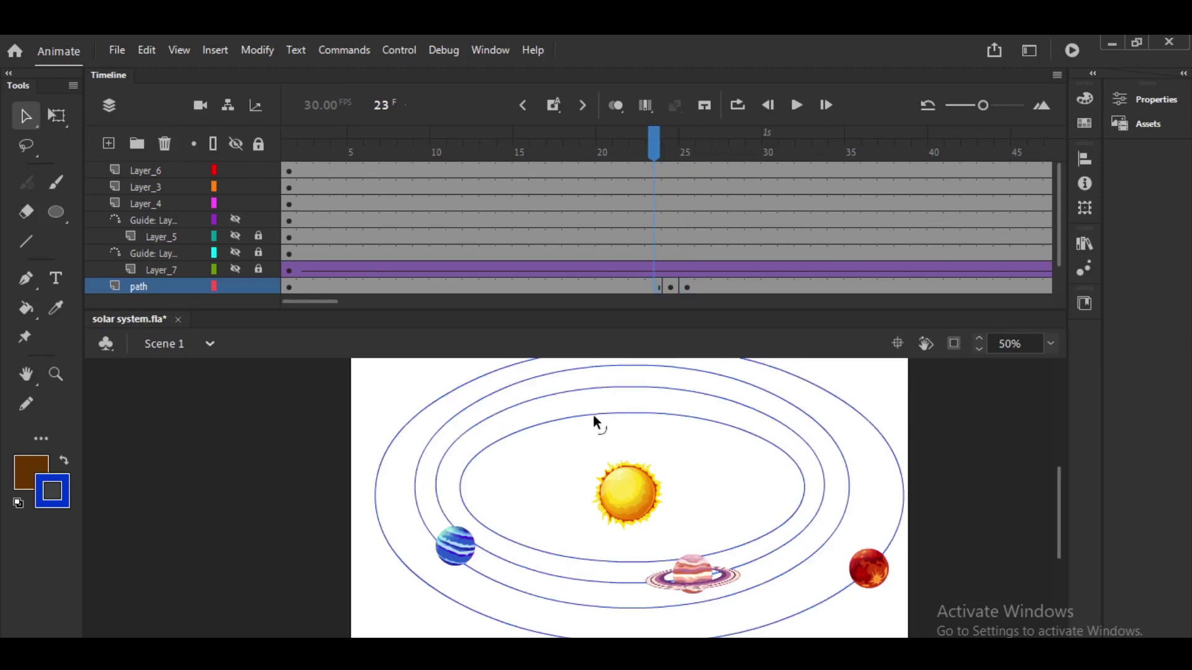
Delete the innermost ellipse from the path layer at frame 1.
left_click(291, 287)
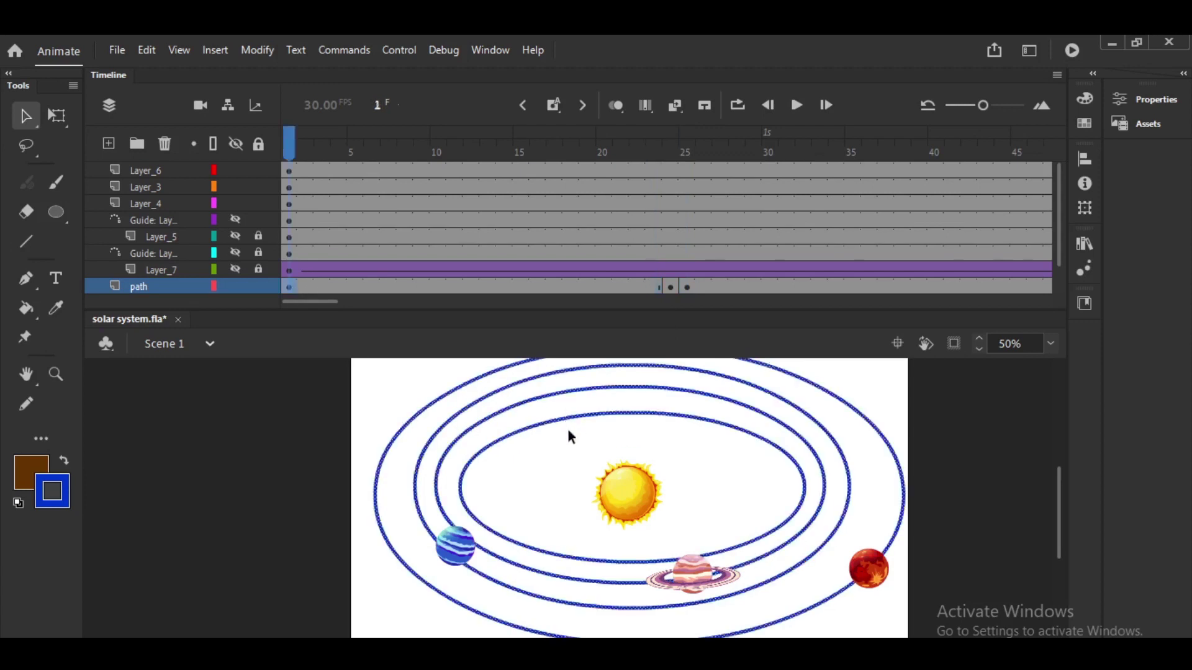
left_click(569, 428)
left_click(572, 415)
key("Delete")
Show Layer_5 and its guide again and make sure both are unlocked.
left_click_drag(427, 163, 265, 204)
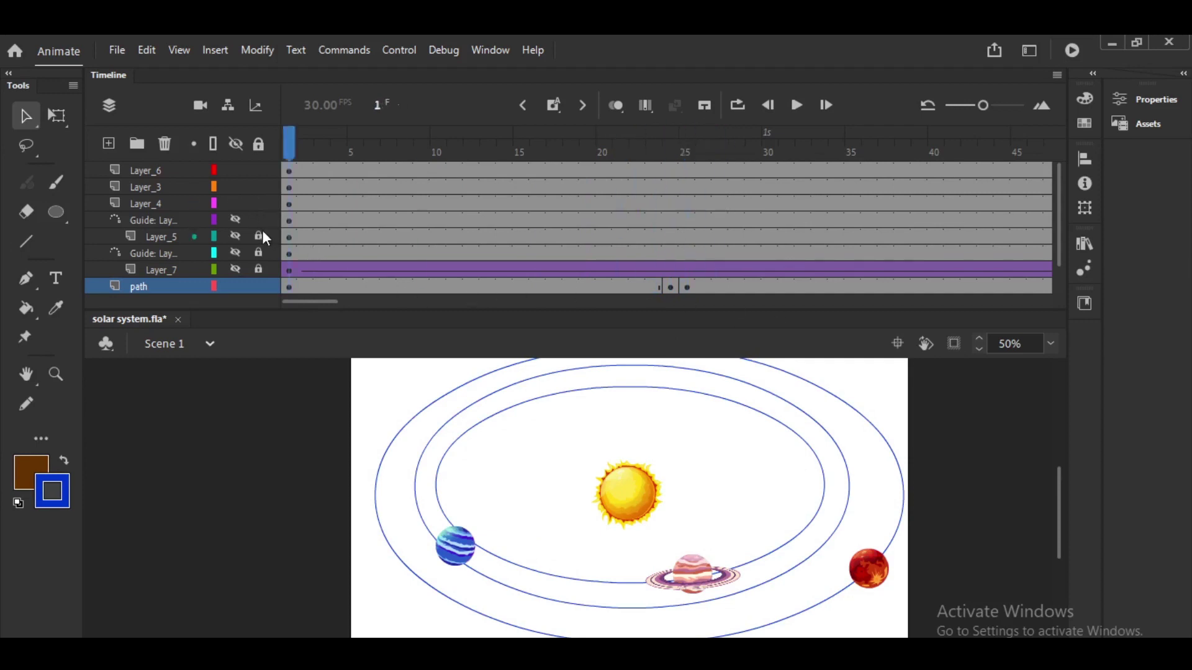
left_click(236, 236)
left_click(236, 218)
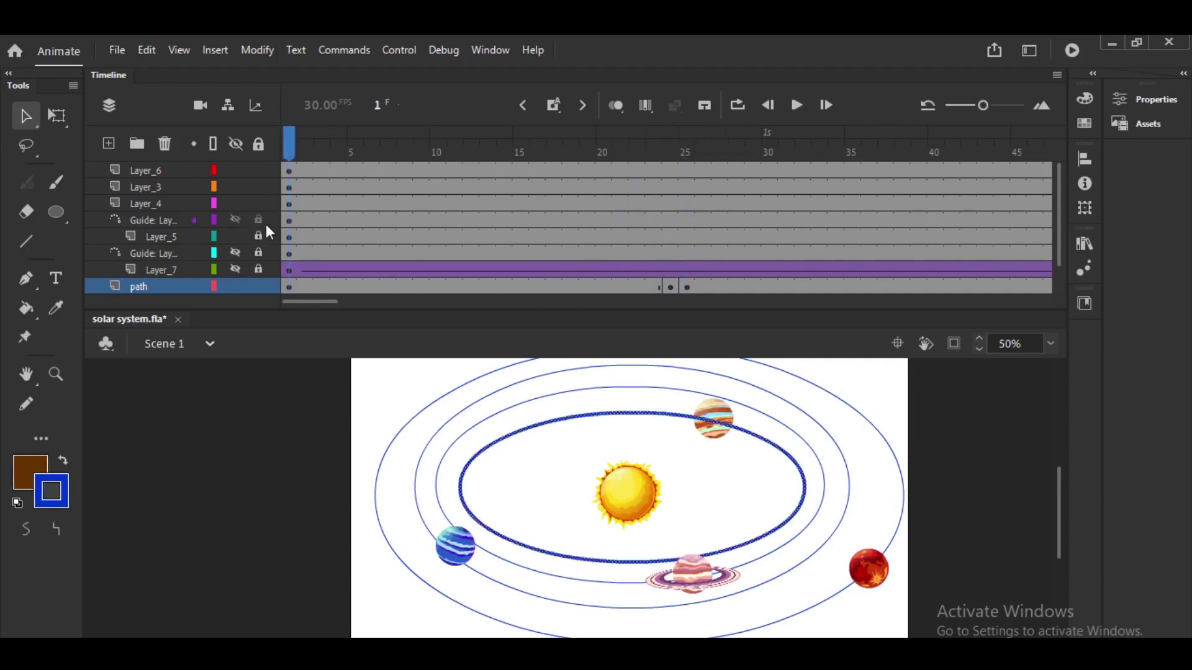
left_click(258, 220)
left_click(258, 236)
Create a classic tween on Layer_5 and go to its first frame.
left_click(314, 221)
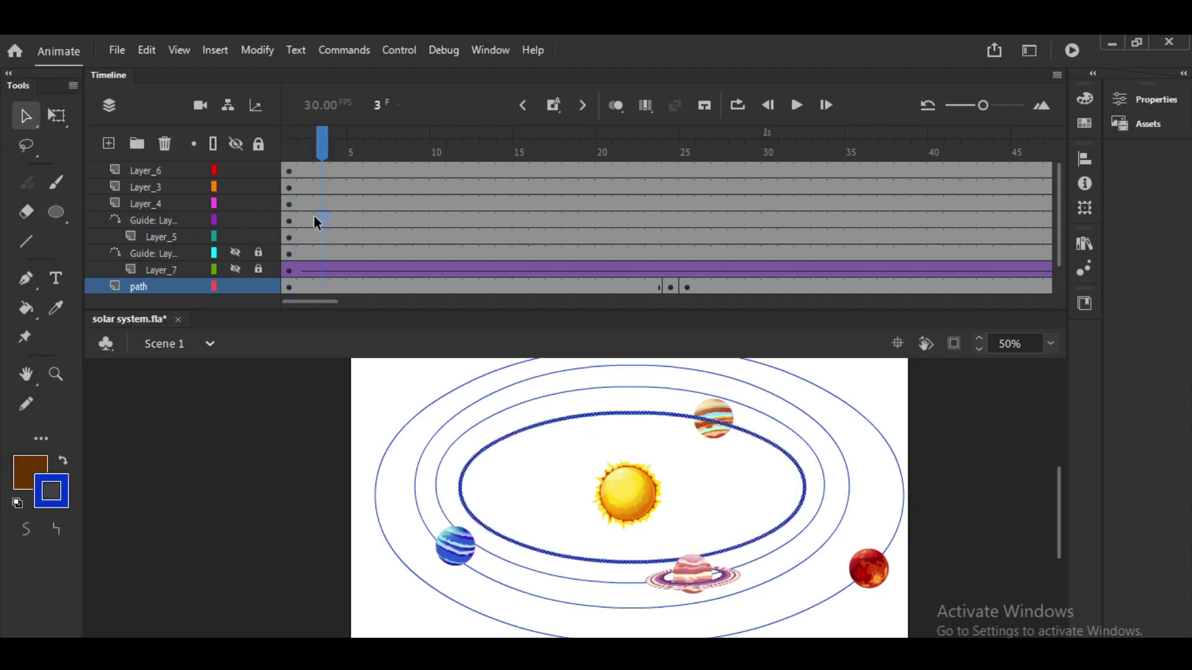
left_click(322, 237)
right_click(323, 235)
left_click(403, 159)
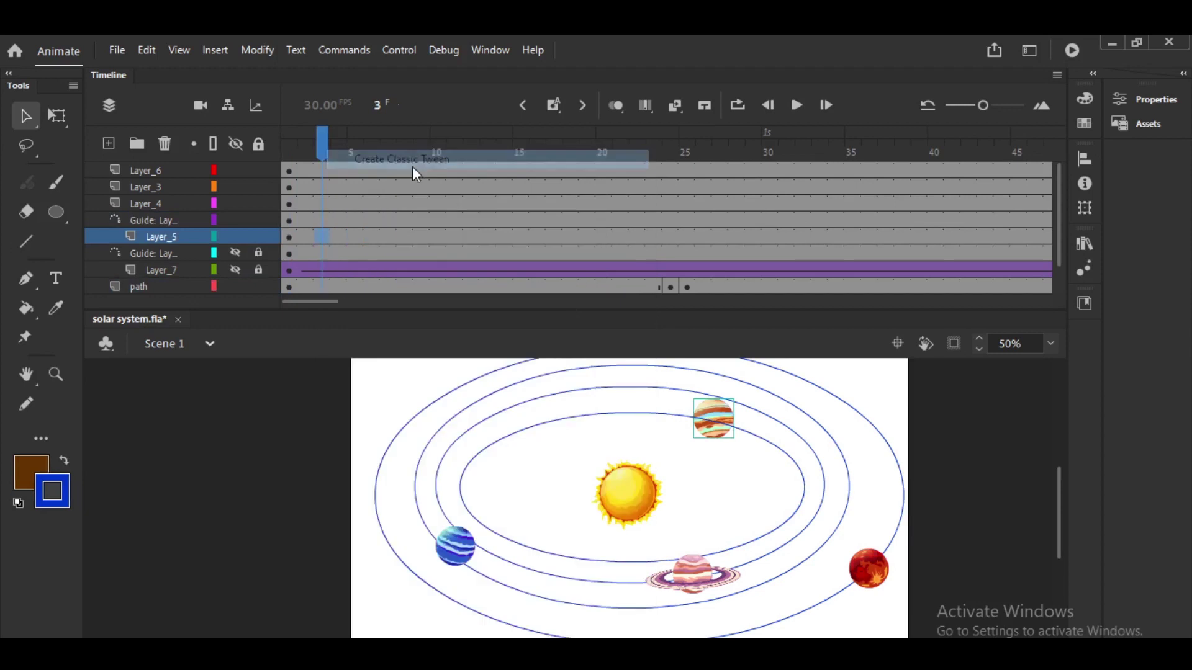
left_click(290, 236)
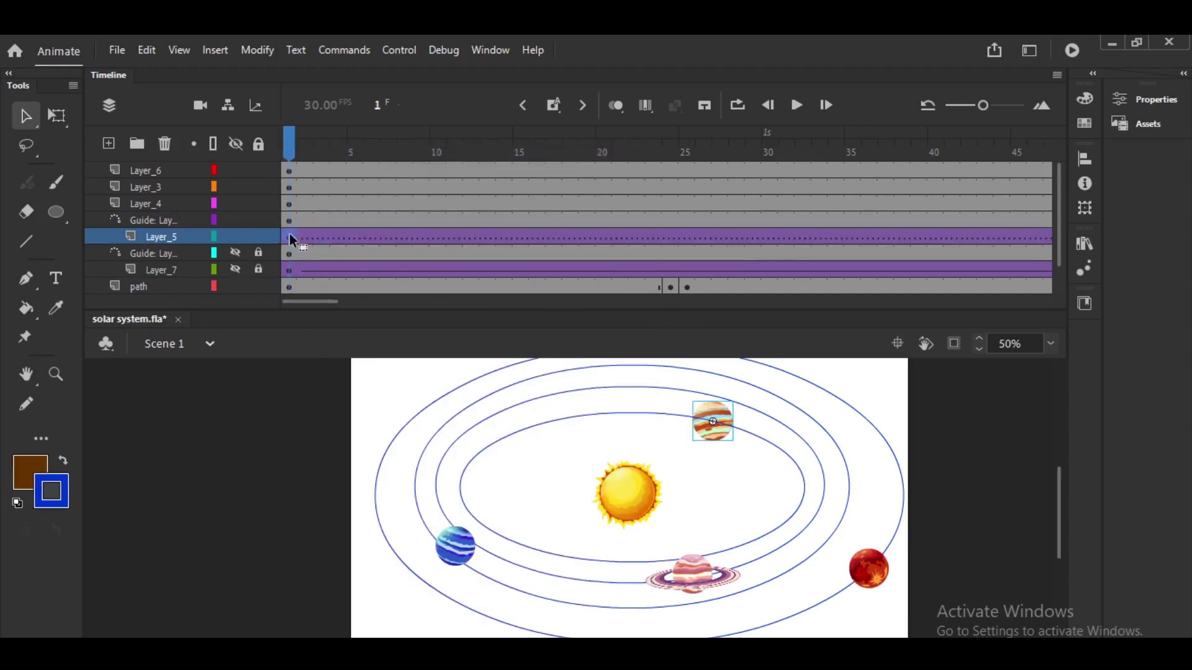
left_click(423, 220)
left_click_drag(663, 426, 675, 408)
key("Delete")
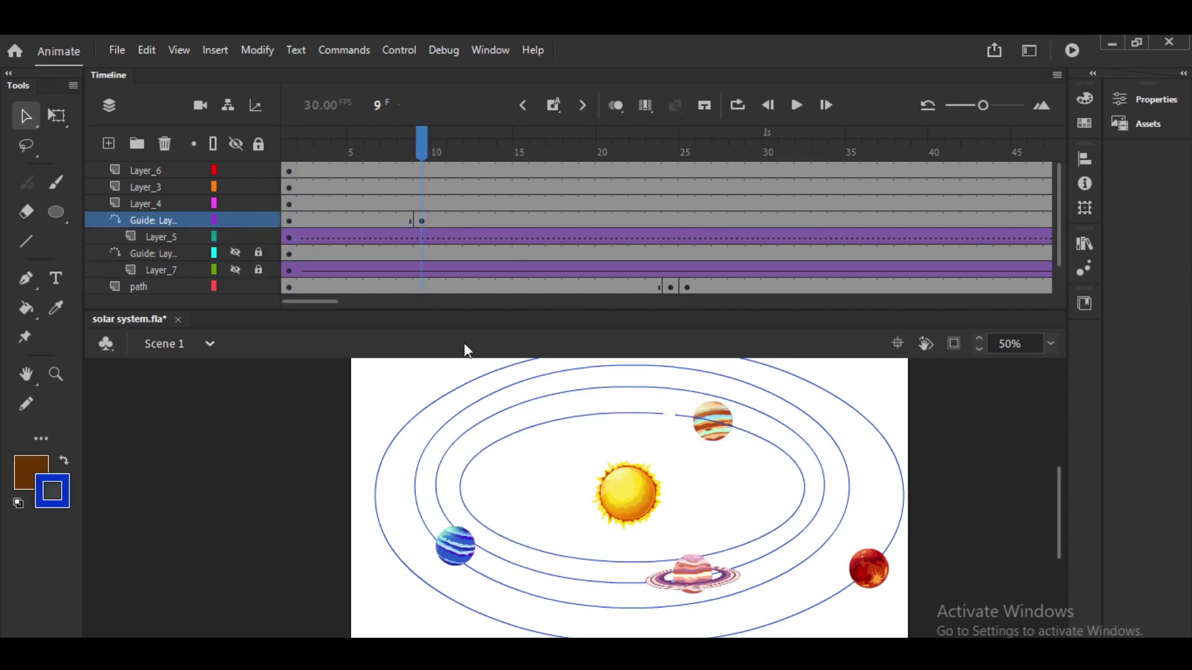
left_click(291, 238)
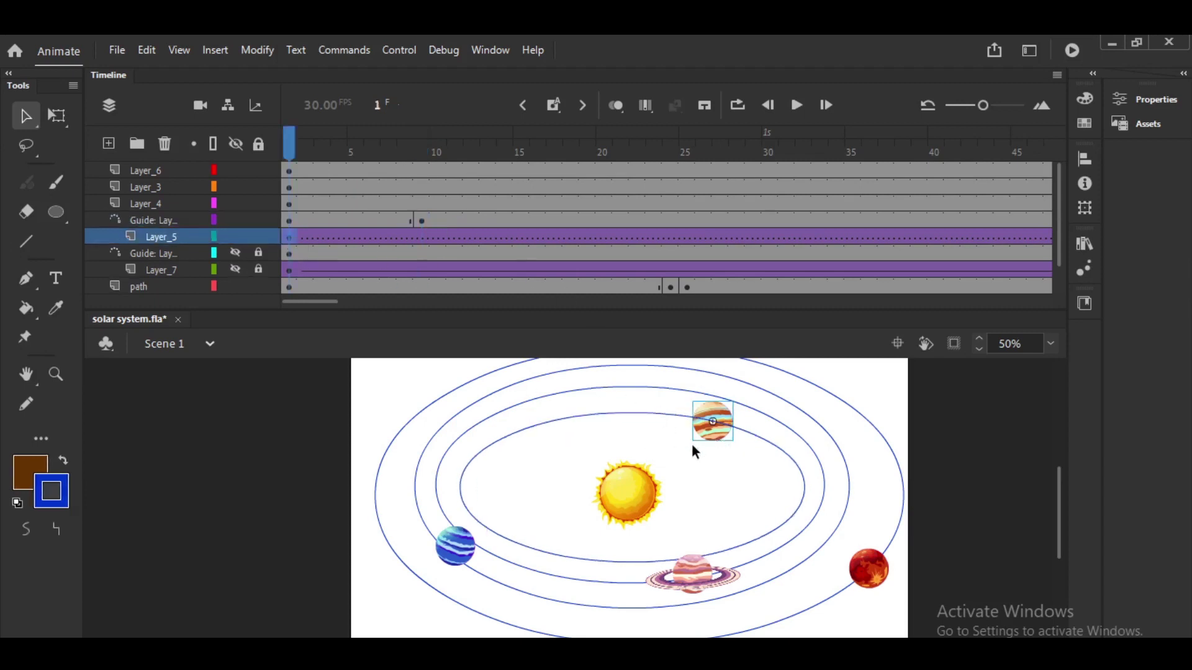
key("ctrl+z")
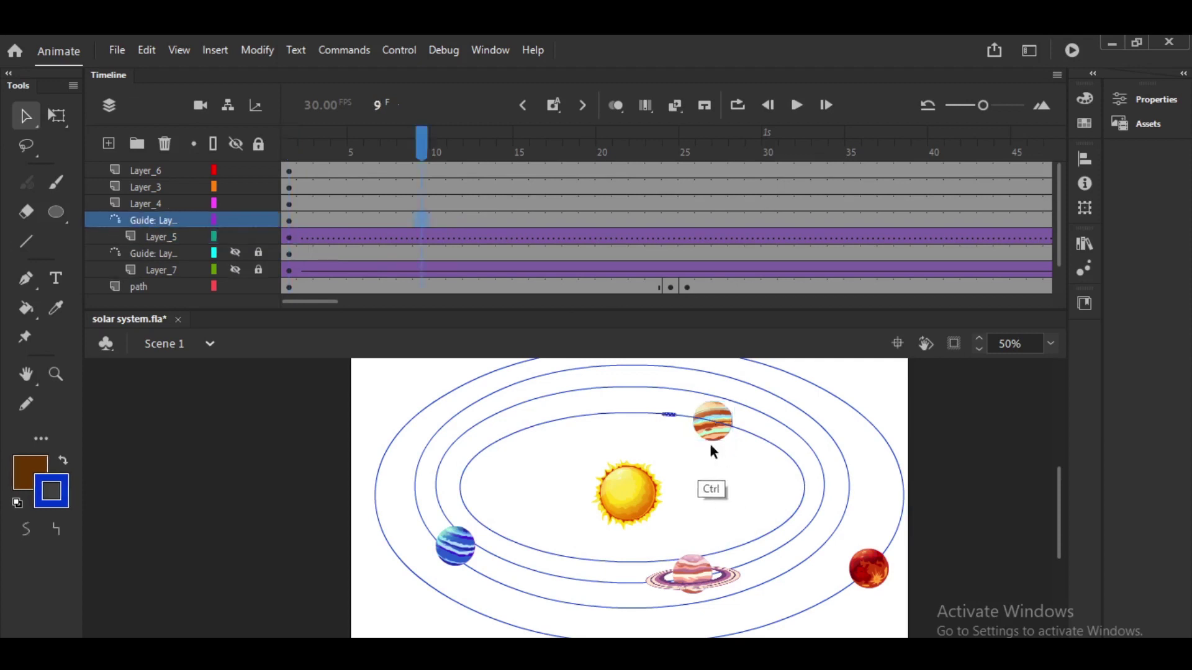
Cut a small gap near the top of Layer_5's guide ellipse at frame 1 and snap the striped planet onto the path just right of it.
left_click(288, 221)
left_click(670, 420)
left_click(667, 414)
key("Delete")
left_click(289, 237)
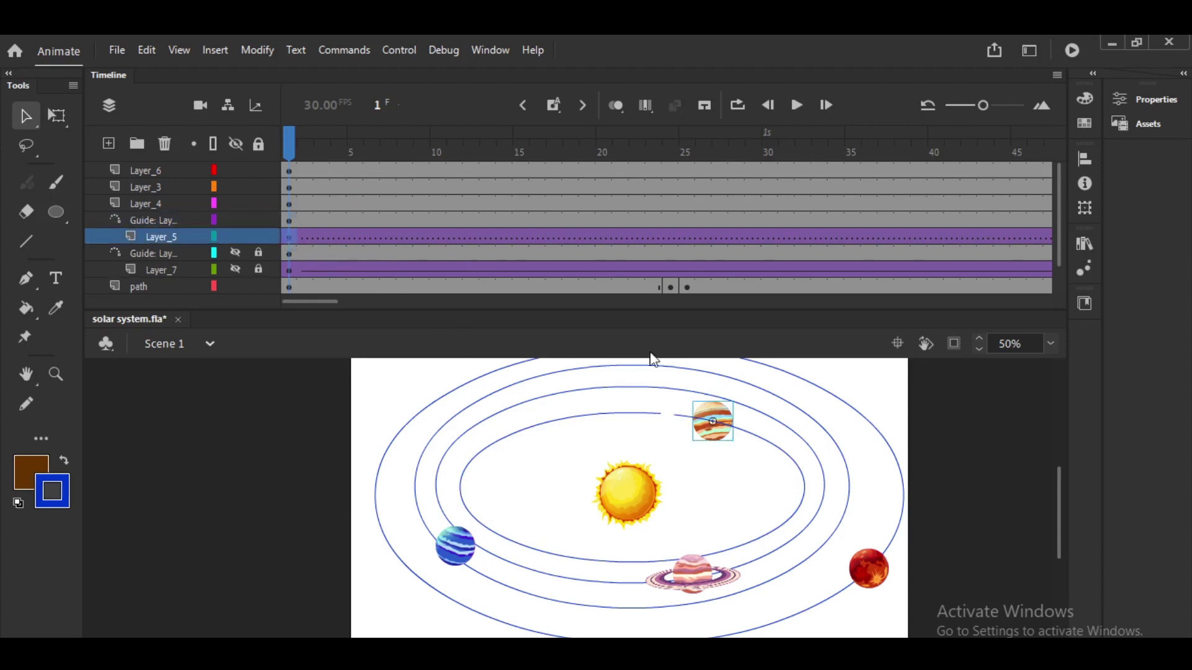
left_click_drag(720, 435, 712, 430)
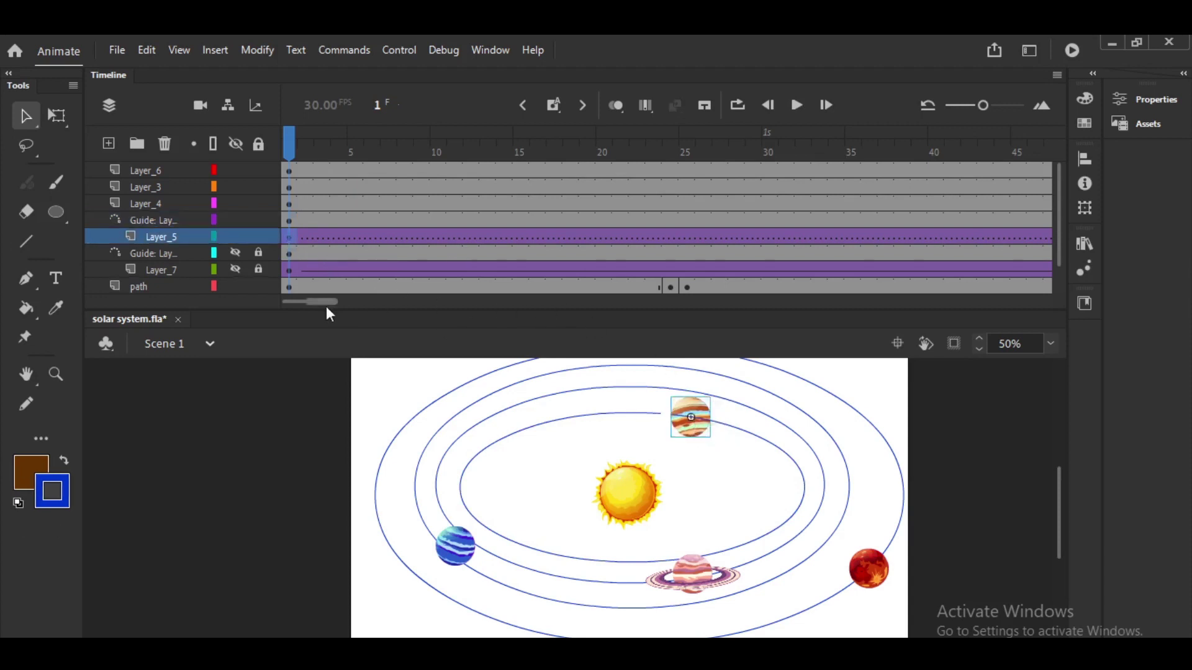
Add a keyframe at frame 90 of Layer_5 and snap the striped planet onto the guide path left of the gap.
scroll(321, 302, "right", 8)
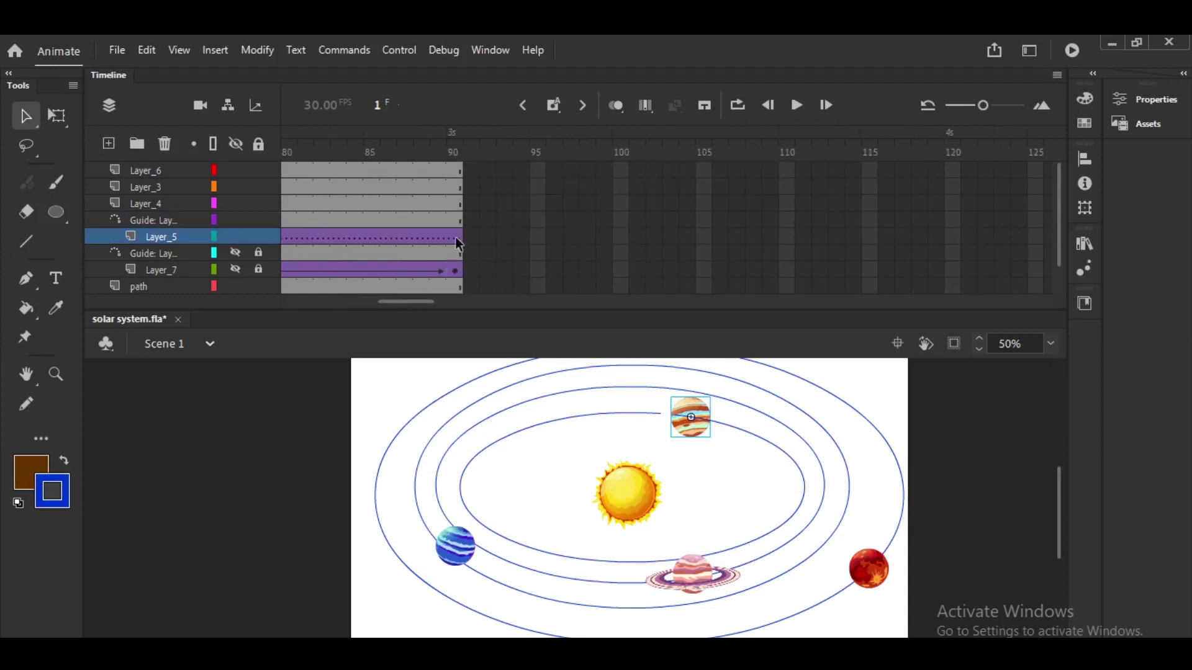
left_click(457, 239)
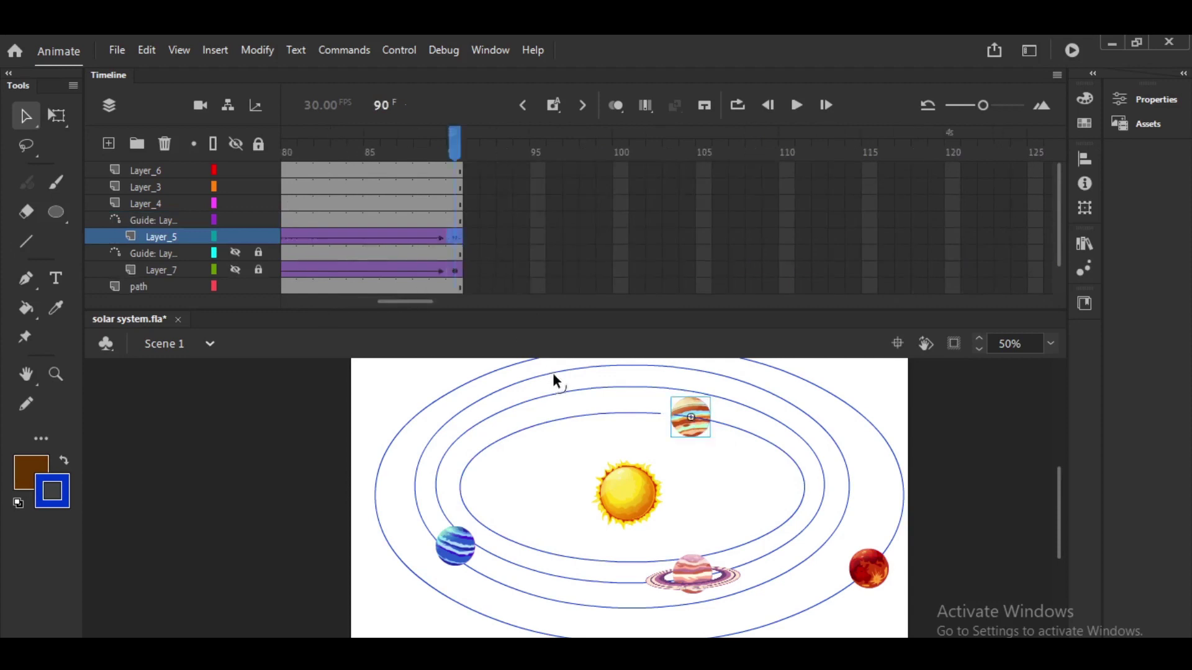
left_click_drag(697, 431, 627, 428)
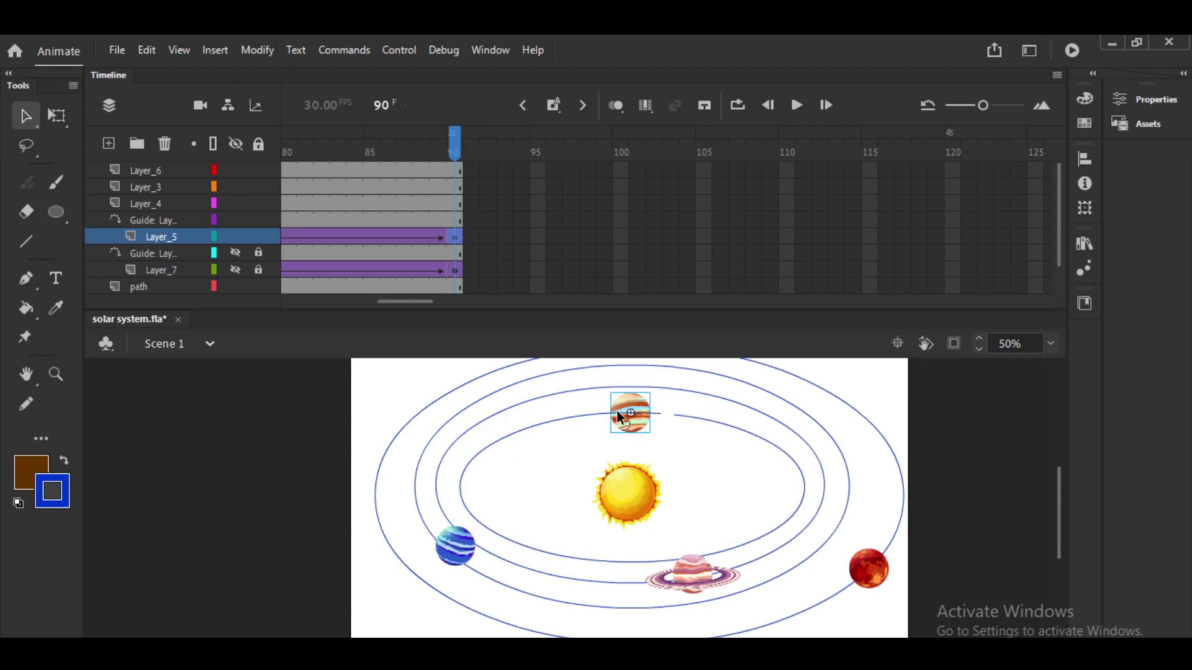
Test the movie to check the striped planet's orbit, close the preview and return to frame 1.
key("ctrl+Return")
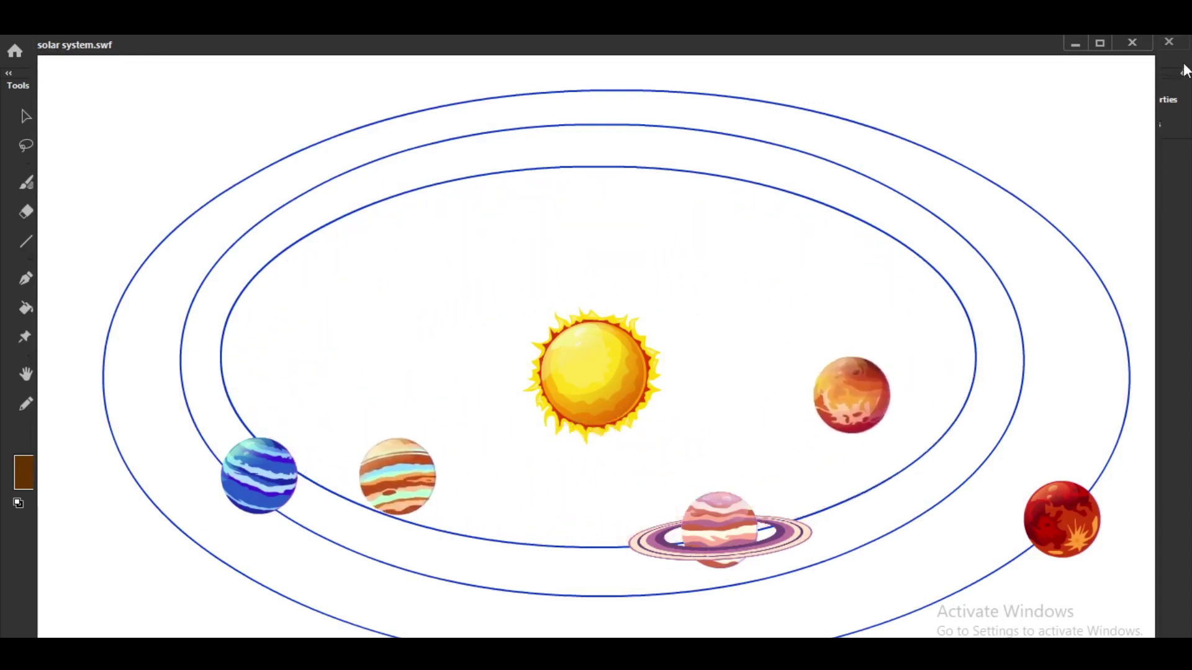
left_click(1071, 38)
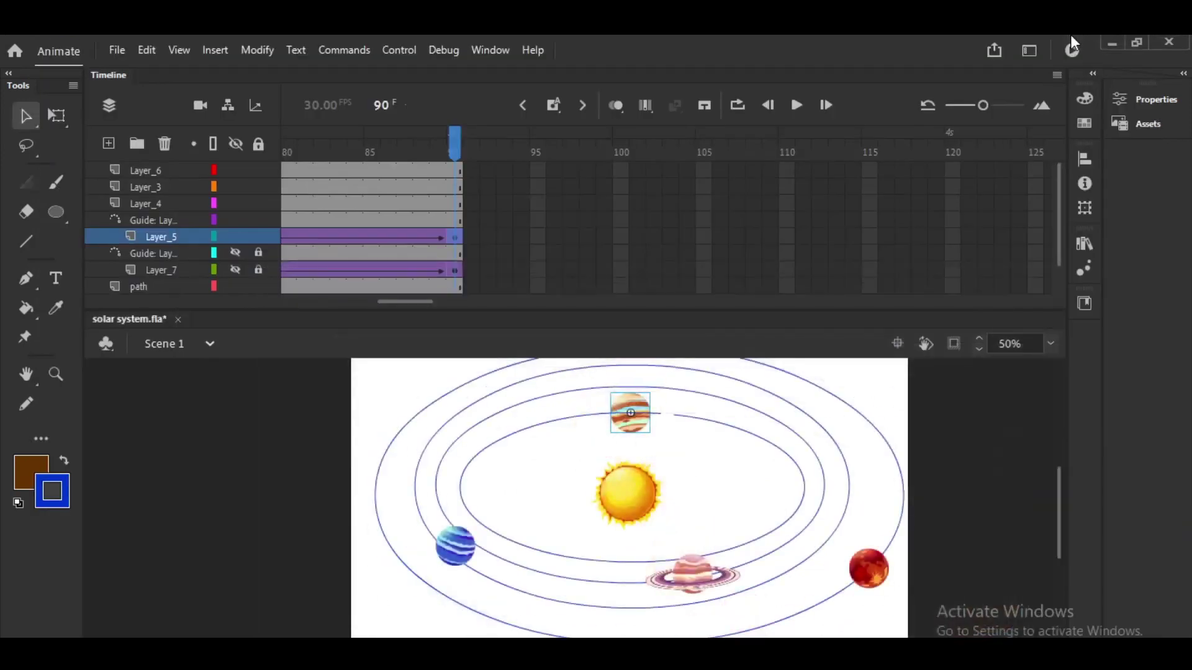
scroll(407, 302, "left", 5)
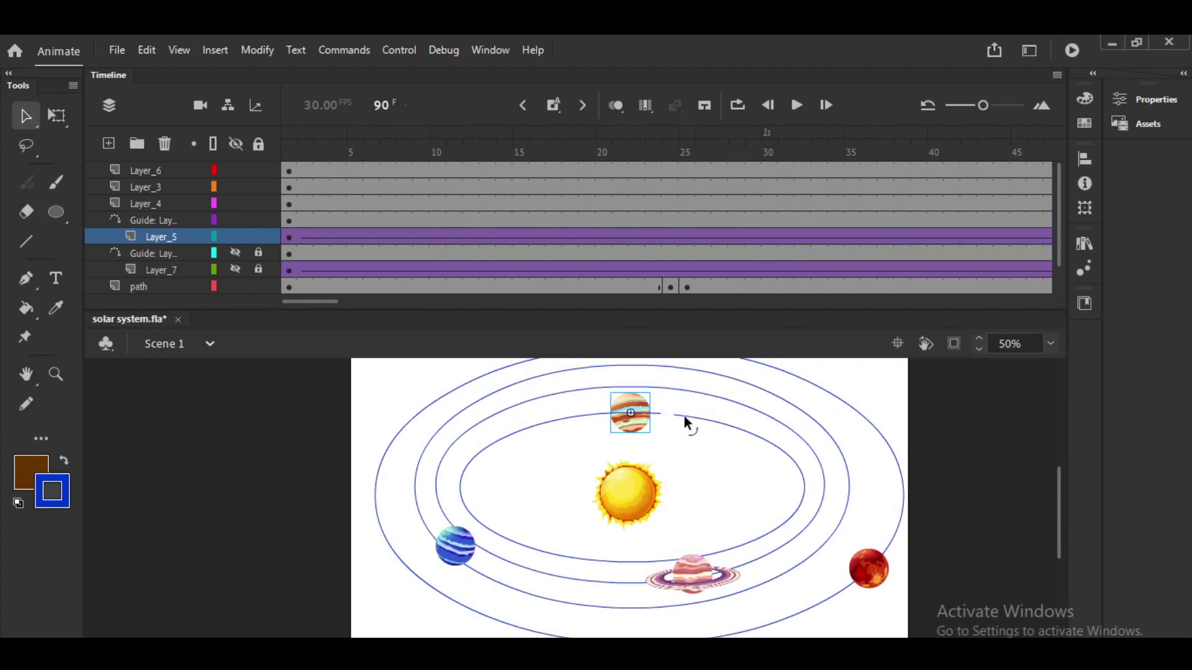
key("Home")
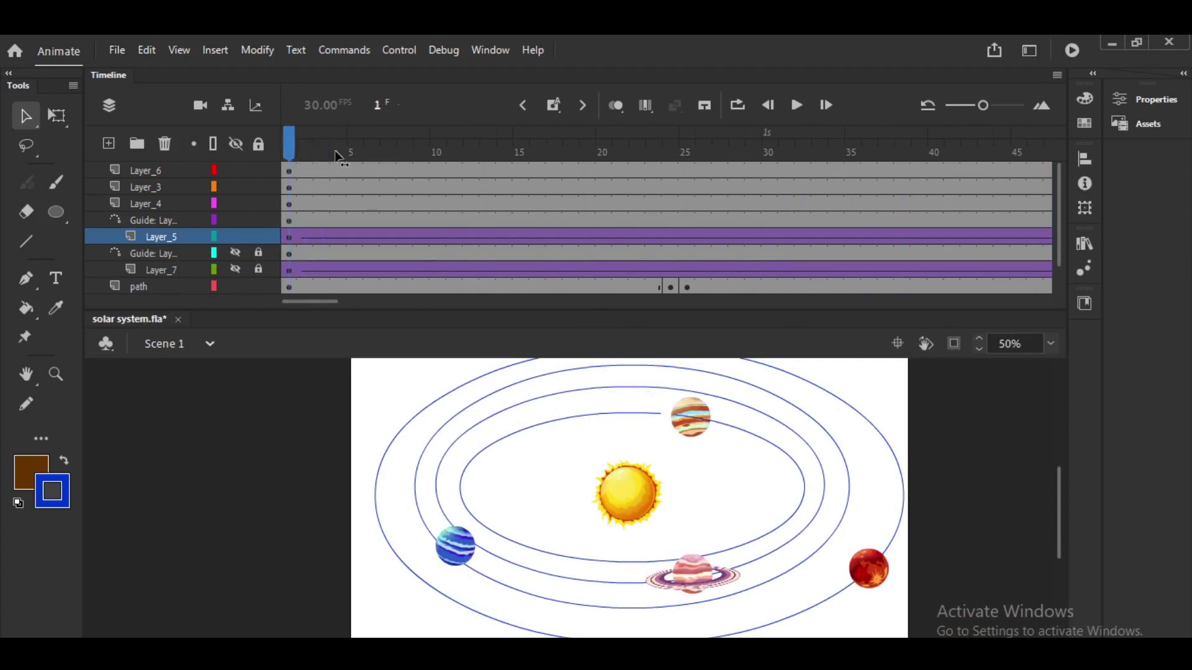
Lock and hide Layer_5 together with its guide layer.
left_click(259, 234)
left_click(240, 222)
left_click(288, 204)
left_click(524, 507)
Move the ringed planet's layer, Layer_3, below Layer_4 so it sits directly above Layer_5's guide layer.
left_click(702, 583)
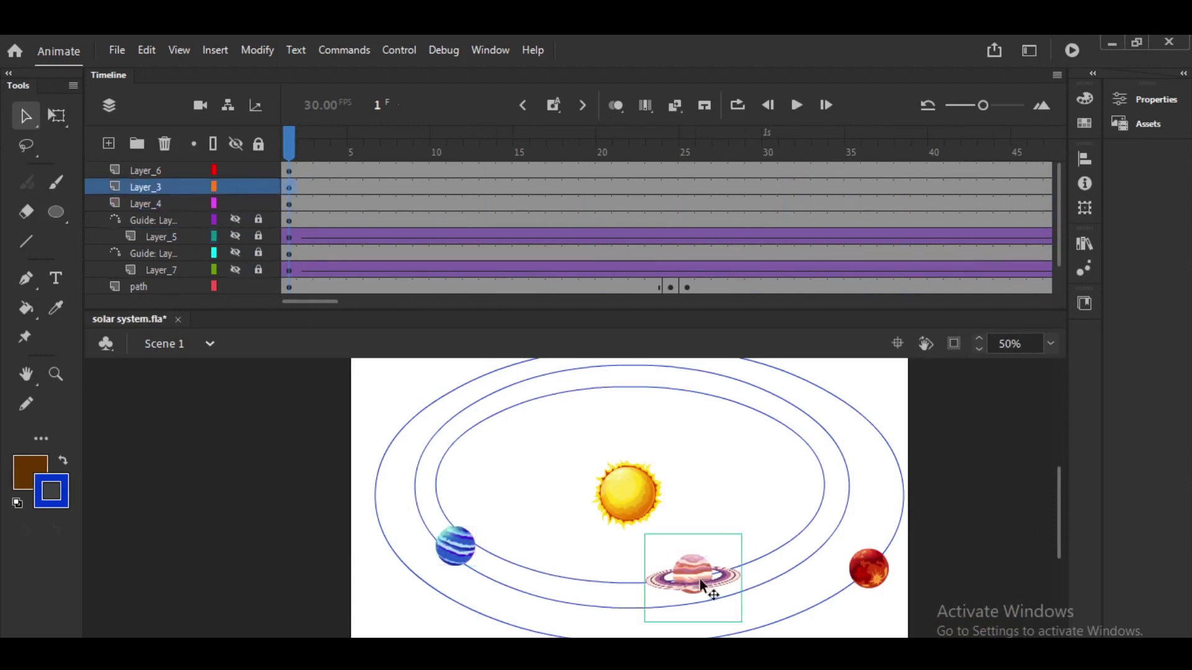
left_click(171, 203)
left_click_drag(160, 211, 166, 180)
left_click(696, 565)
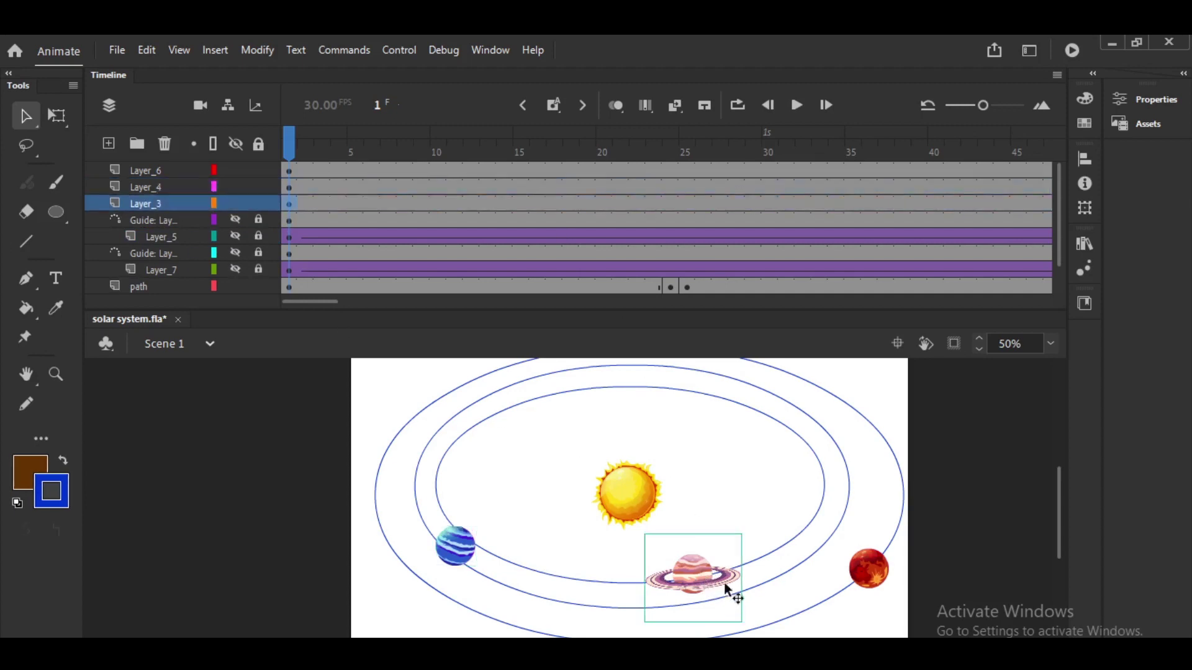
Add a classic motion guide to Layer_3 and go to the guide layer's first frame.
right_click(177, 203)
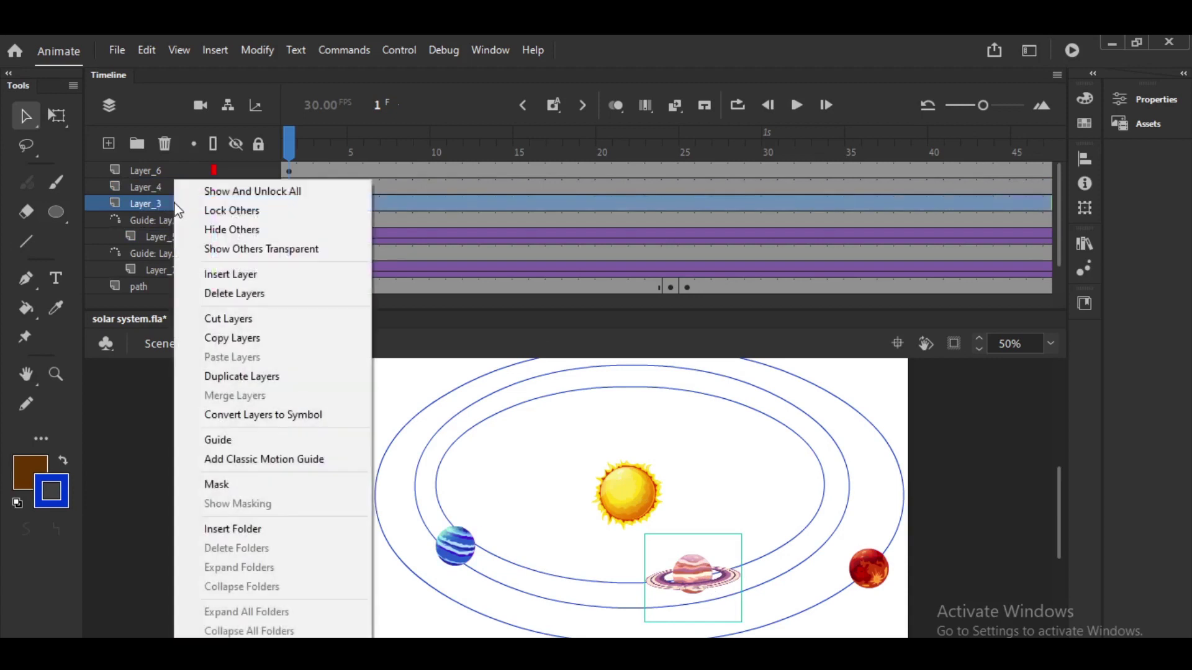
left_click(247, 459)
left_click(287, 202)
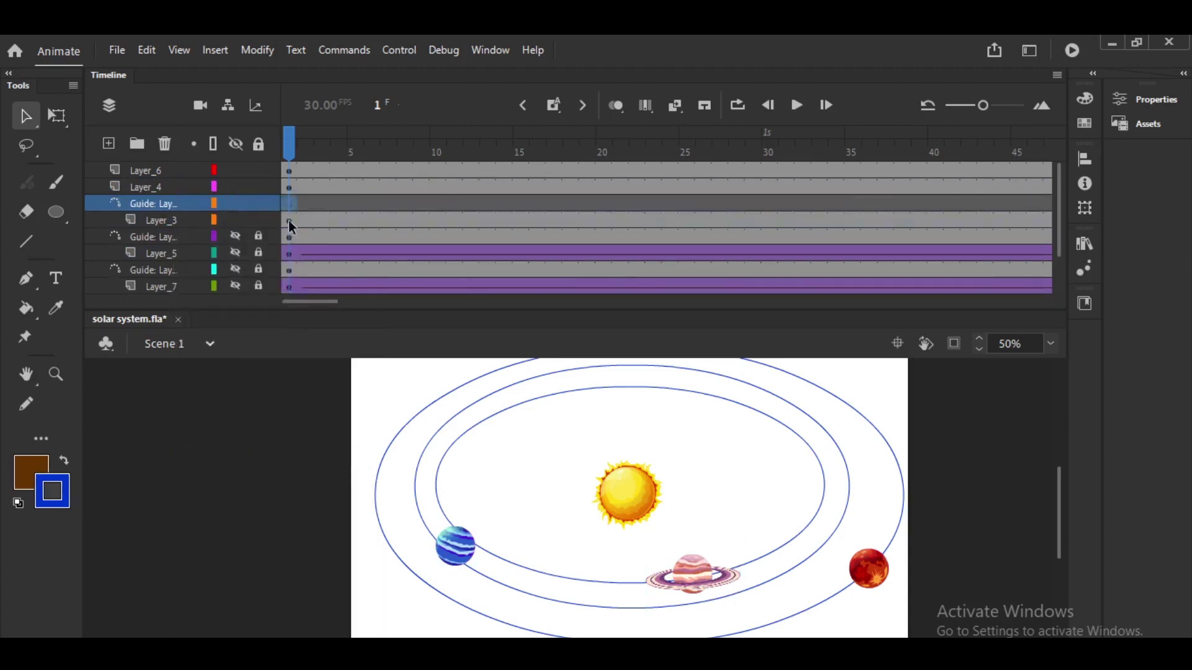
Cut the innermost remaining ellipse from the path layer and paste it in place at frame 1 of Layer_3's guide layer.
left_click(475, 428)
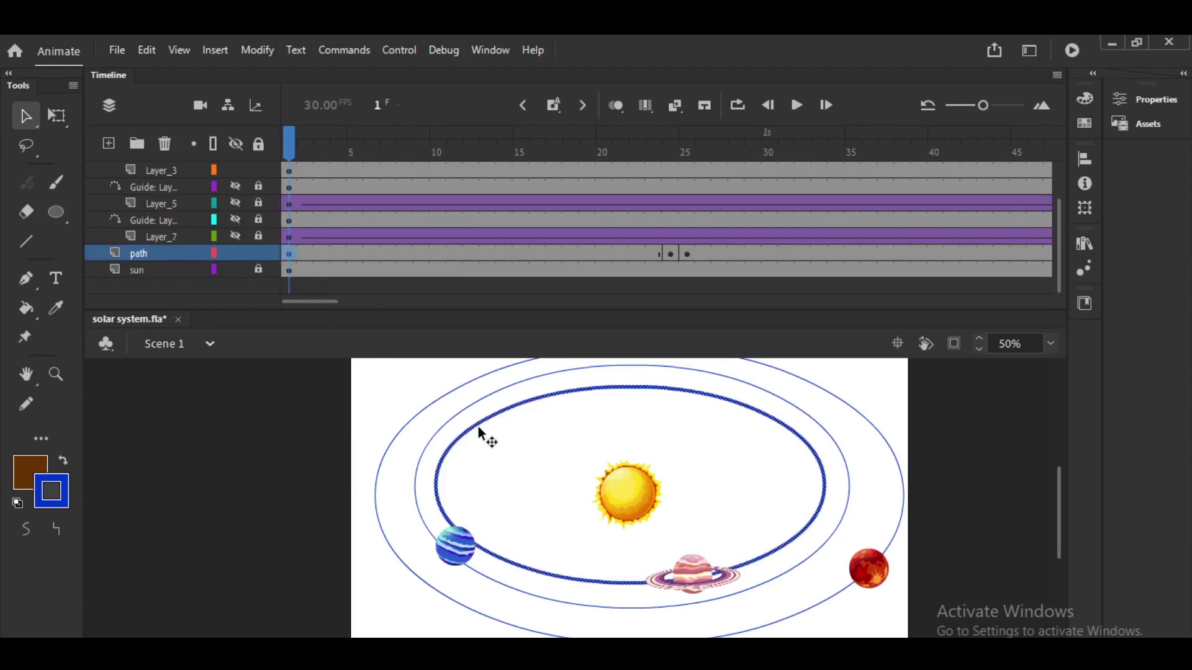
key("ctrl+x")
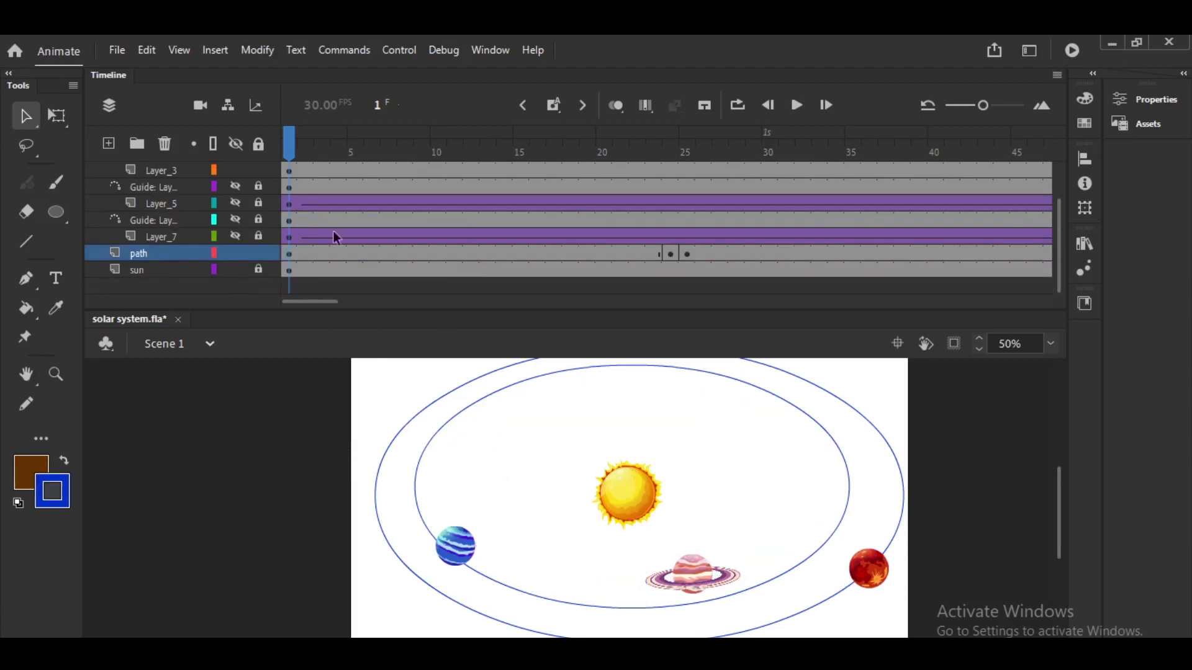
left_click(286, 187)
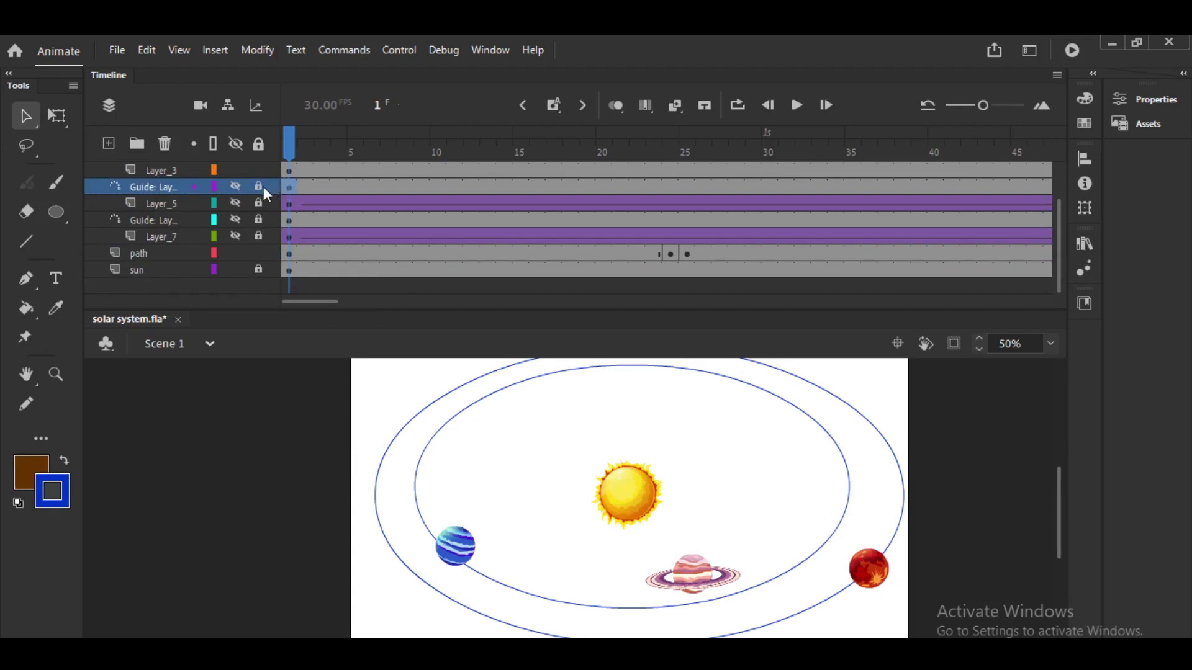
scroll(293, 176, "up", 1)
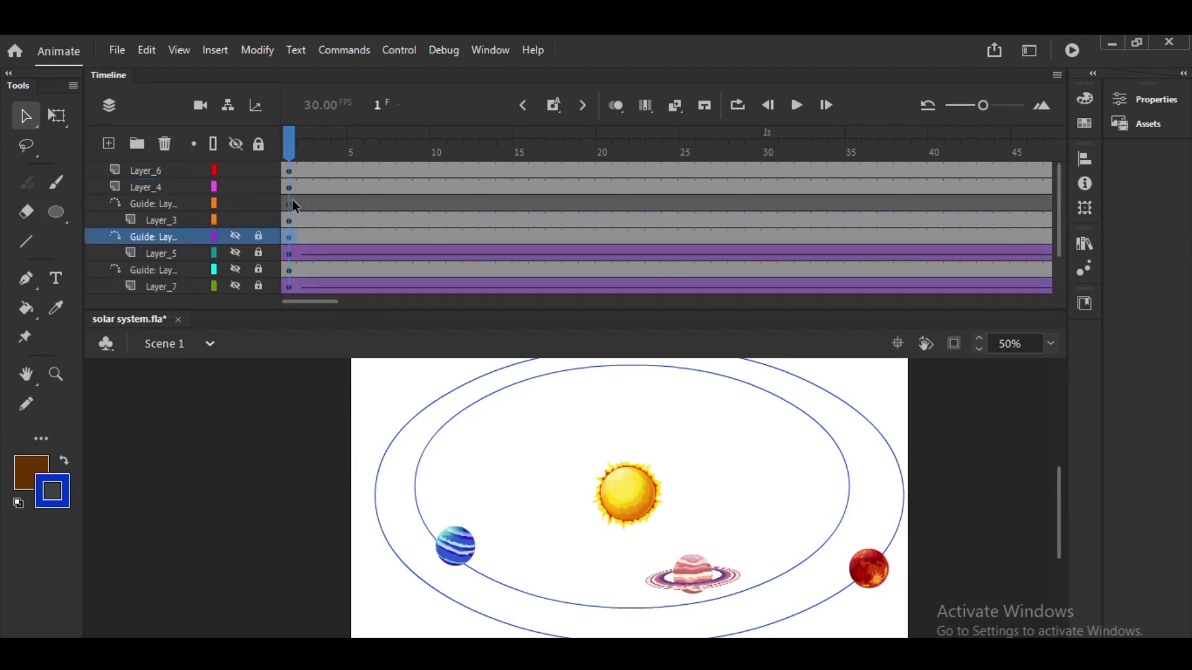
left_click(288, 204)
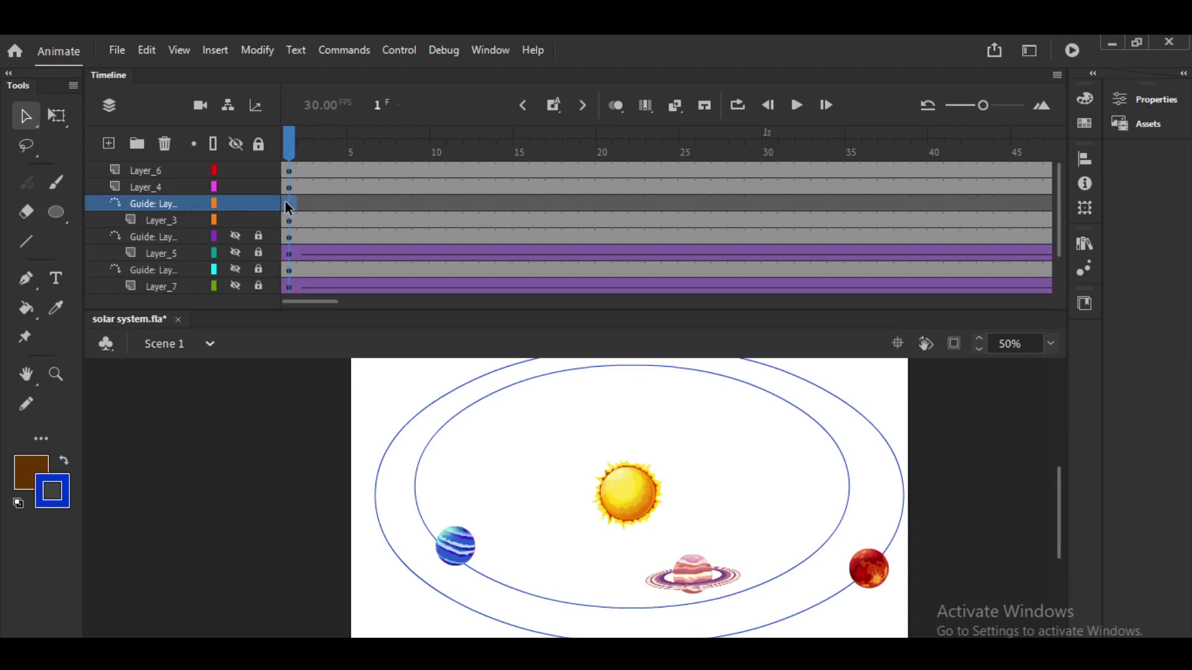
left_click(286, 204)
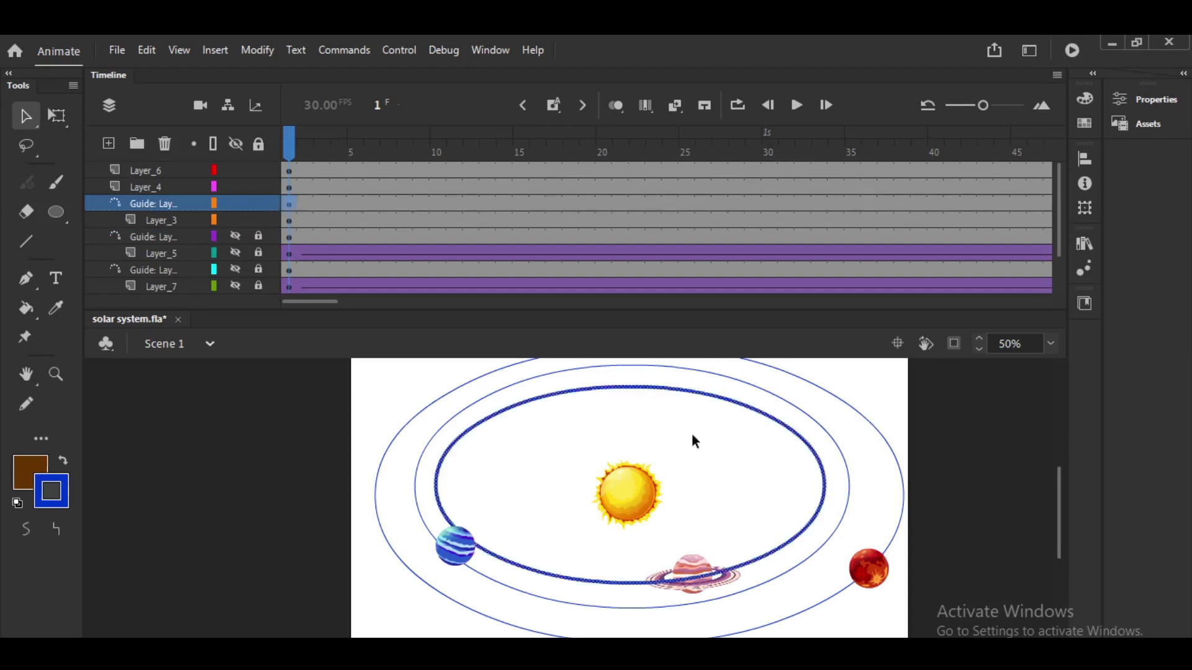
Cut a small gap near the bottom of Layer_3's guide ellipse, just left of the ringed planet.
left_click(650, 529)
left_click(621, 583)
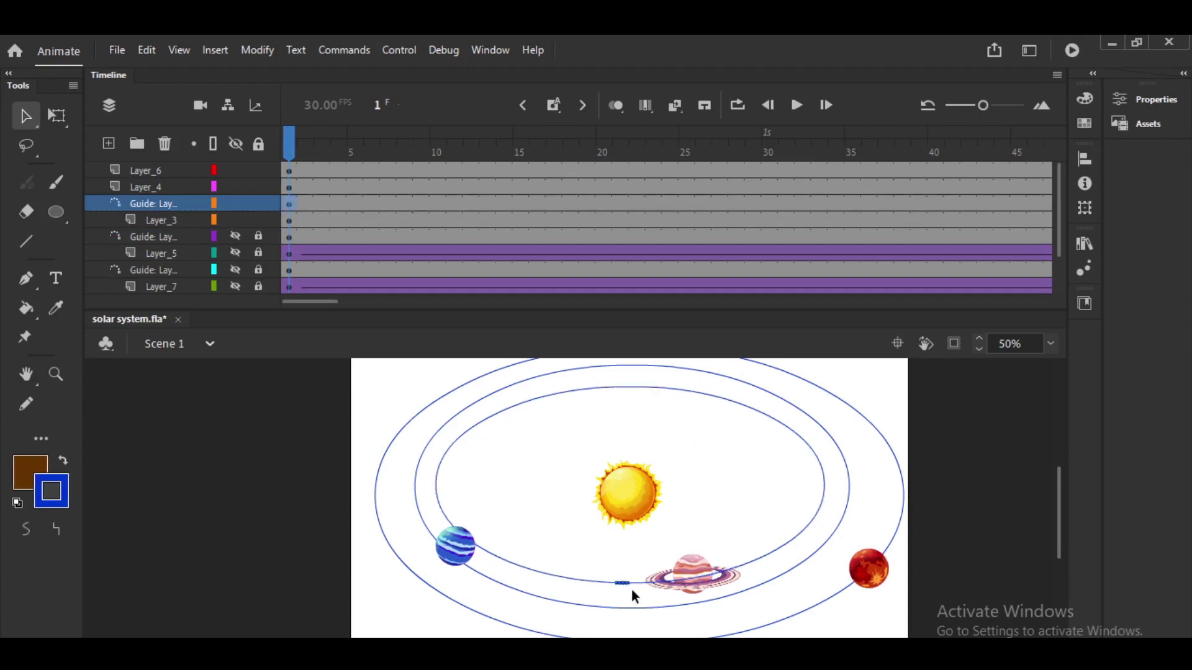
key("Delete")
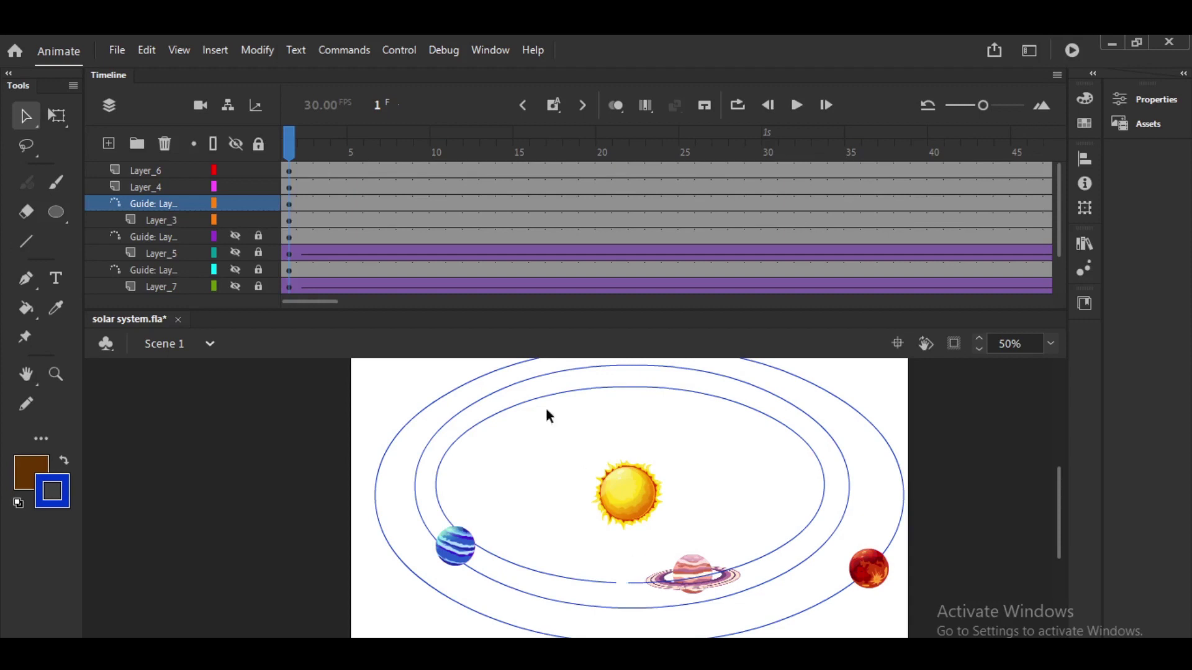
Create a classic tween on Layer_3 and snap the ringed planet at frame 1 onto the guide path just right of the gap.
left_click(308, 221)
right_click(304, 219)
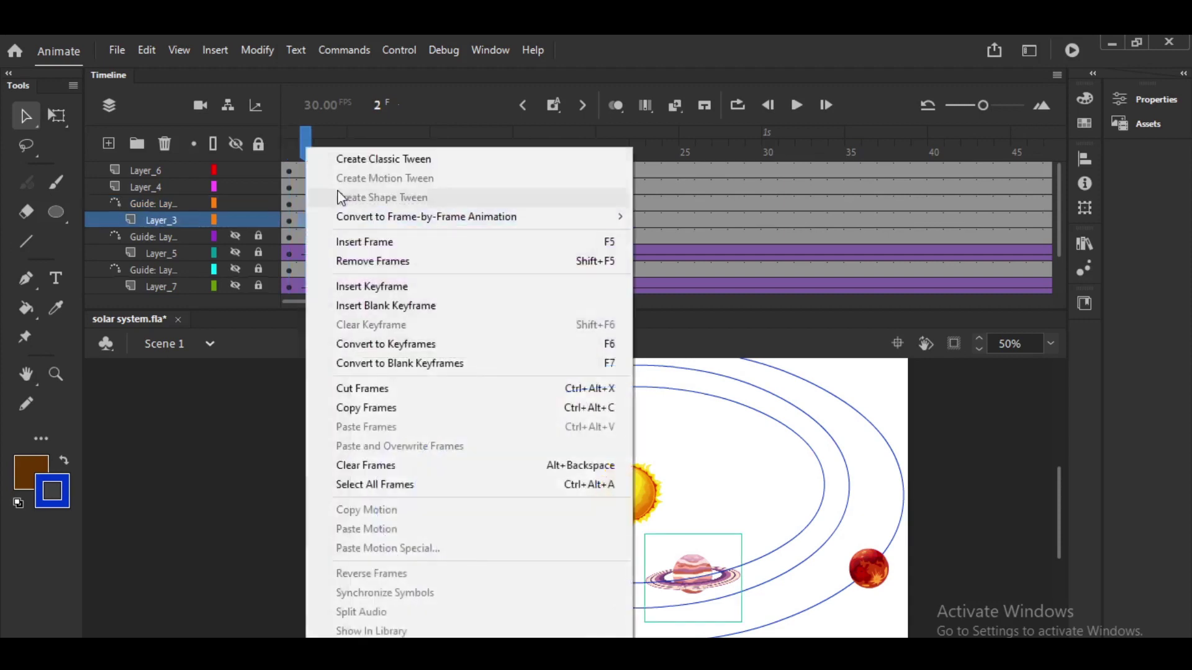
left_click(365, 158)
left_click(289, 219)
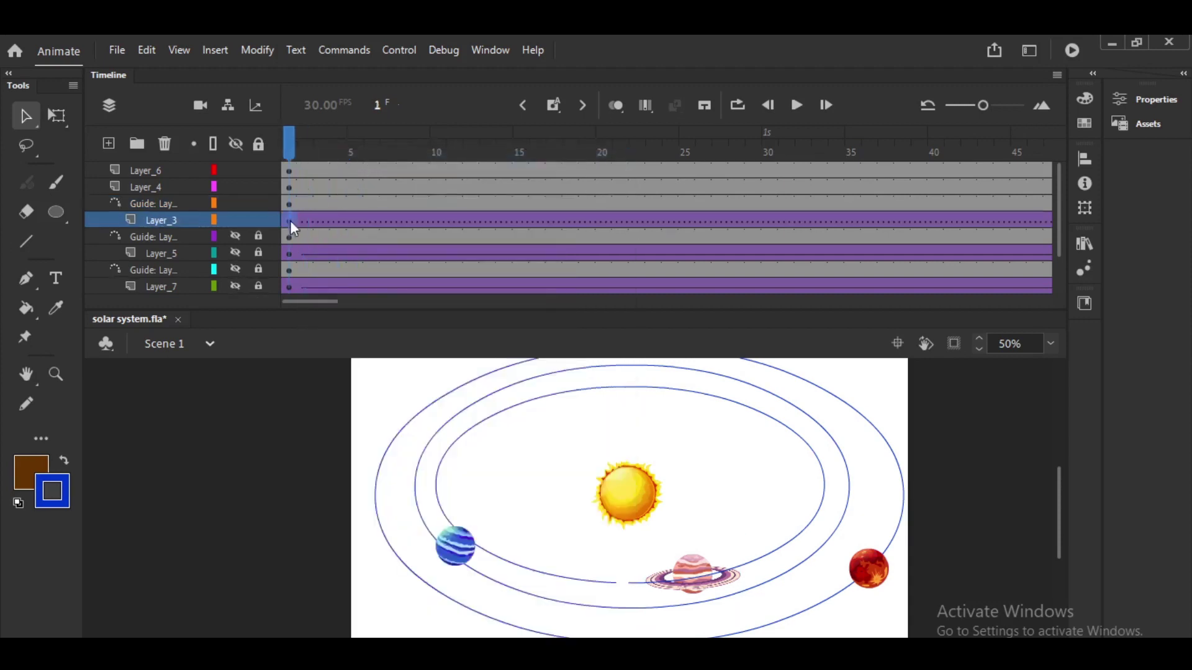
left_click_drag(700, 595, 665, 599)
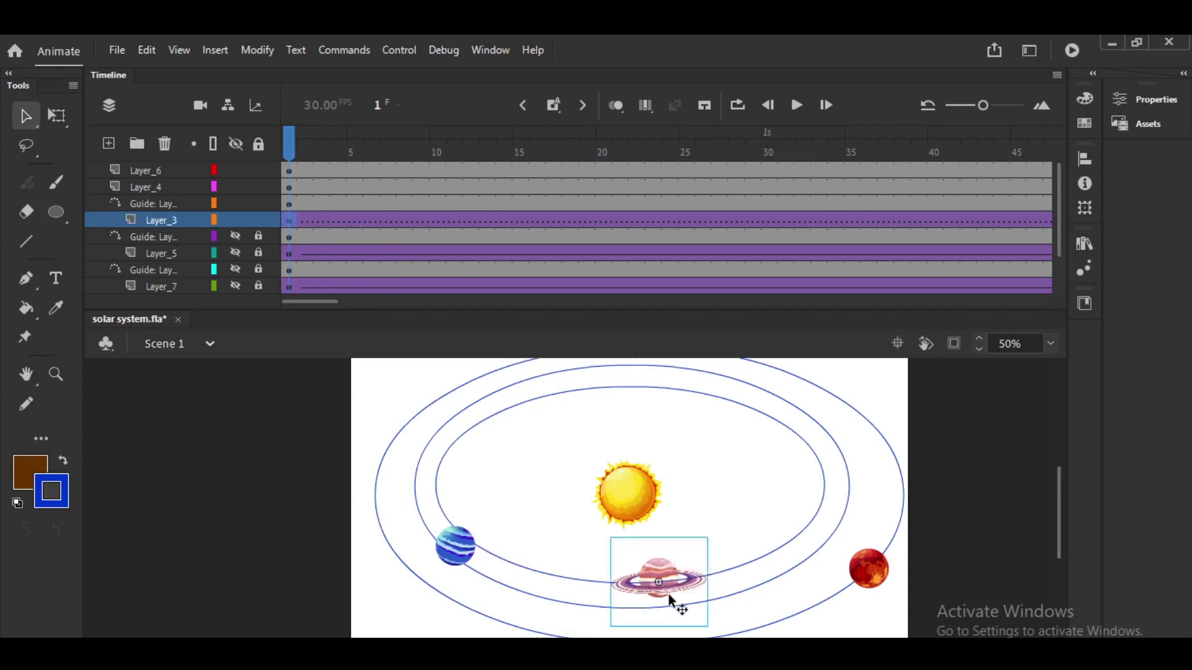
Add a keyframe at frame 90 of Layer_3 and snap the ringed planet onto the guide path left of the gap.
scroll(322, 302, "right", 10)
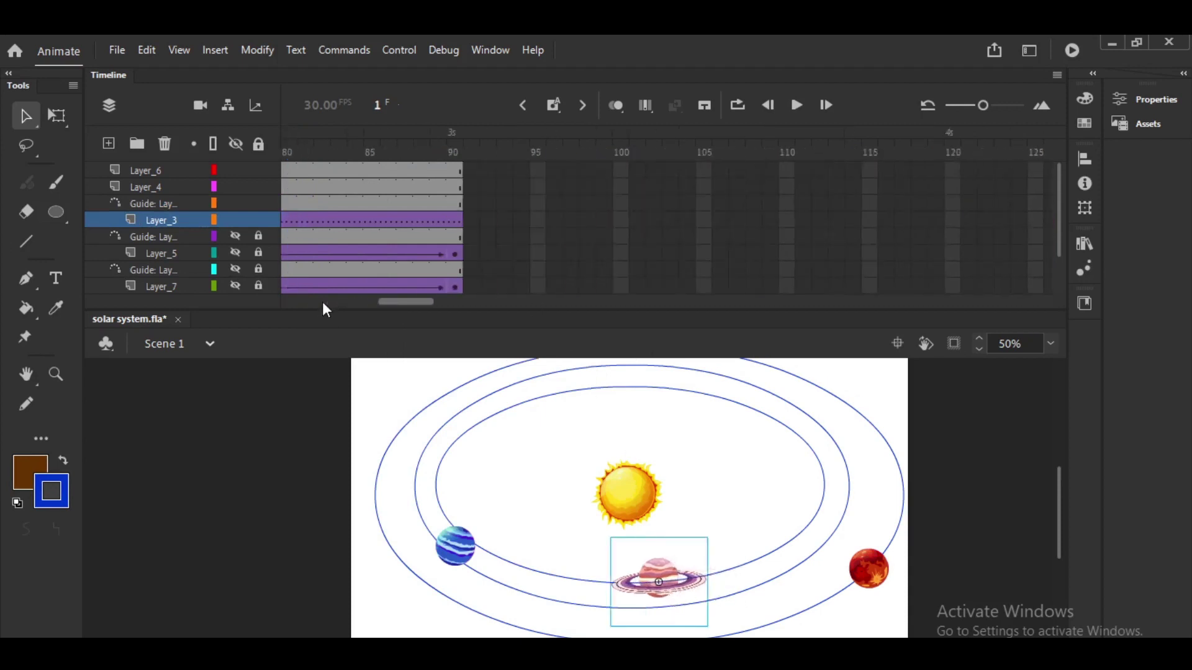
left_click(464, 251)
left_click(659, 566)
mouse_move(660, 567)
left_mouse_down()
mouse_move(727, 551)
mouse_move(719, 562)
mouse_move(797, 515)
mouse_move(788, 447)
mouse_move(691, 412)
mouse_move(710, 412)
mouse_move(560, 420)
mouse_move(571, 397)
mouse_move(515, 421)
mouse_move(512, 412)
mouse_move(469, 477)
mouse_move(531, 552)
mouse_move(565, 548)
mouse_move(601, 575)
mouse_move(572, 583)
mouse_move(649, 577)
left_mouse_up()
left_click(691, 549)
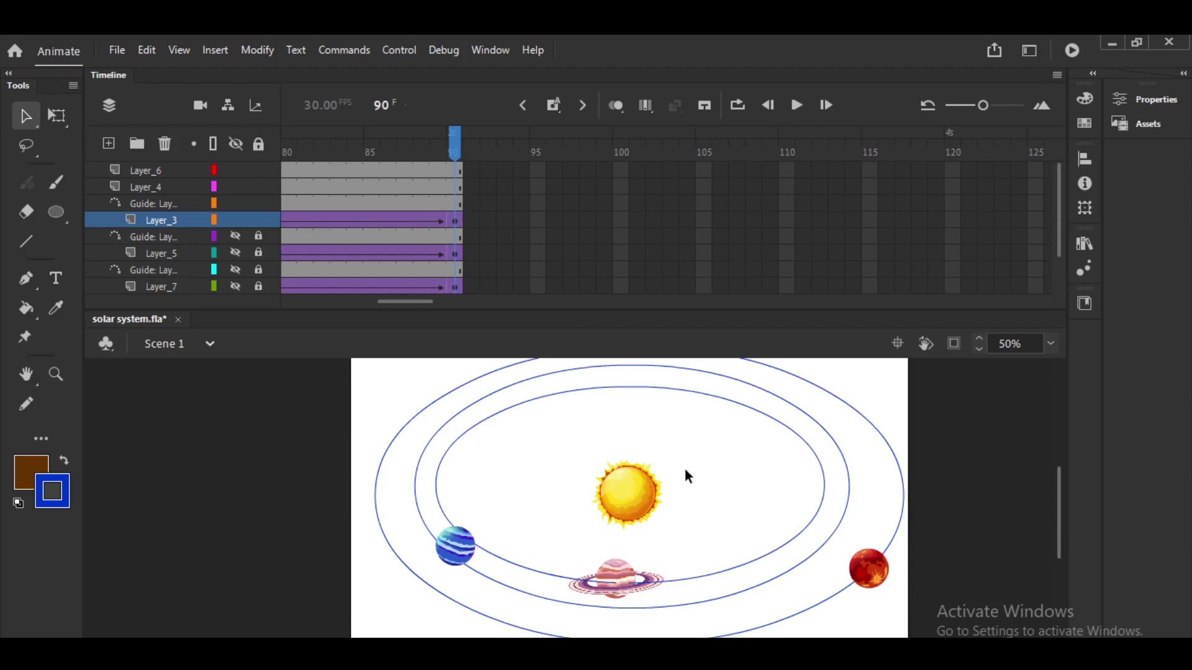
Test the movie to check the ringed planet's orbit and leave the preview.
key("ctrl+Return")
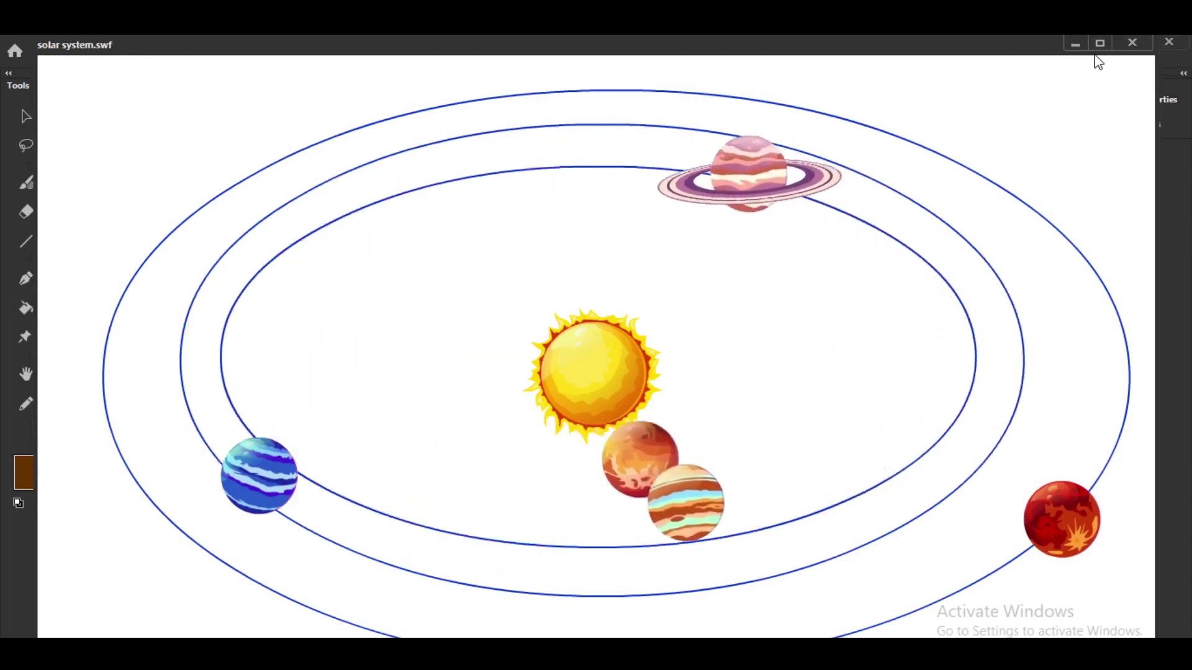
left_click(1072, 42)
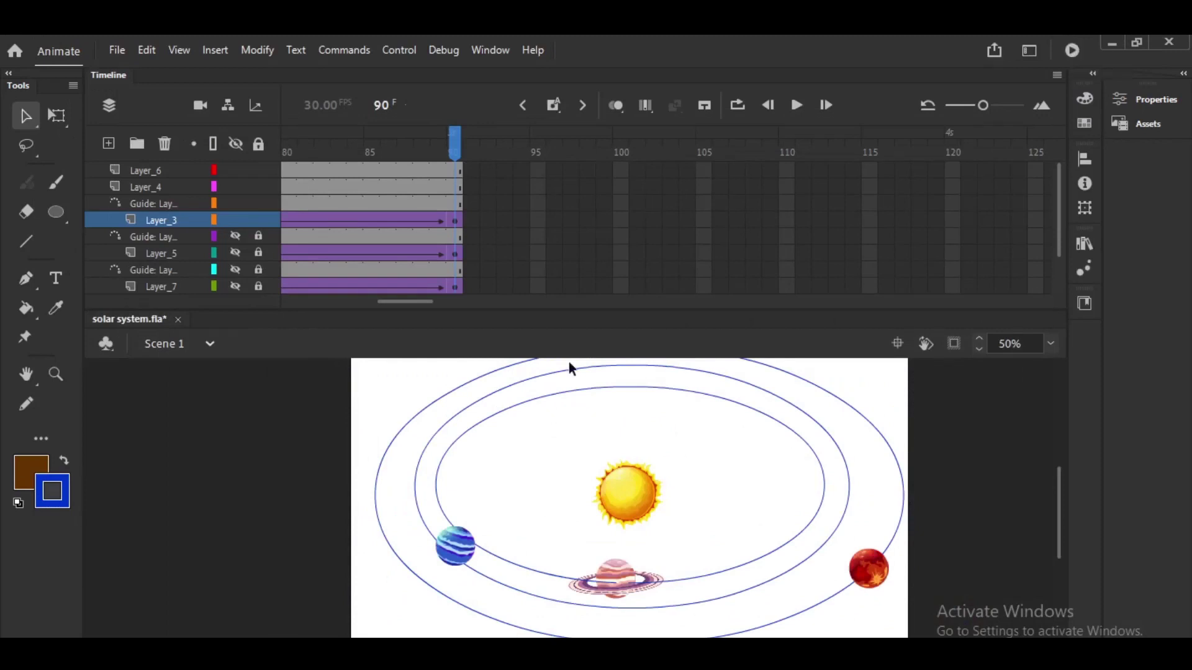
scroll(416, 302, "left", 3)
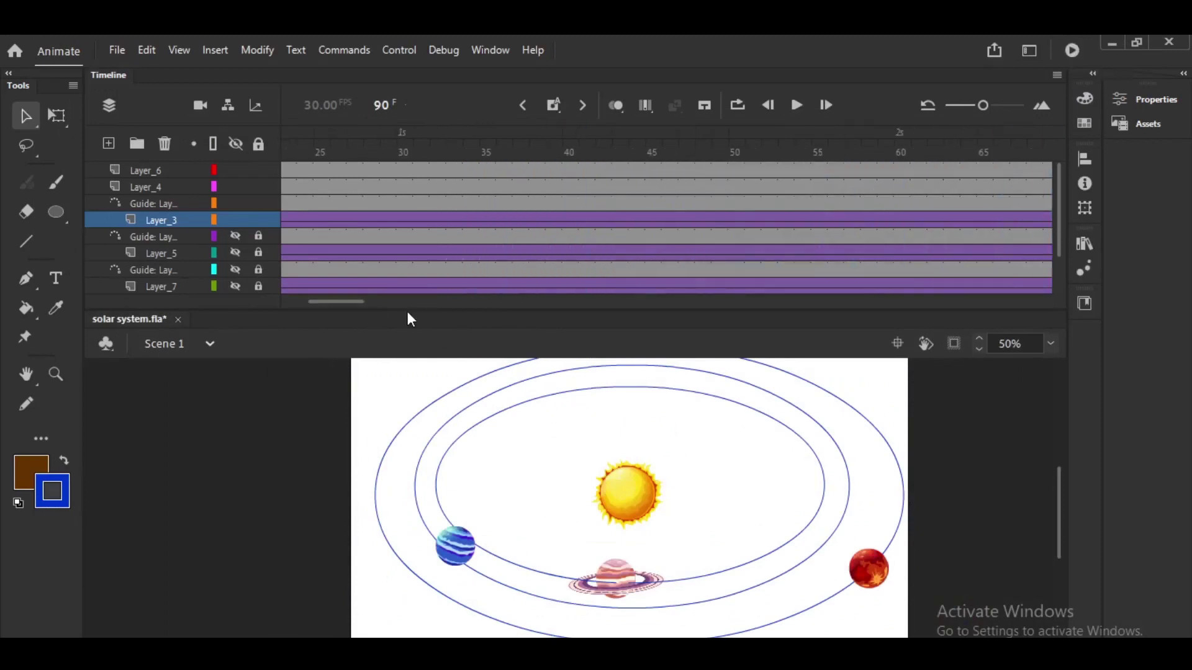
Enlarge the timeline and remove the path layer's frames from frame 22 to 90, including the stray keyframes.
left_click_drag(404, 308, 415, 413)
scroll(348, 405, "left", 3)
scroll(332, 407, "right", 10)
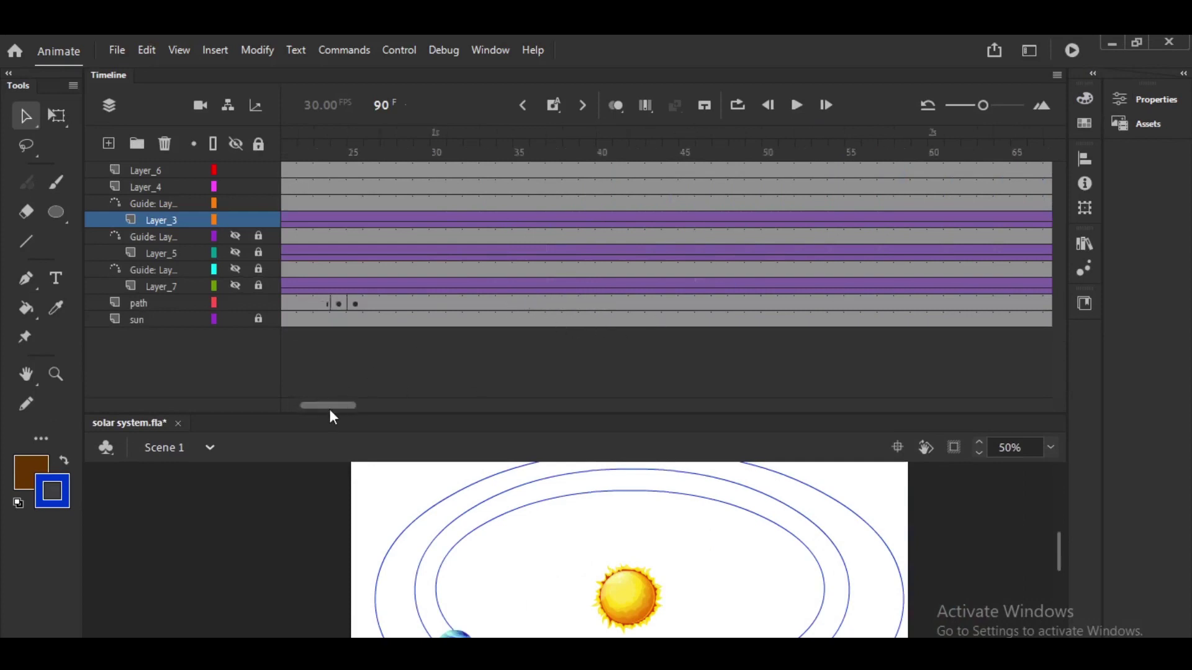
left_click(754, 304)
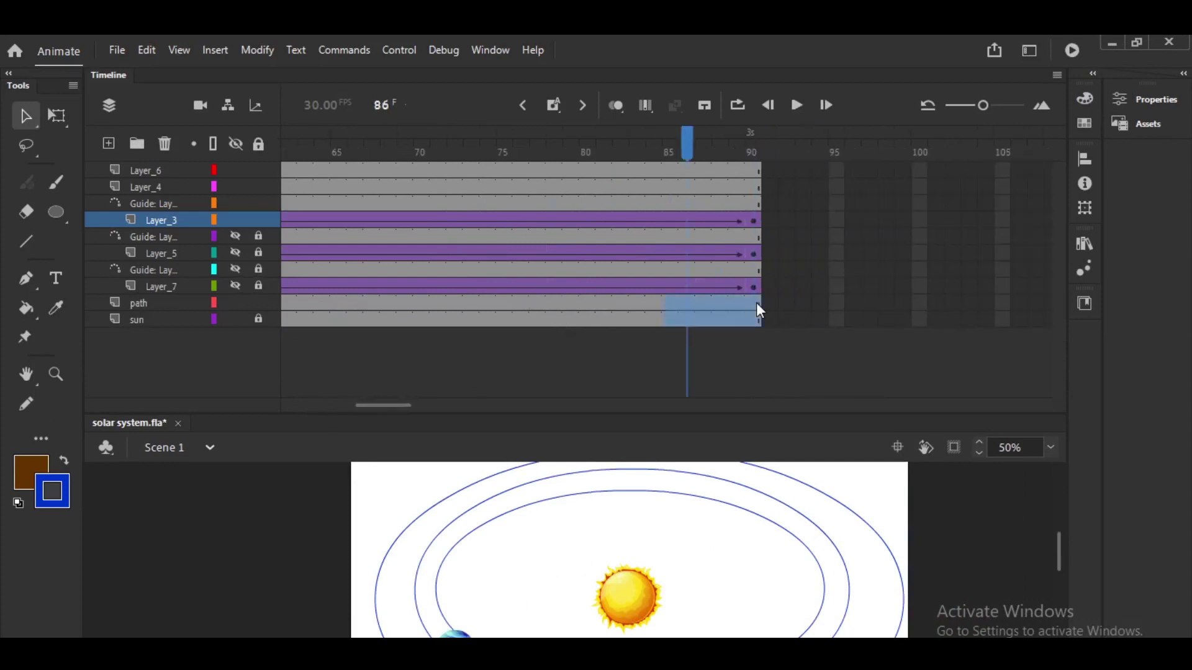
key("Return")
left_click(756, 303)
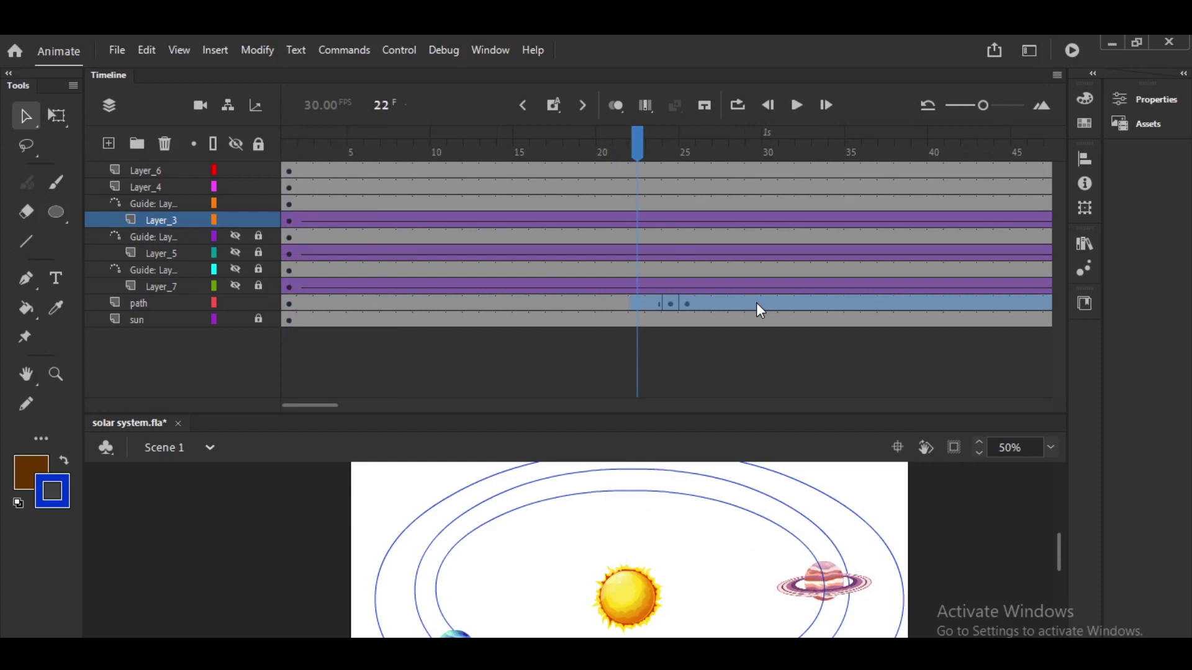
right_click(646, 306)
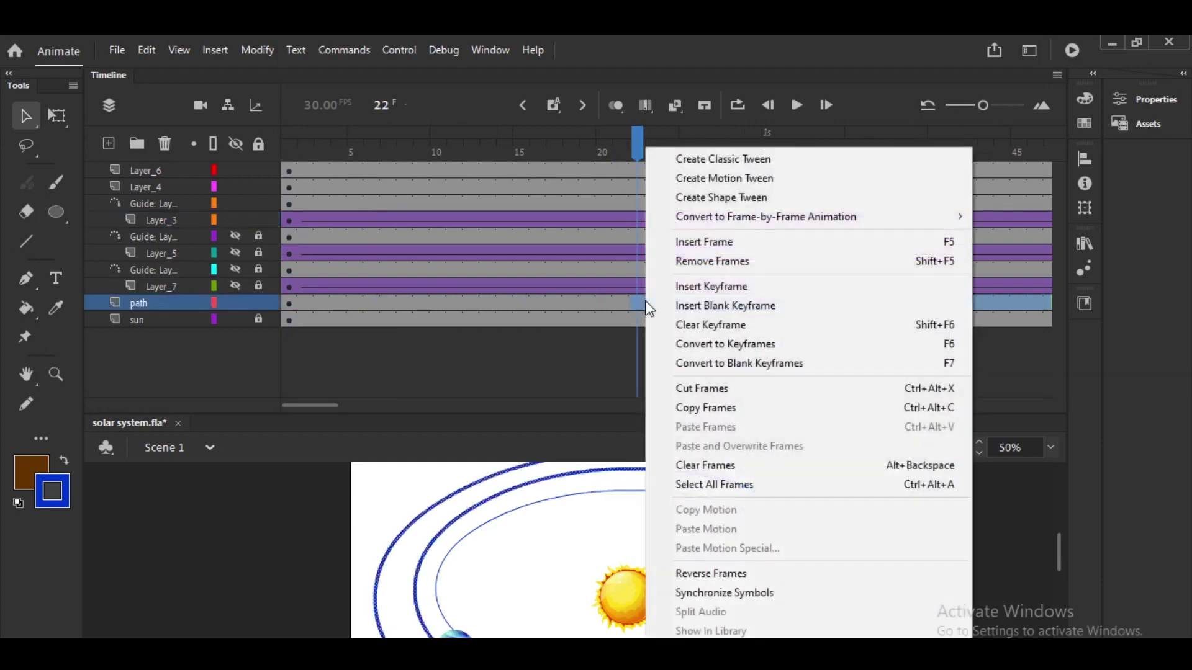
left_click(730, 261)
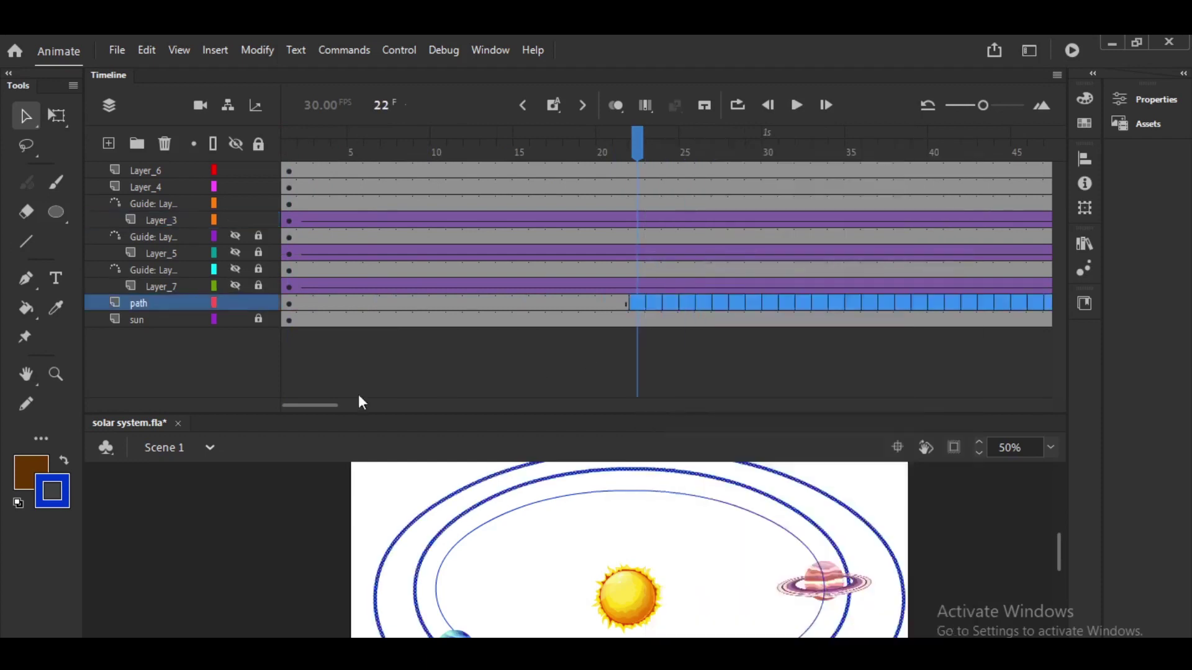
Extend the path layer's frames to frame 90 and shrink the timeline again.
left_click_drag(308, 406, 376, 403)
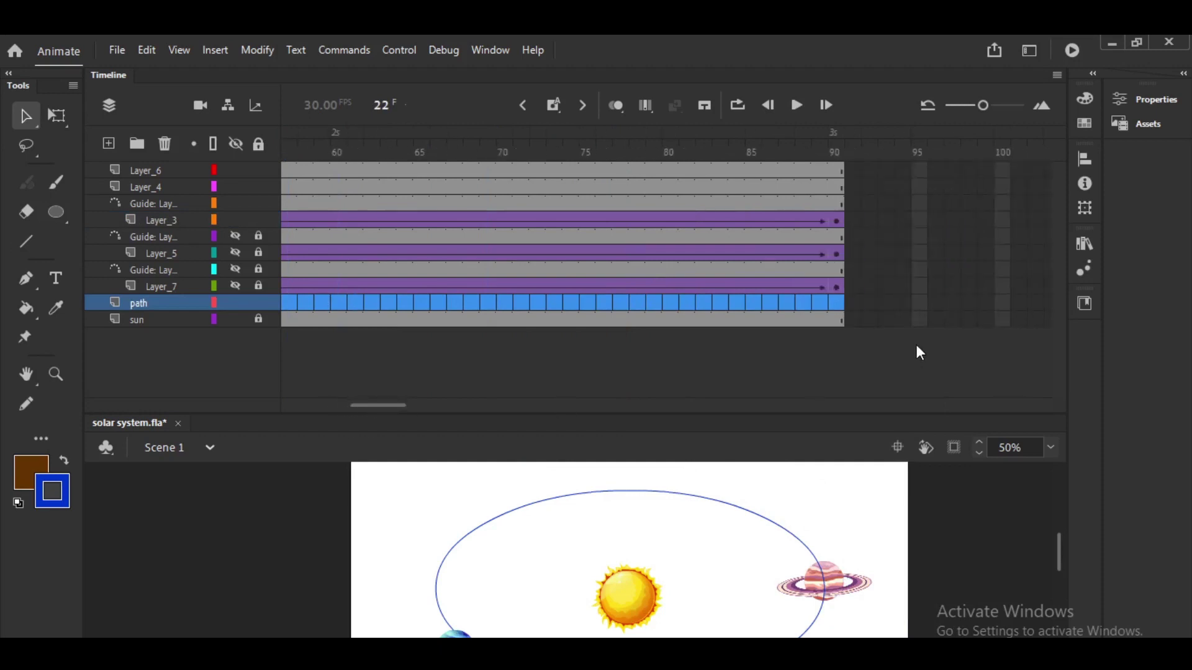
left_click(836, 307)
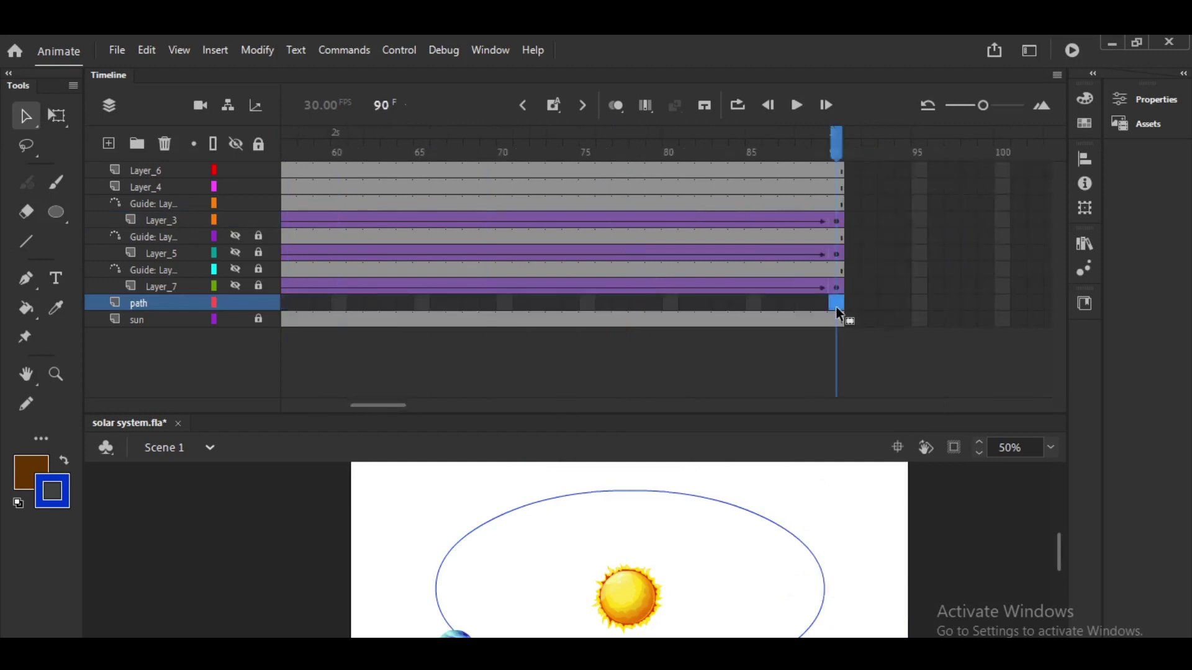
key("F5")
left_click_drag(379, 403, 274, 382)
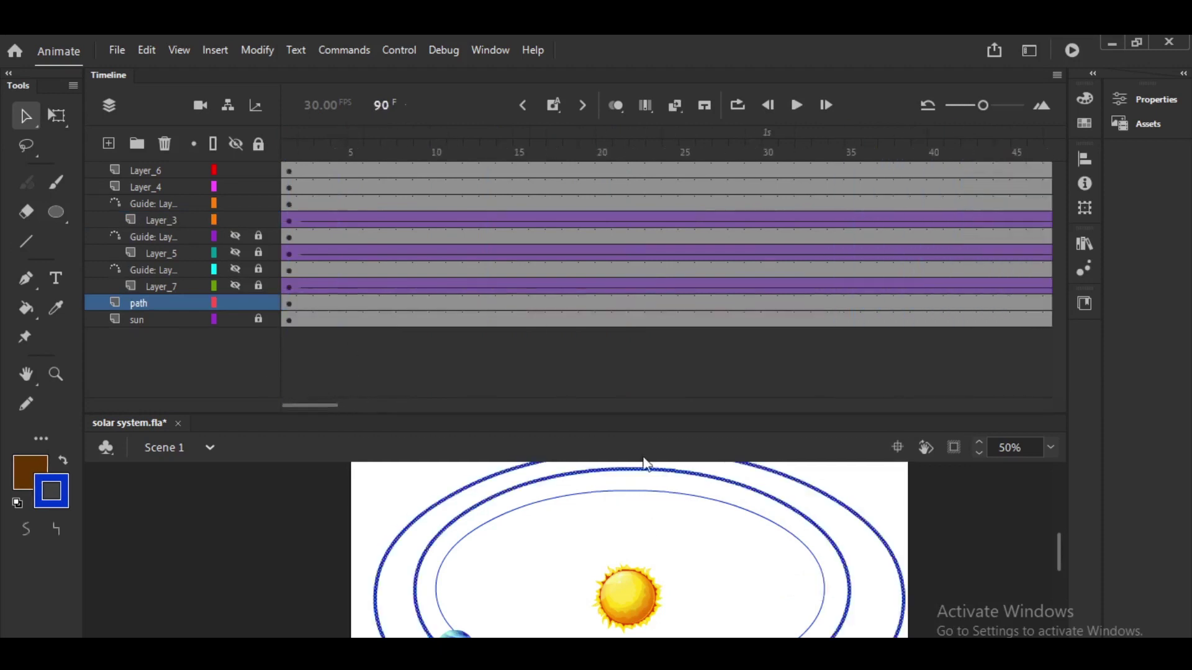
left_click_drag(635, 414, 653, 313)
Lock and hide Layer_3 with its guide layer, and test the movie to check the remaining orbit paths.
left_click(660, 446)
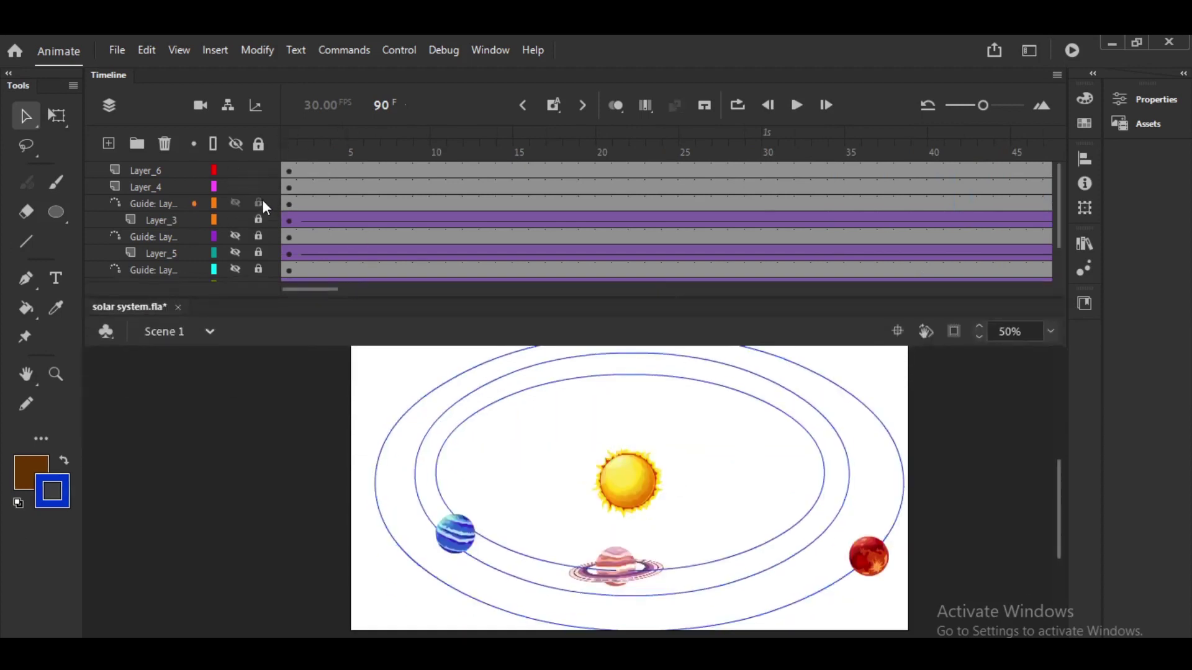
left_click(239, 203)
left_click(233, 220)
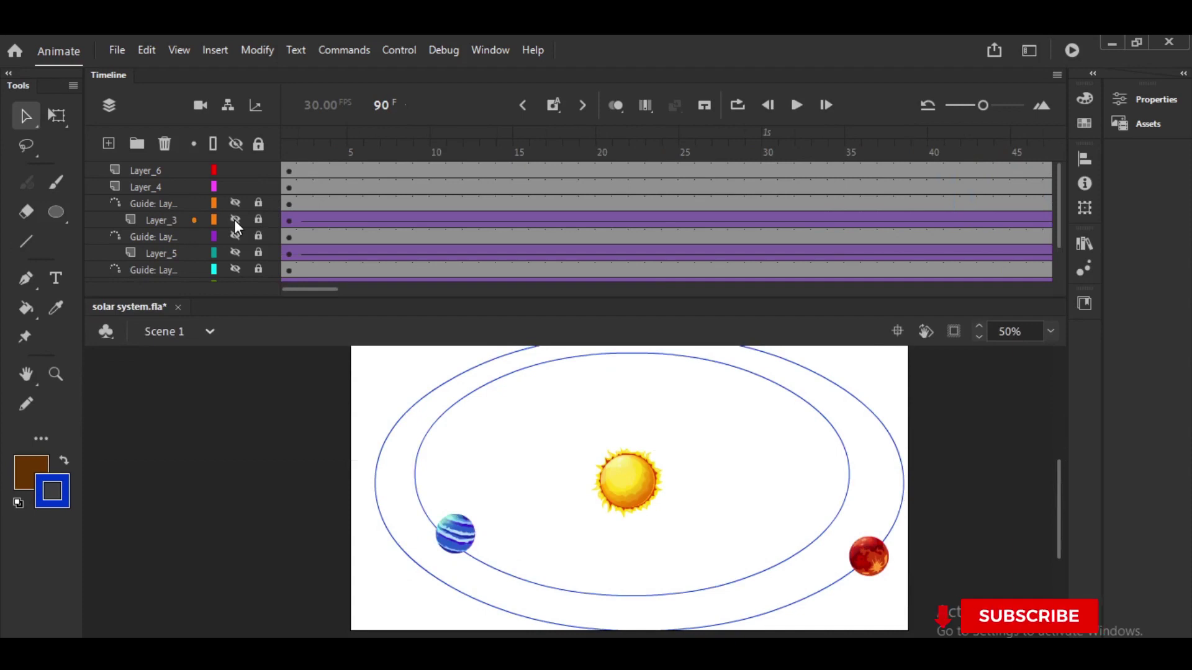
key("ctrl+Return")
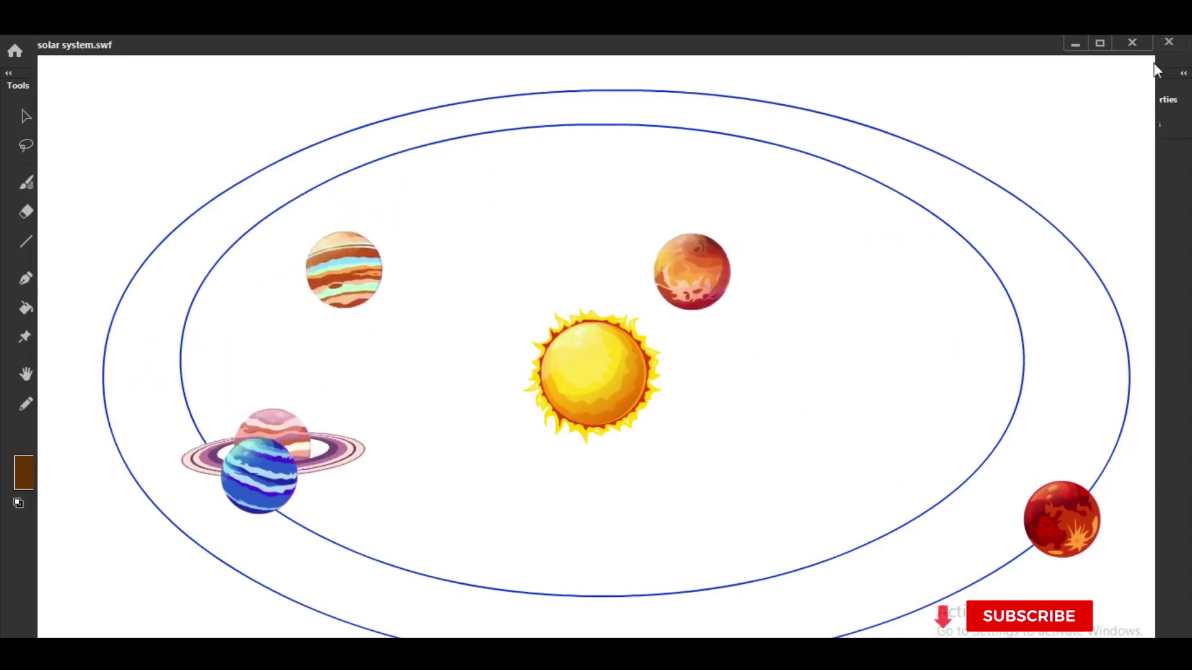
left_click(1075, 45)
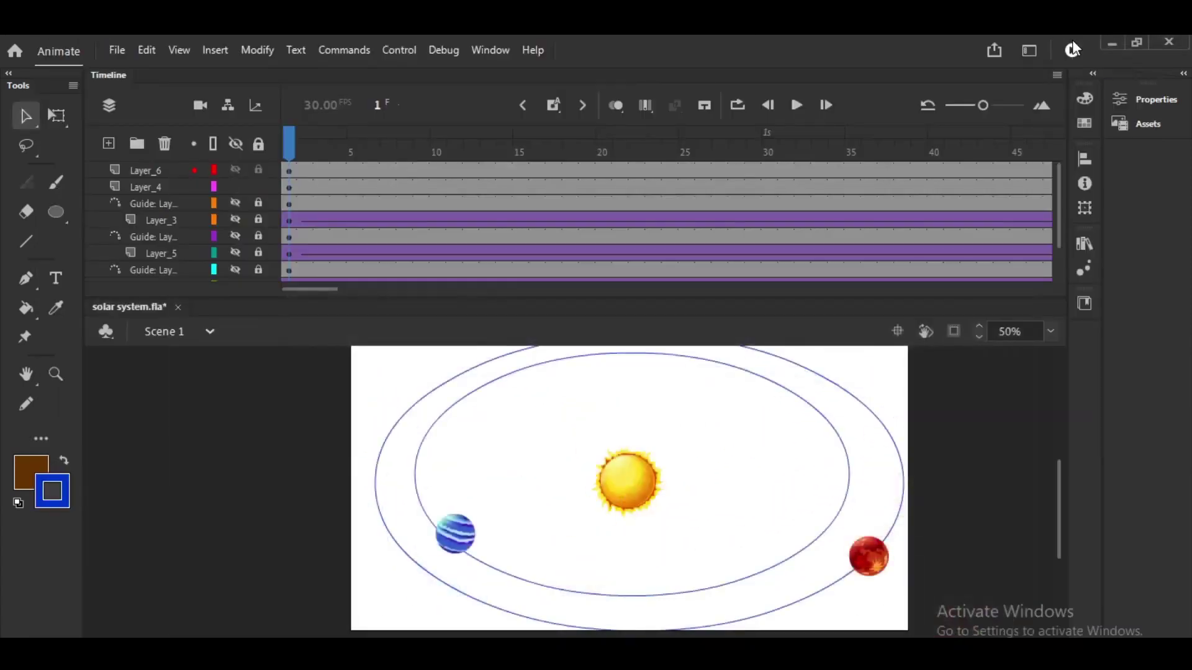
Add a classic motion guide to Layer_4, the blue planet's layer.
left_click(289, 187)
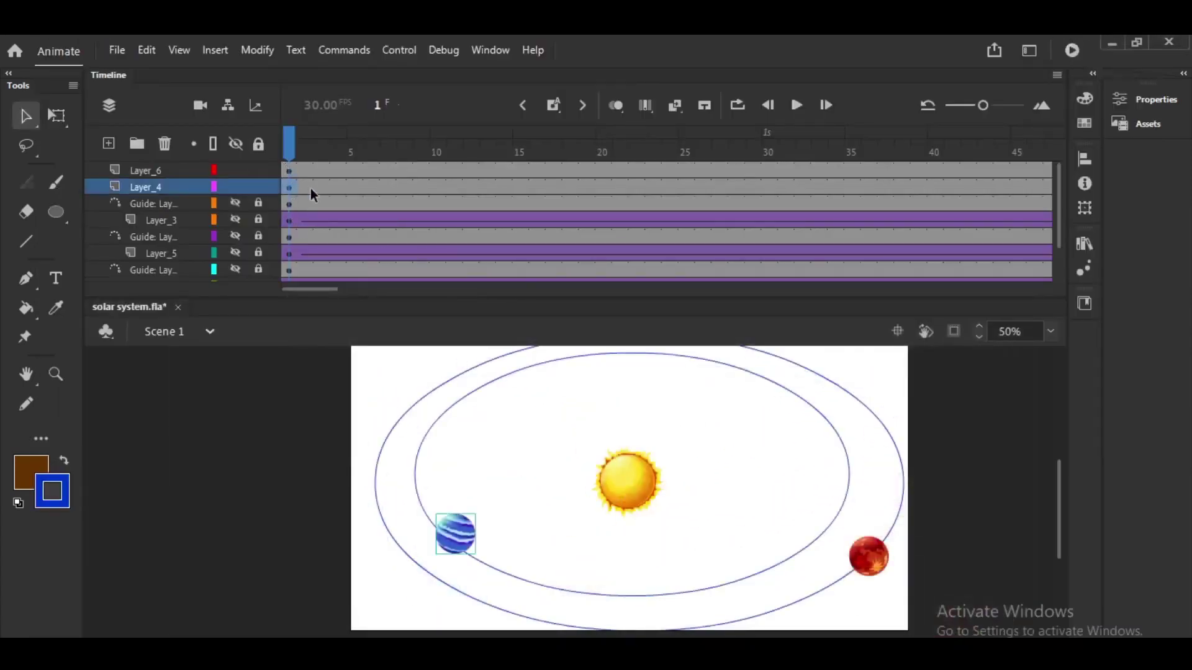
right_click(161, 189)
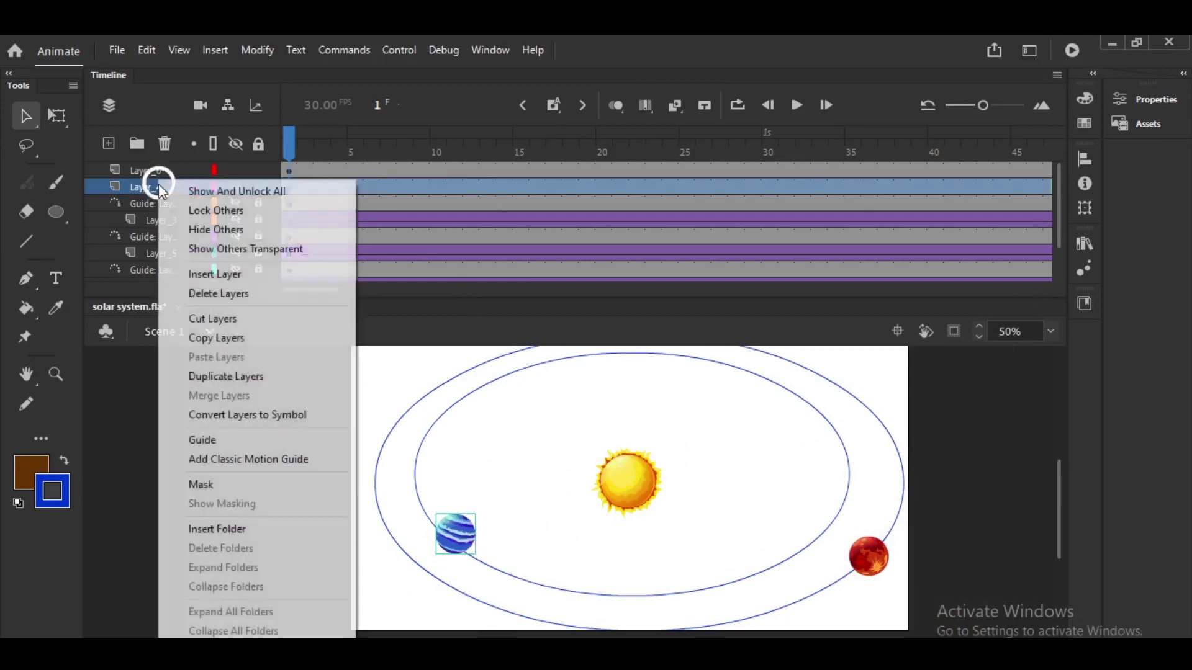
left_click(258, 459)
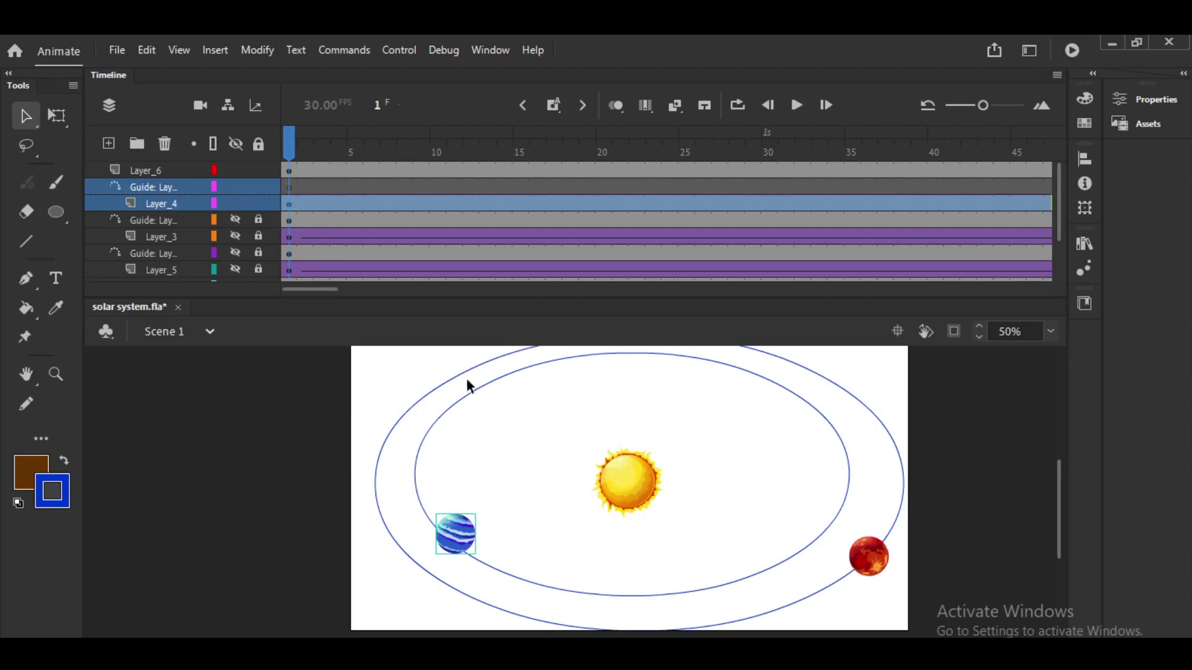
Move the blue planet's elliptical orbit from the path layer into Layer_4's guide layer, pasting it in place at frame 1.
key("ctrl+z")
key("ctrl+z")
key("ctrl+z")
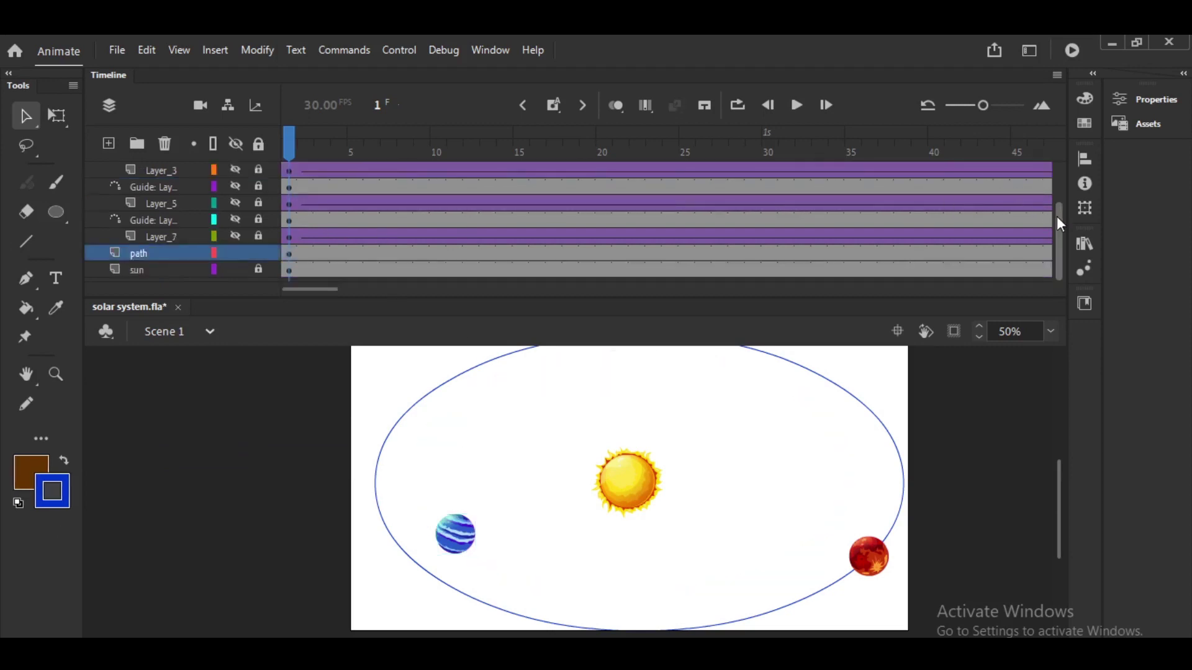
scroll(1055, 217, "up", 2)
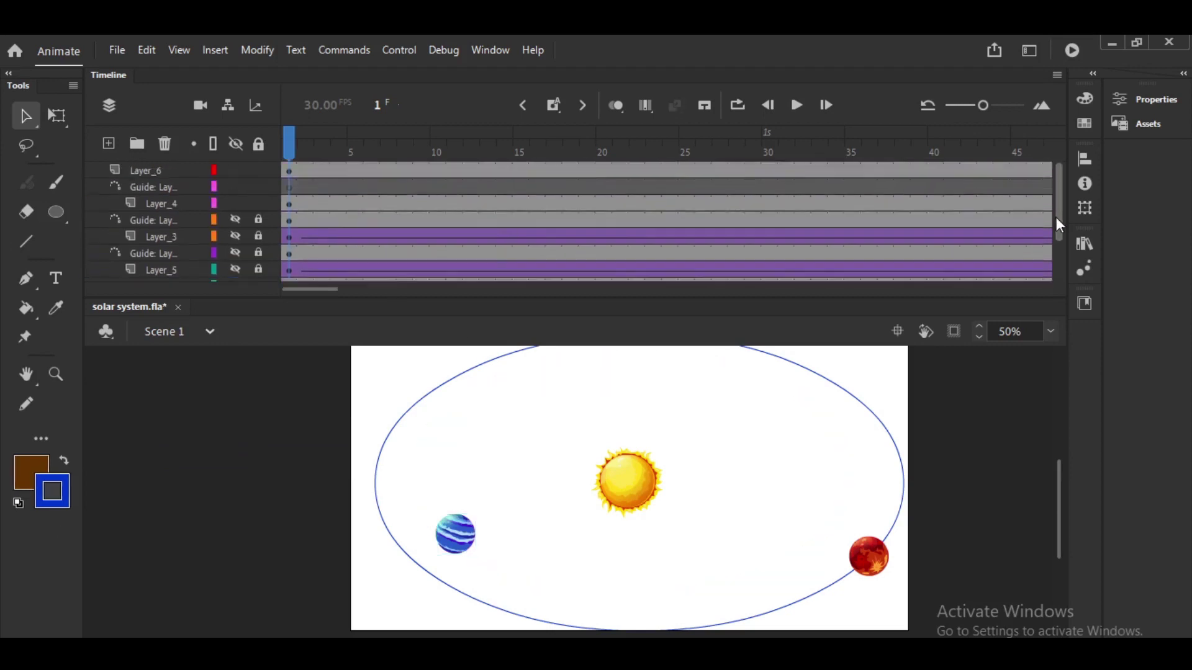
left_click(292, 189)
key("ctrl+shift+v")
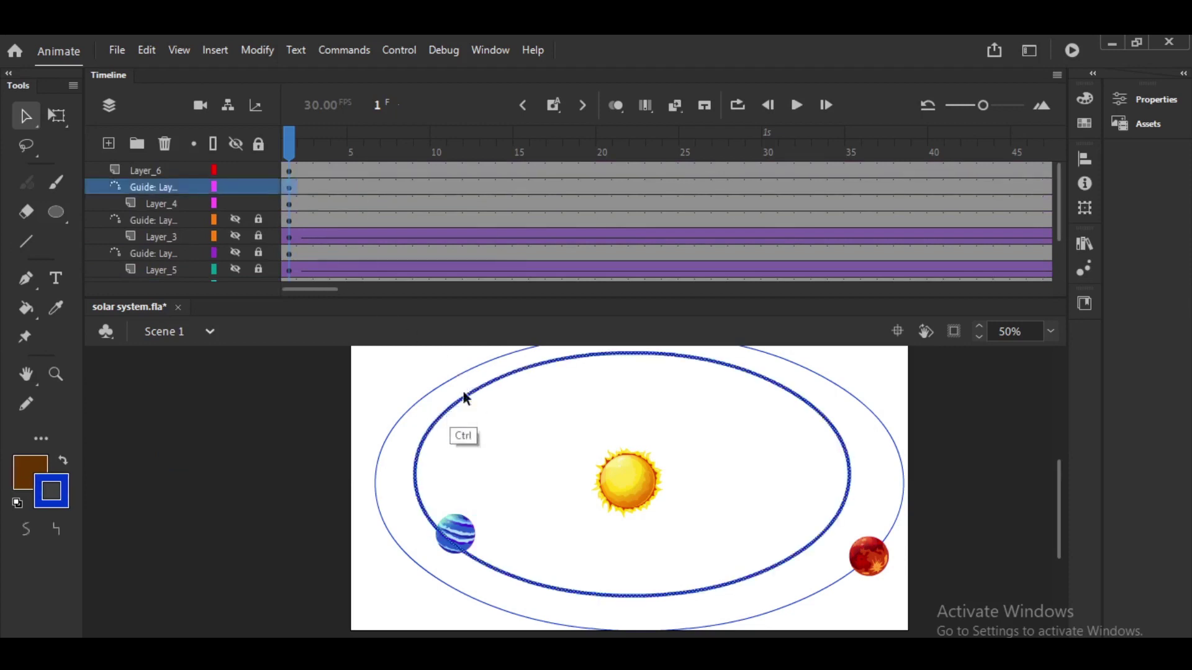
Delete a short segment of the guide orbit just above the blue planet to open the ellipse.
left_click(434, 496)
left_click_drag(431, 482, 429, 517)
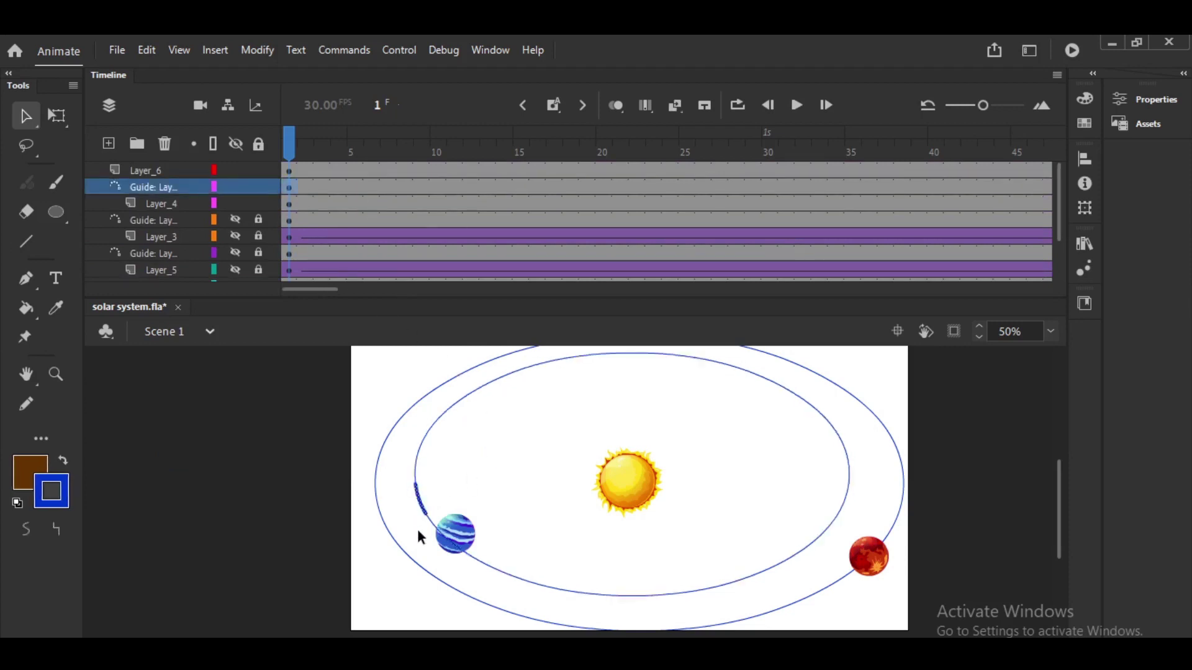
key("Delete")
Create a classic tween on Layer_4 and snap the blue planet to the lower end of the orbit's gap at frame 1.
left_click(323, 203)
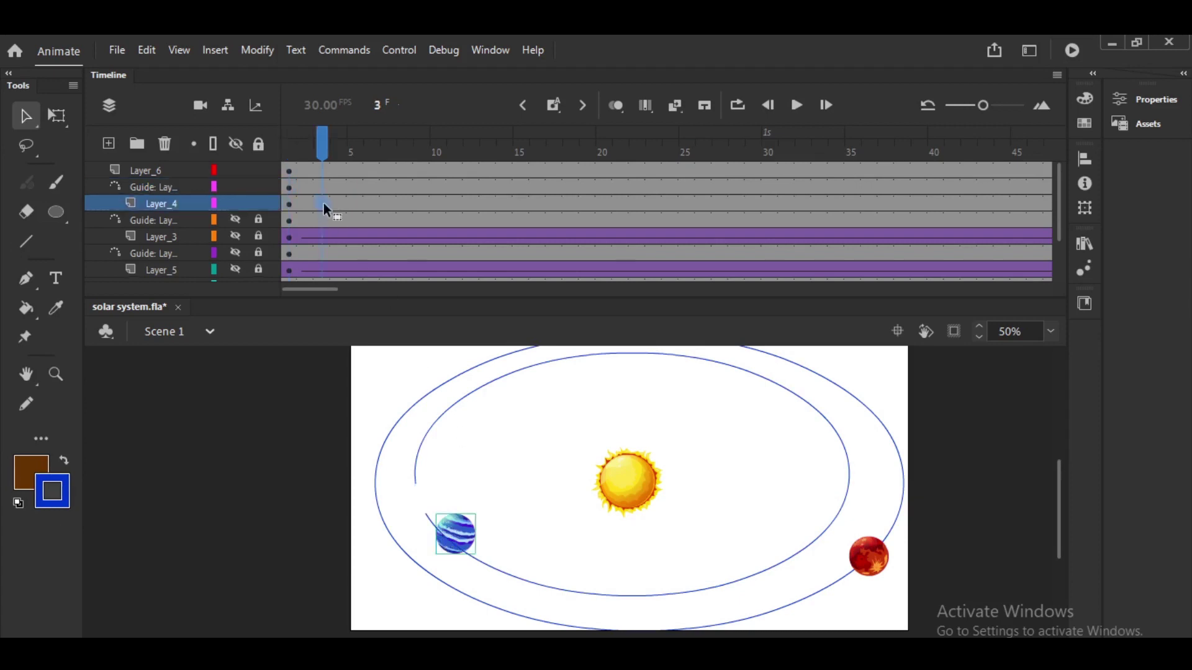
right_click(323, 203)
left_click(381, 163)
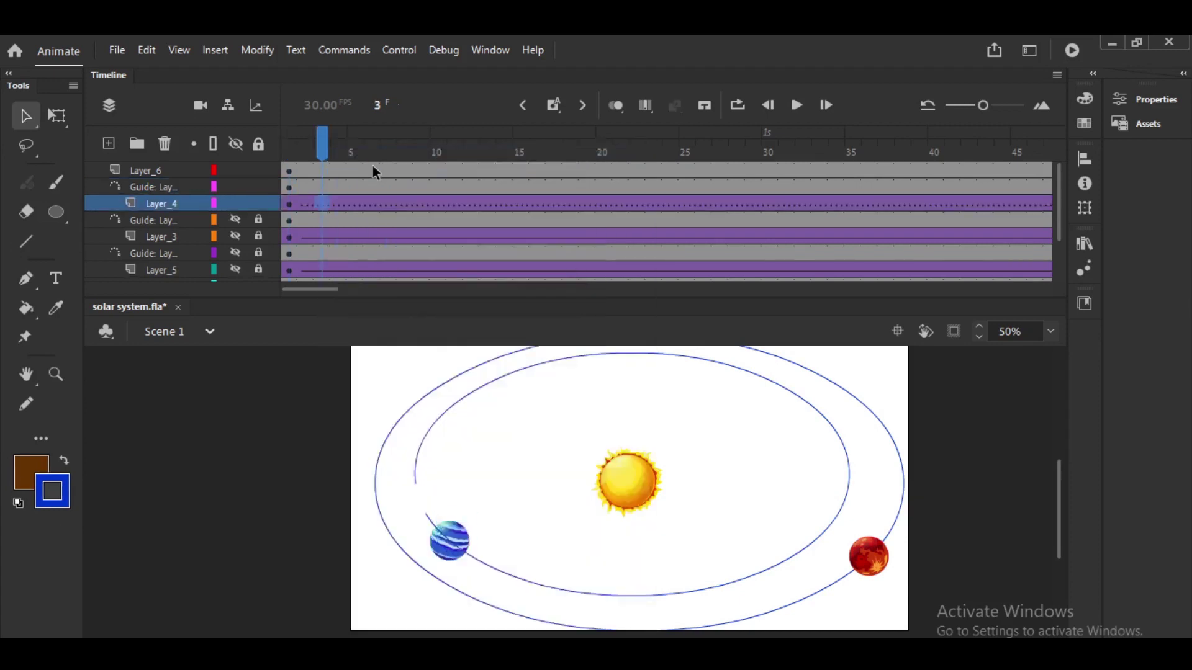
left_click(285, 209)
left_click(465, 536)
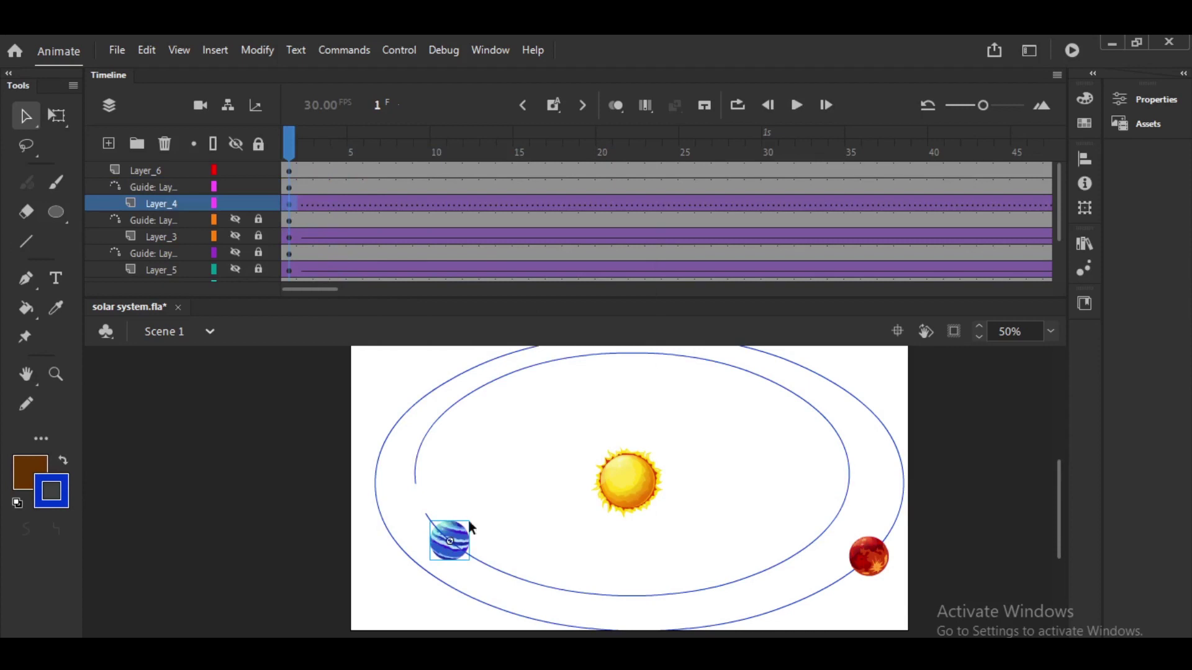
left_click_drag(464, 542, 463, 548)
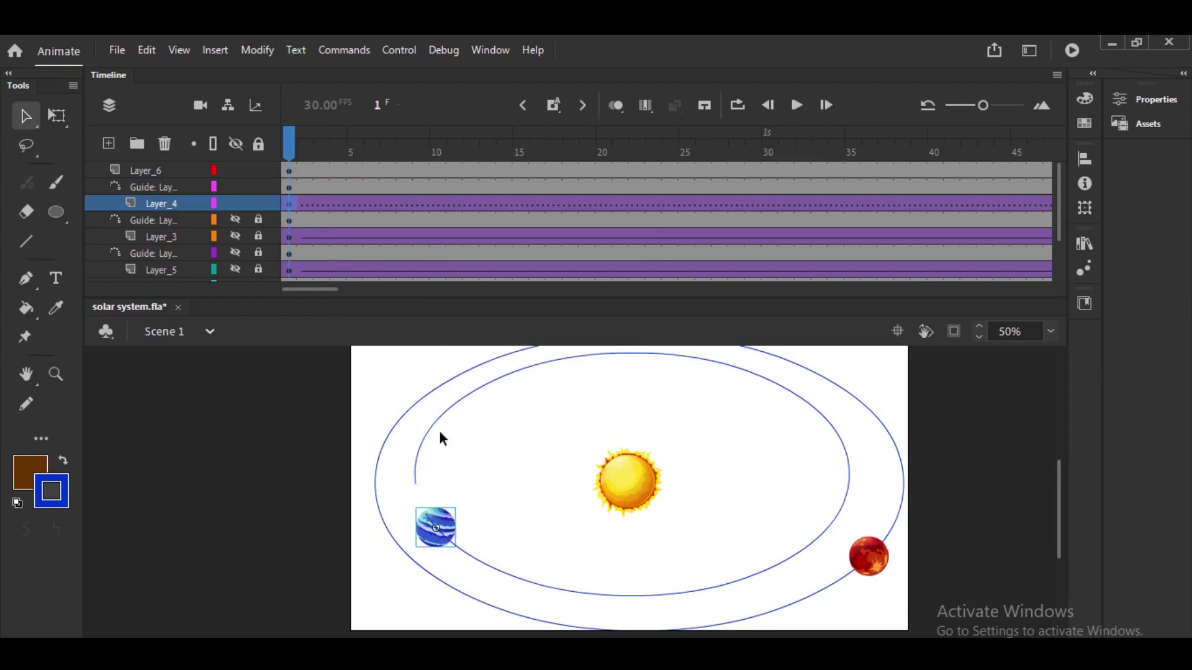
Insert a keyframe at frame 90 of Layer_4 and move the blue planet to the upper end of the orbit's gap.
scroll(318, 290, "right", 5)
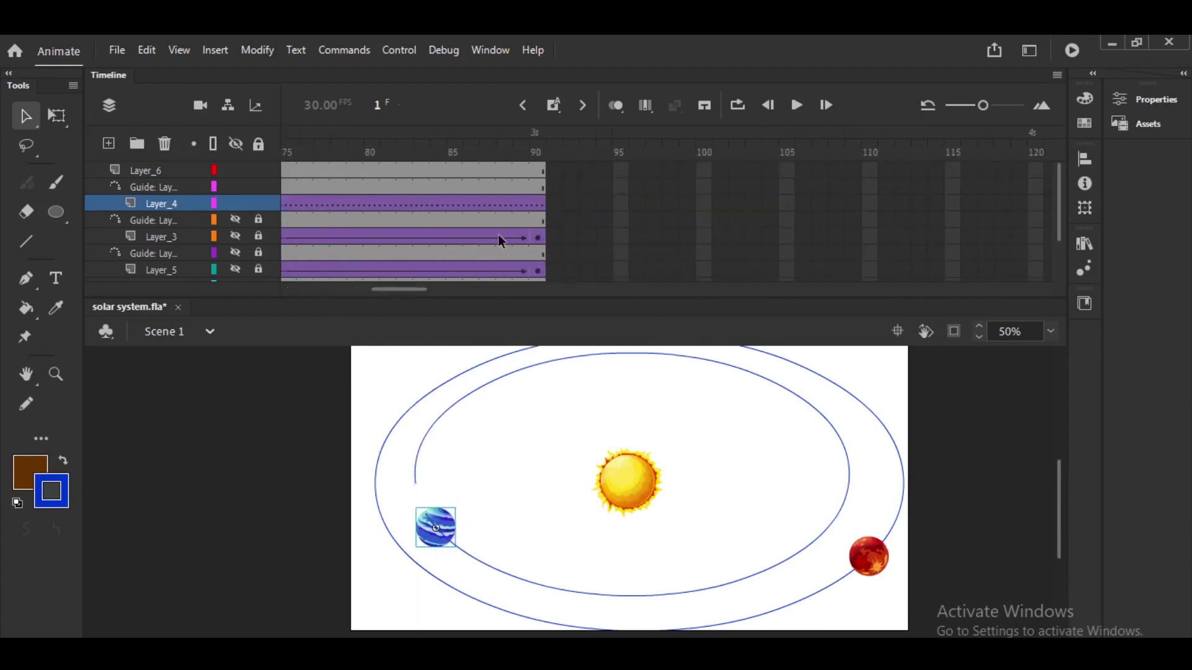
left_click(540, 205)
key("F6")
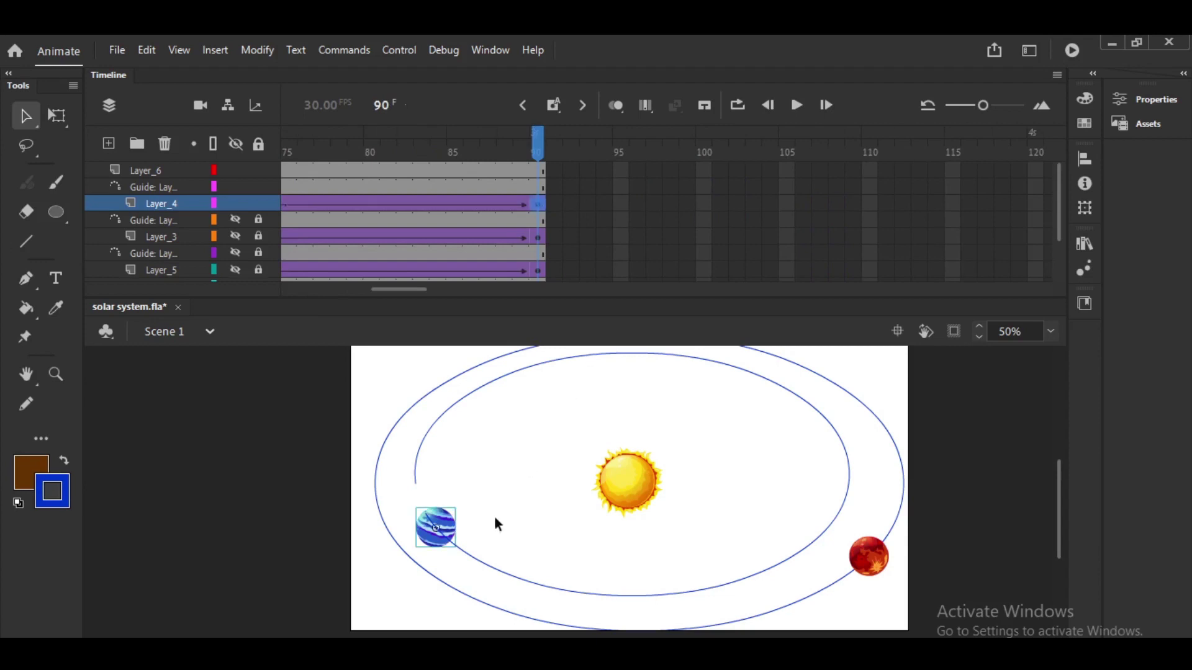
left_click_drag(445, 532, 434, 483)
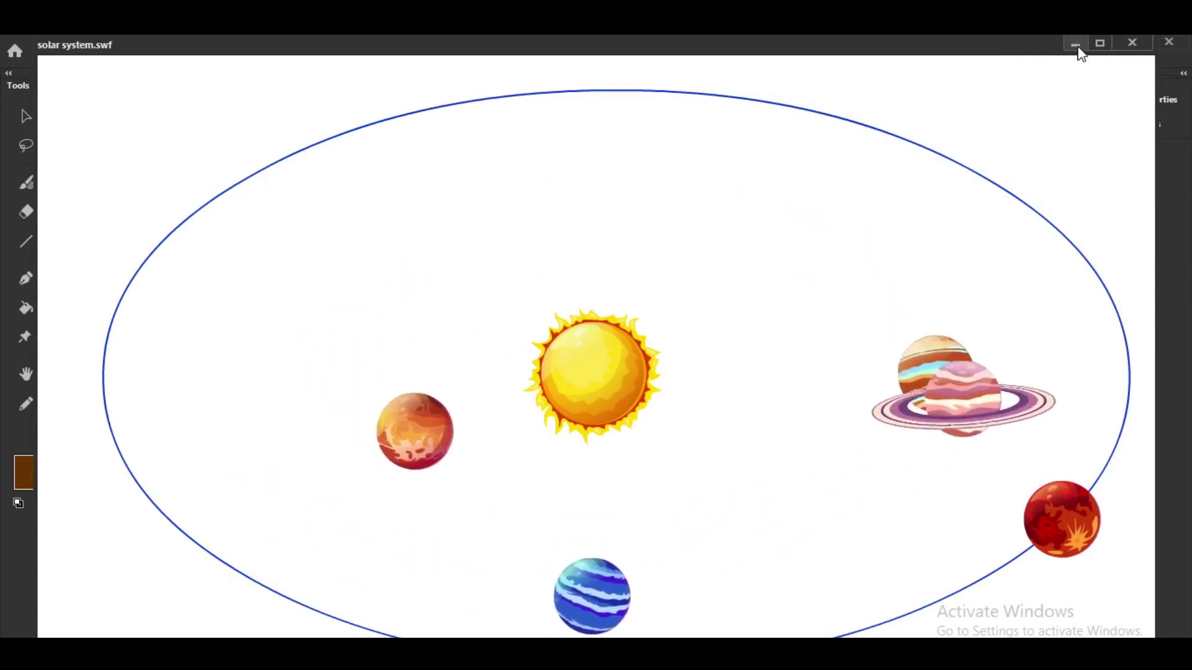
Dismiss the movie preview, and lock and hide Layer_4 together with its guide layer.
left_click(1076, 45)
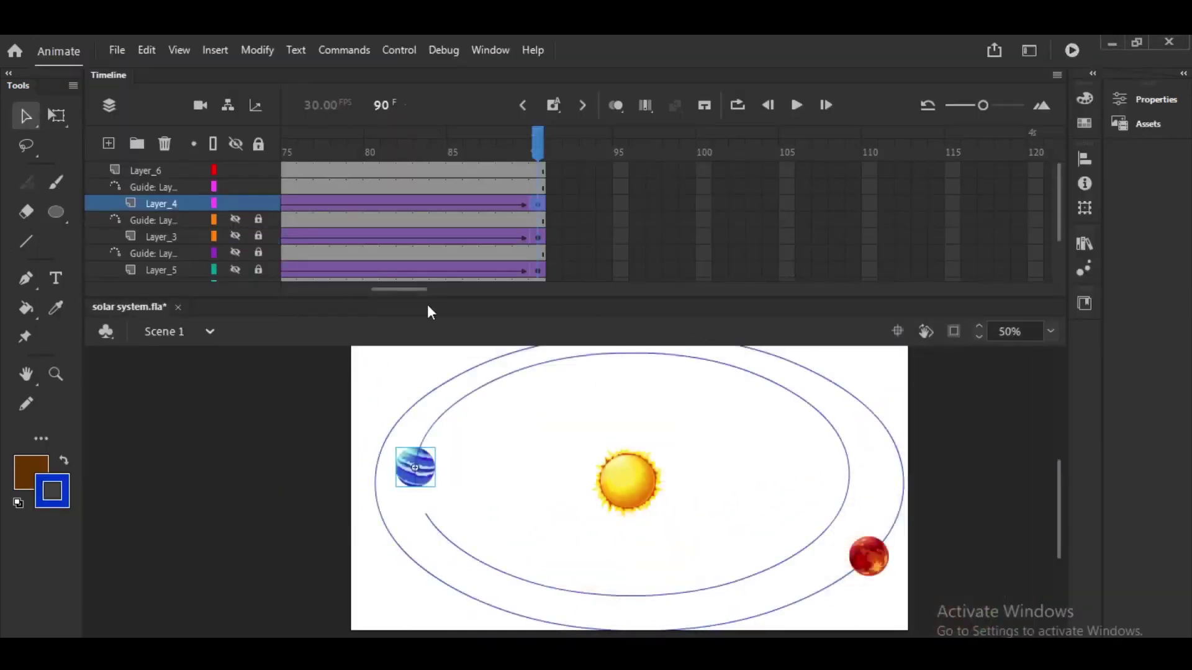
scroll(416, 288, "left", 8)
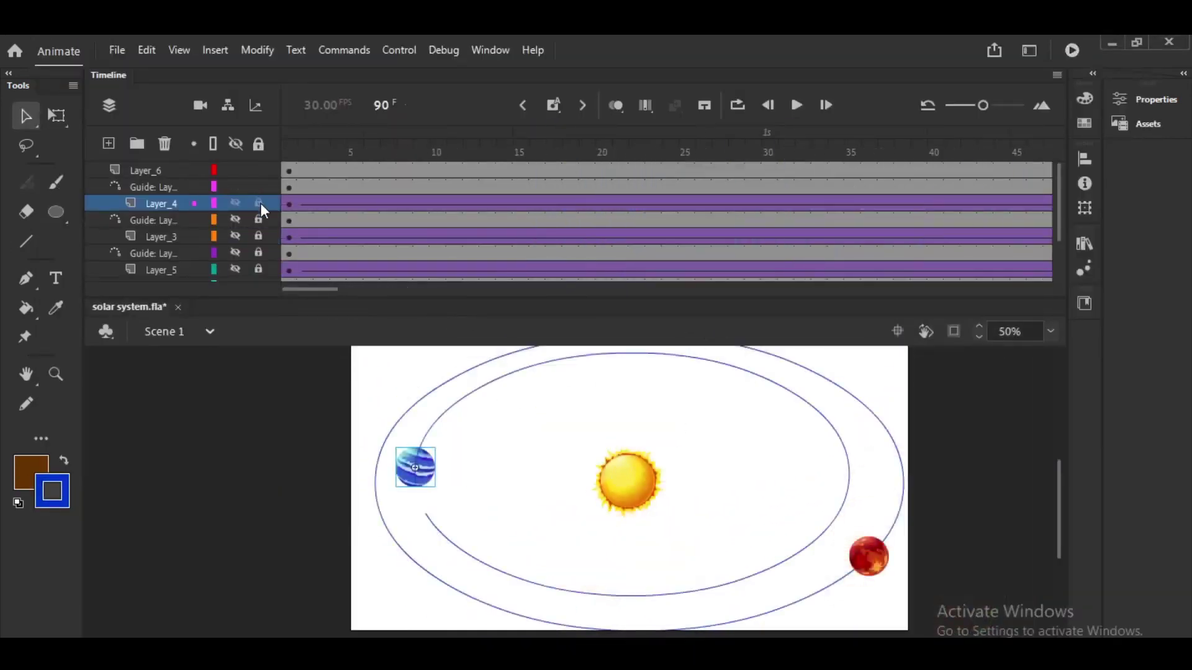
left_click(235, 187)
left_click(235, 203)
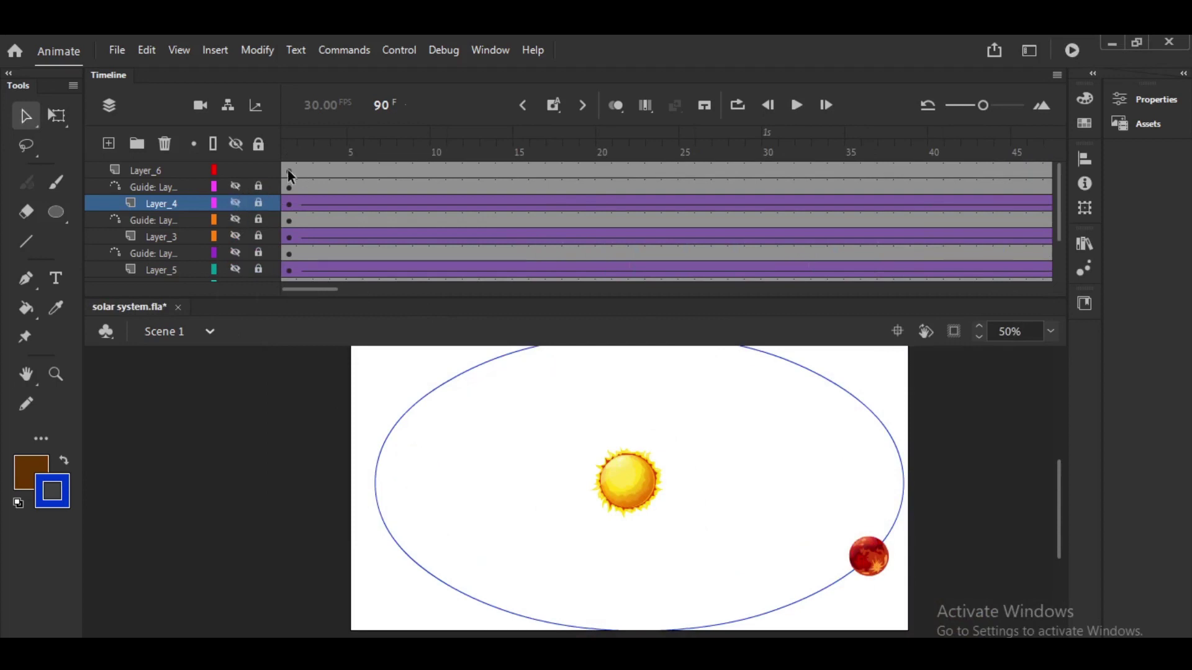
Add a classic motion guide to Layer_6, the red planet's layer.
left_click(288, 170)
right_click(152, 168)
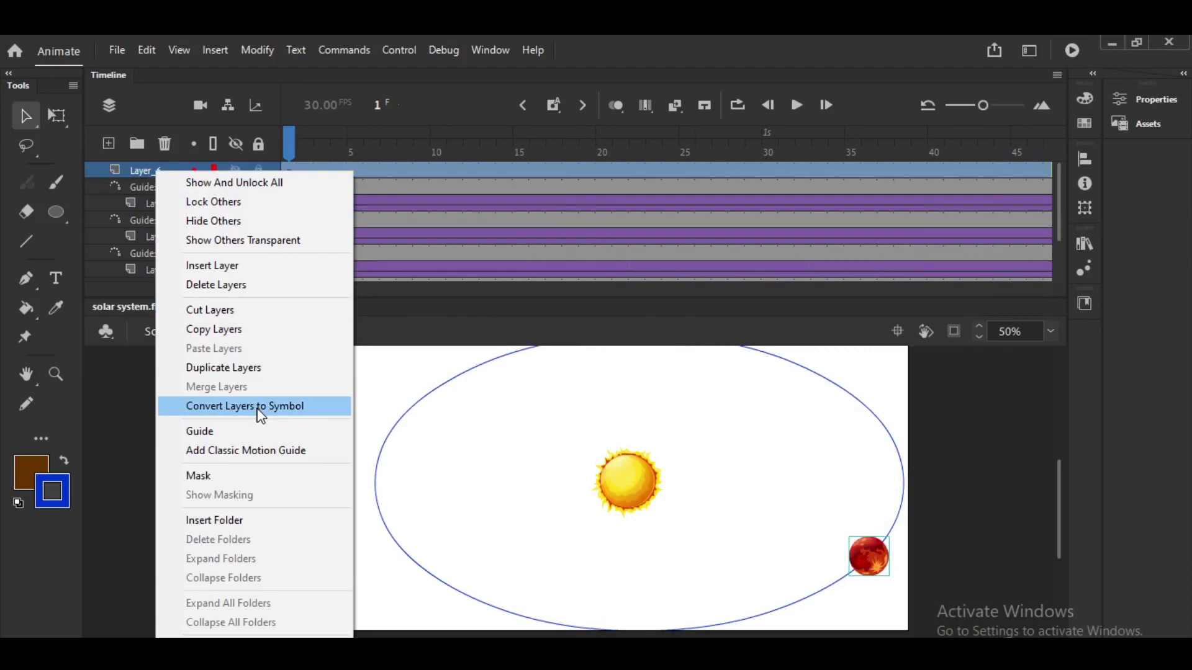
left_click(262, 452)
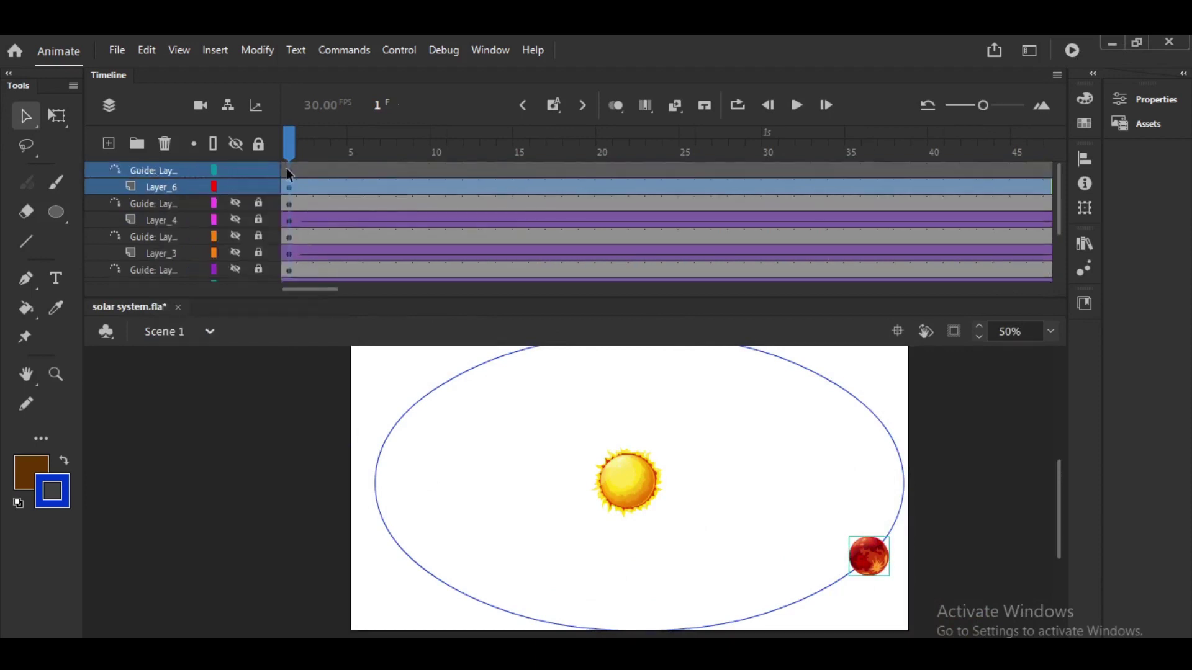
Move the outer orbit from the path layer into Layer_6's guide layer in place, and delete a short segment just above the red planet.
left_click(439, 390)
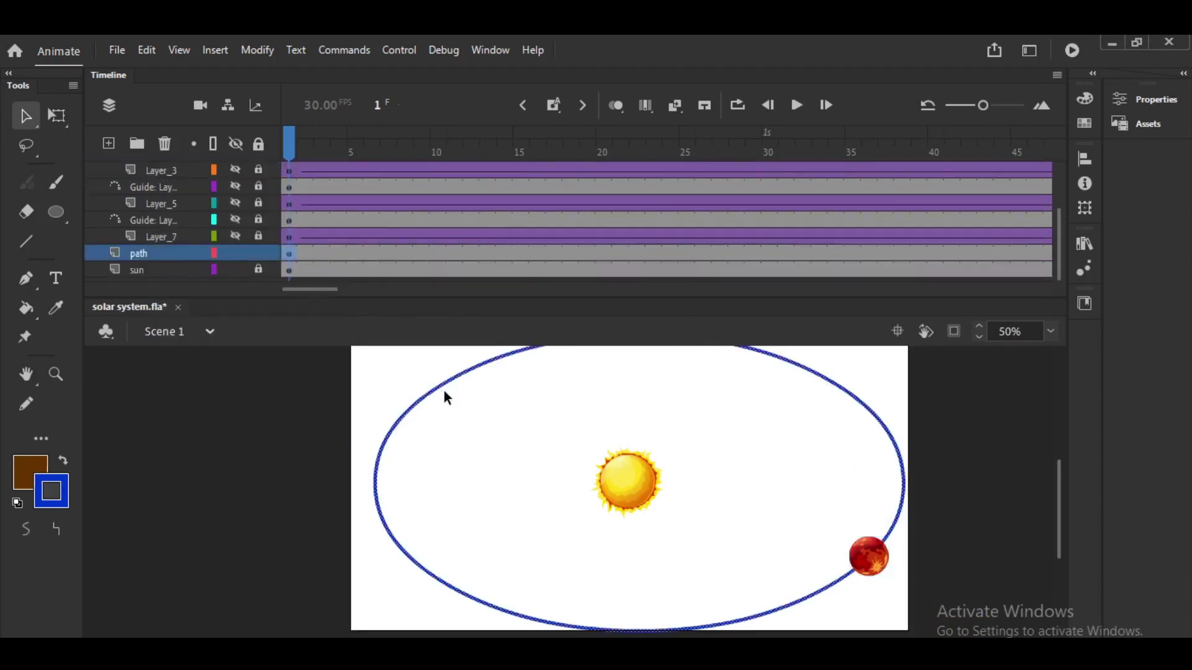
key("ctrl+x")
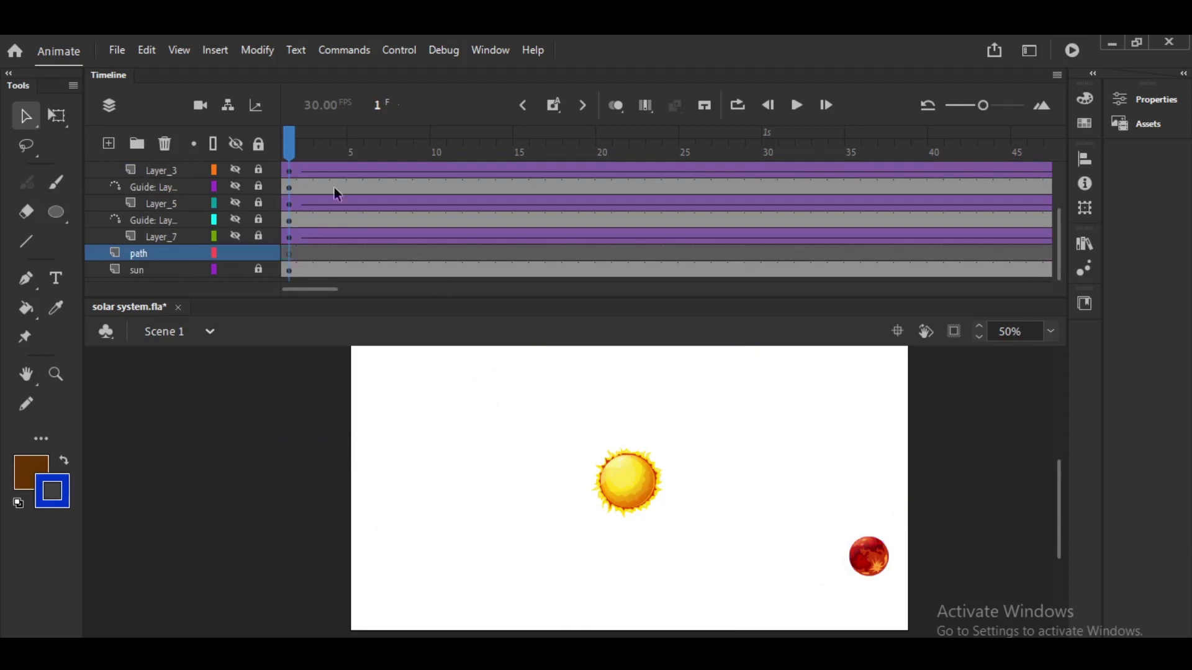
scroll(1056, 226, "up", 3)
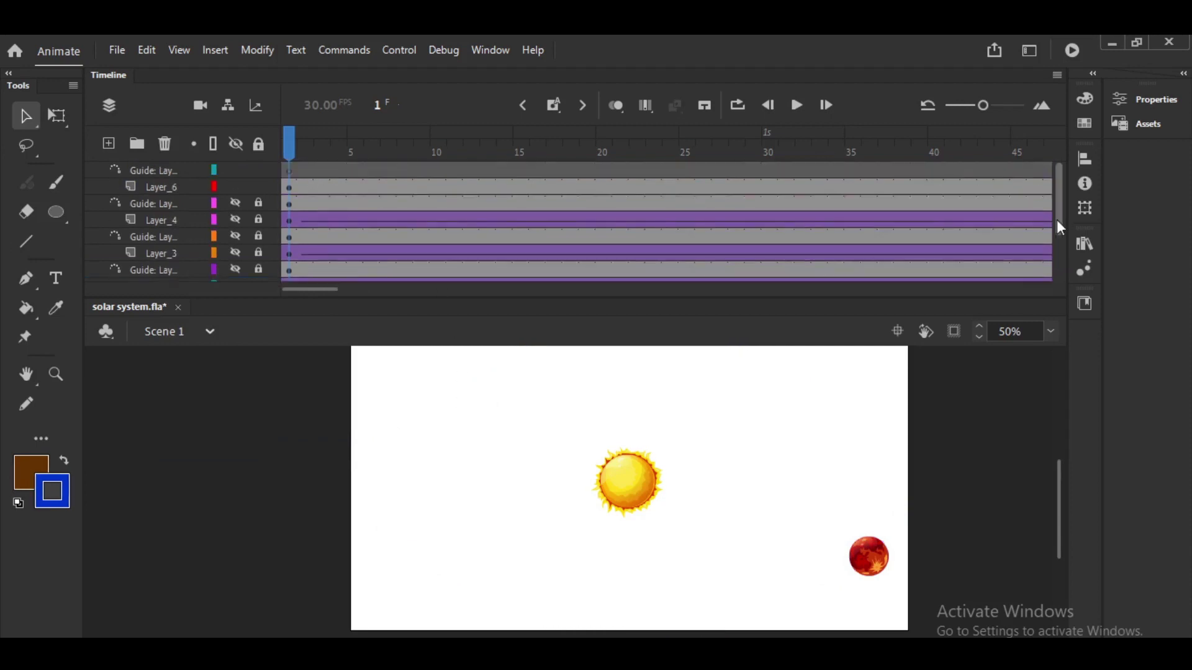
left_click(288, 171)
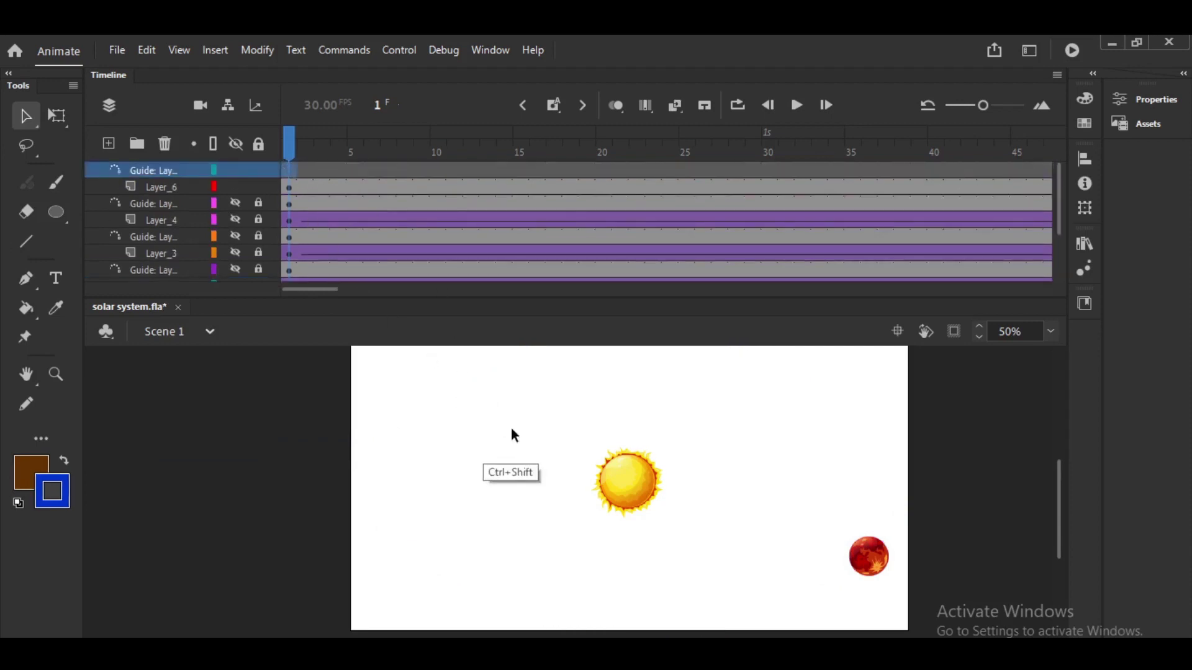
key("ctrl+shift+v")
left_click_drag(883, 508, 907, 542)
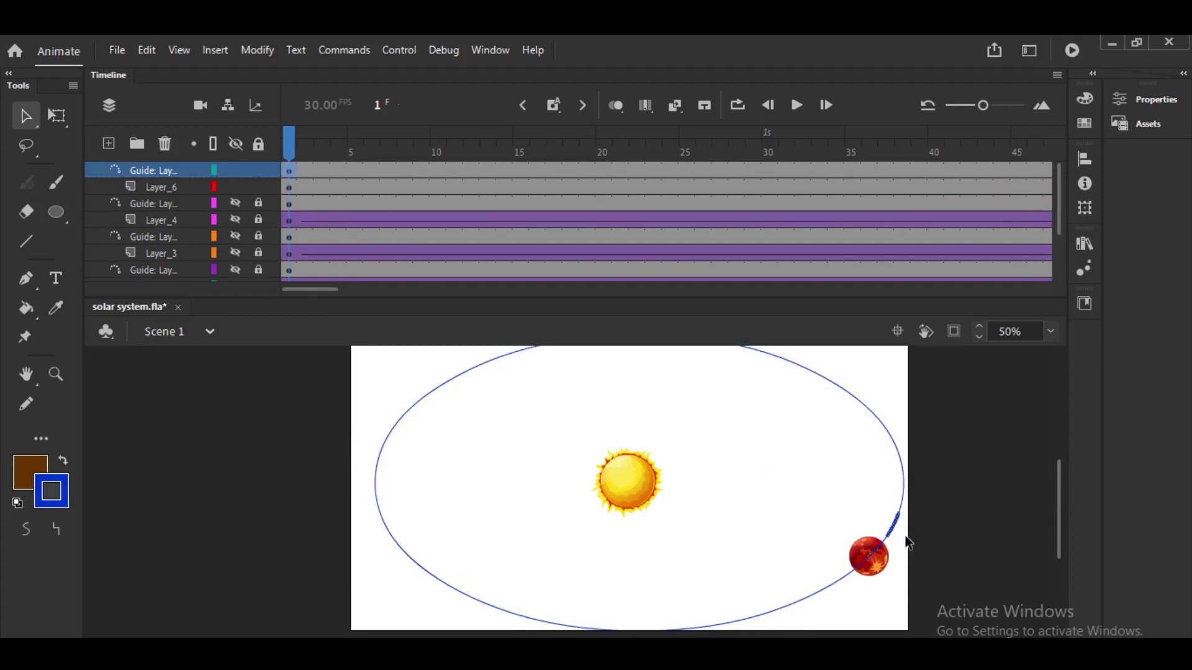
key("Delete")
Create a classic tween on Layer_6 and insert a keyframe at frame 90.
left_click(330, 187)
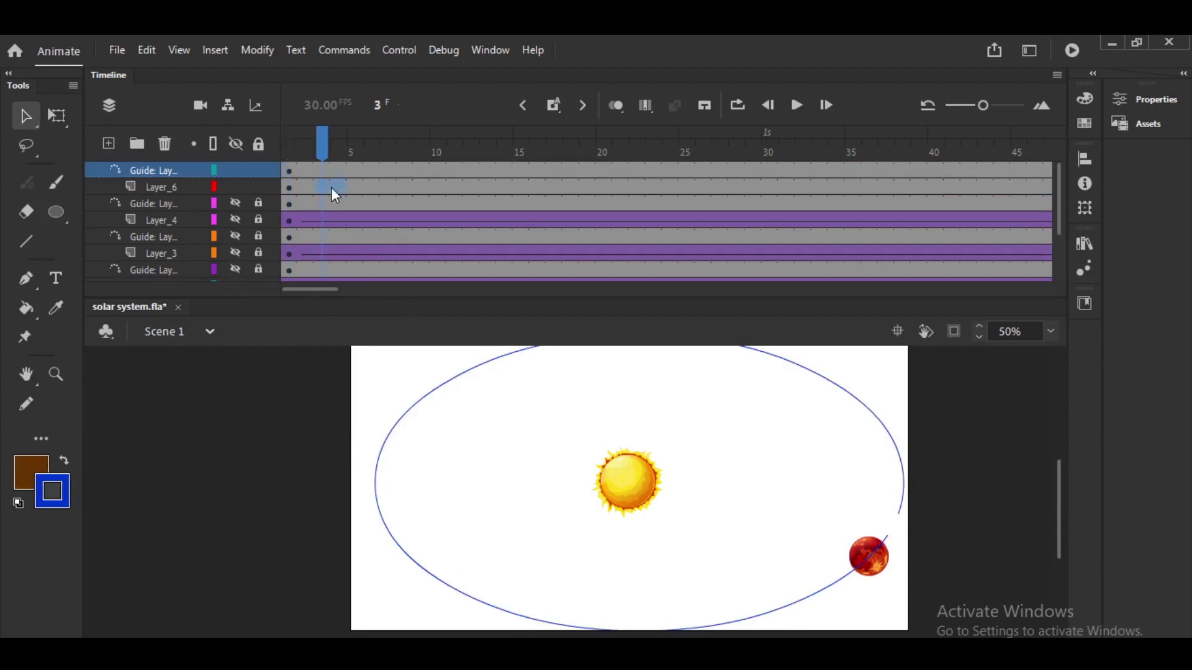
right_click(329, 182)
left_click(385, 161)
scroll(320, 289, "right", 10)
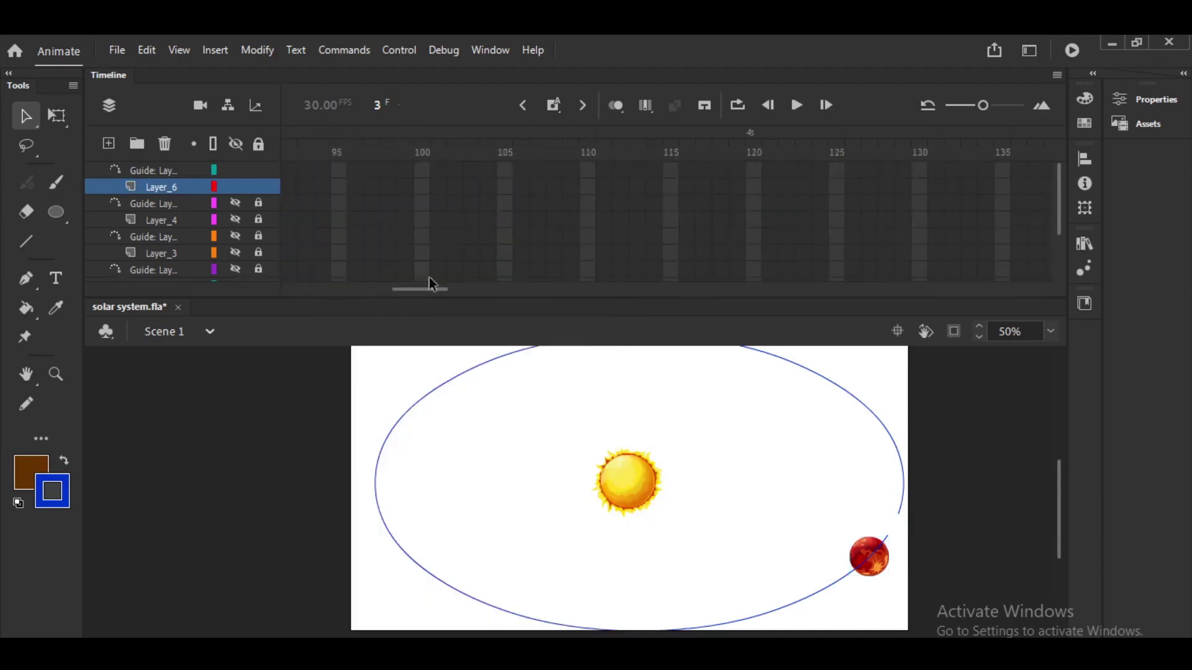
scroll(426, 290, "left", 8)
left_click(539, 186)
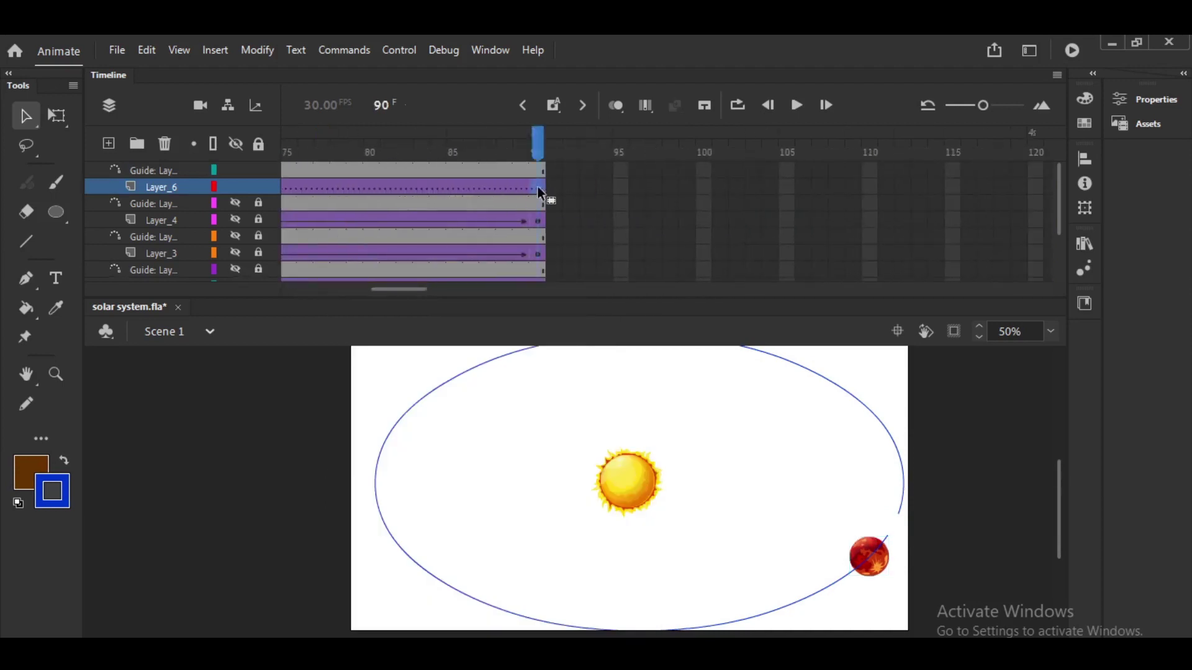
key("F6")
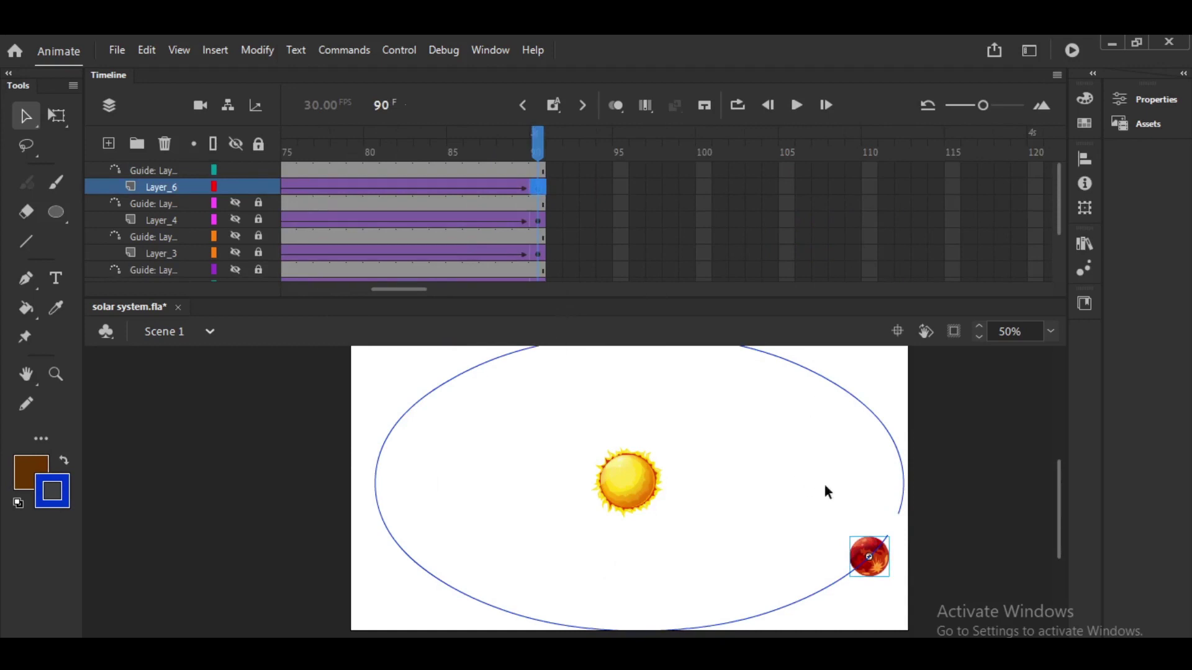
Place the red planet on the upper end of the outer orbit's gap at frame 90, and test the movie.
left_click_drag(877, 571, 445, 407)
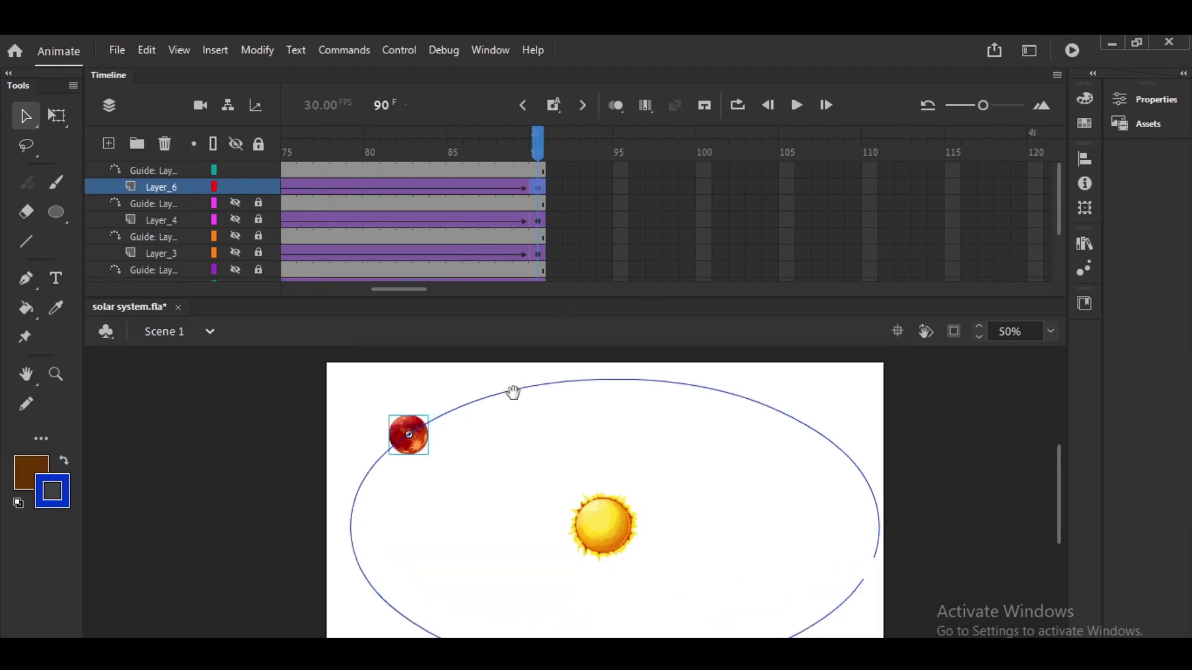
left_click_drag(422, 445, 875, 556)
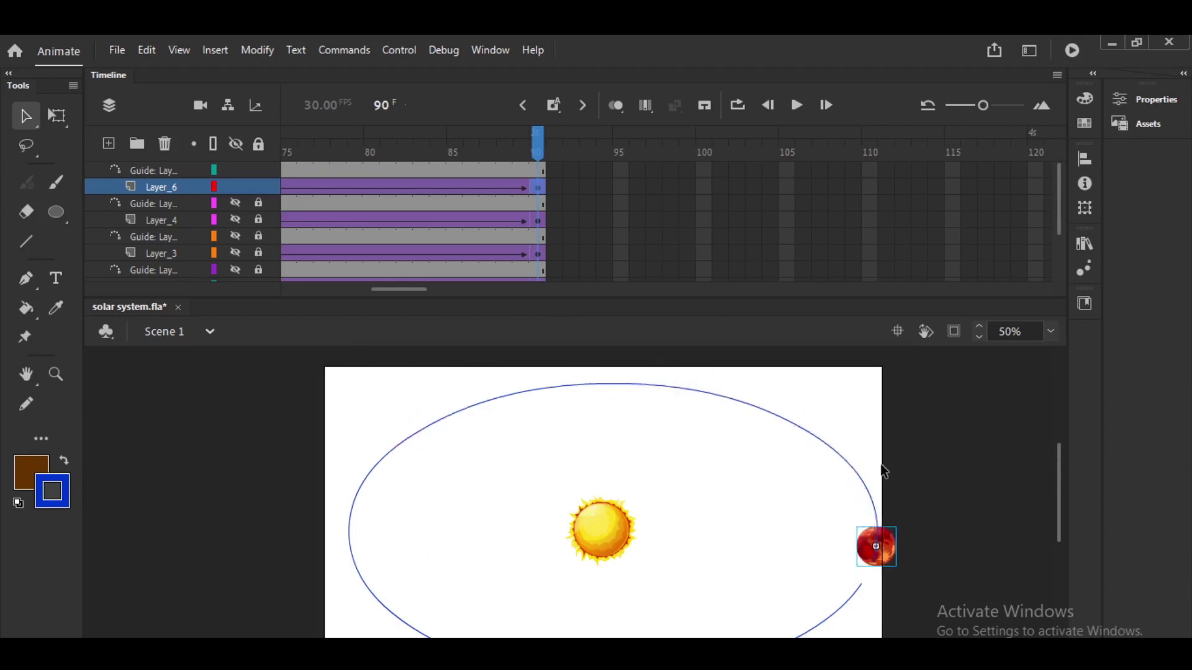
key("ctrl+Return")
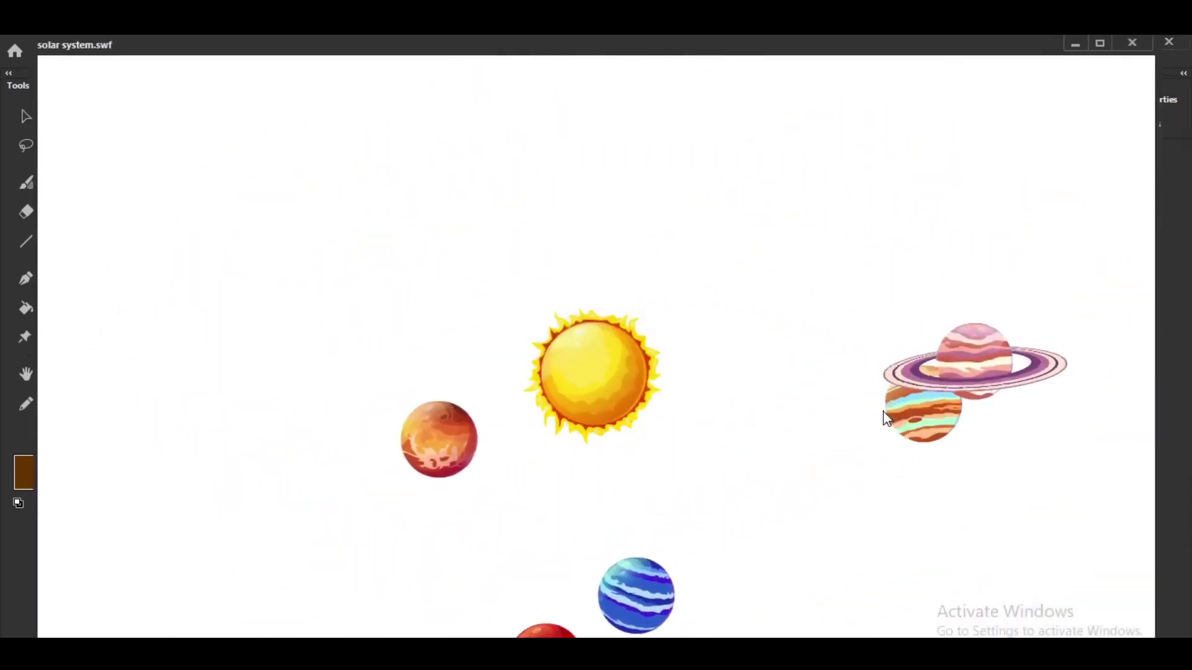
left_click(1133, 44)
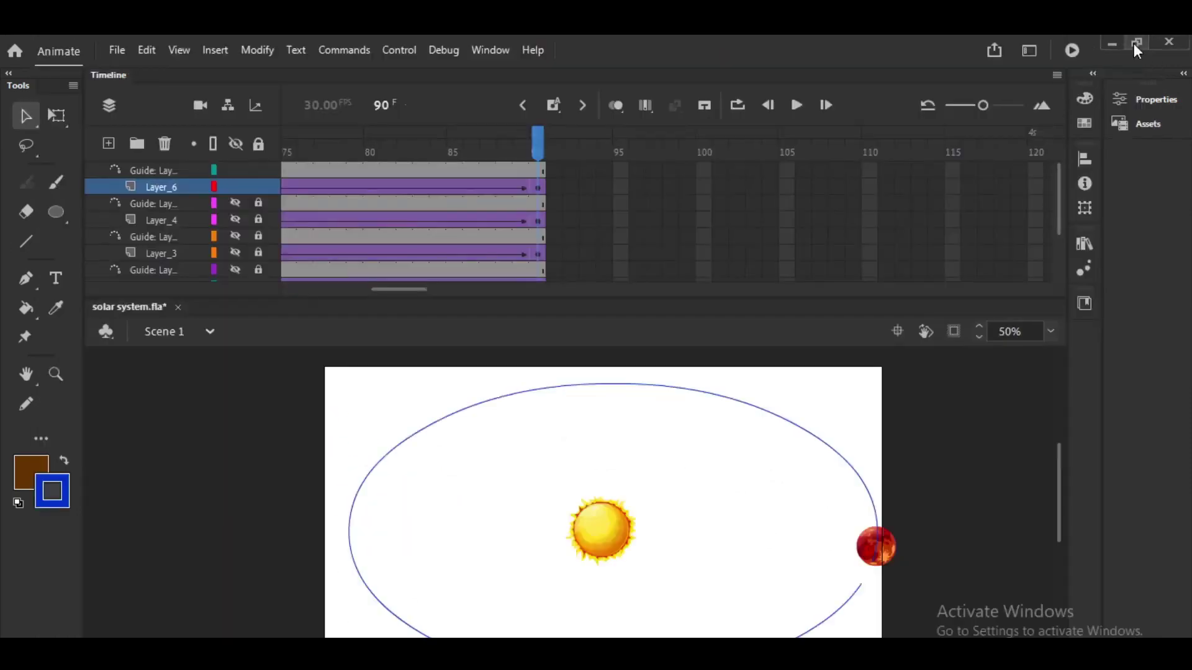
Change the document's stage colour to blue and test the movie against the new background.
left_click(1148, 102)
left_click(923, 509)
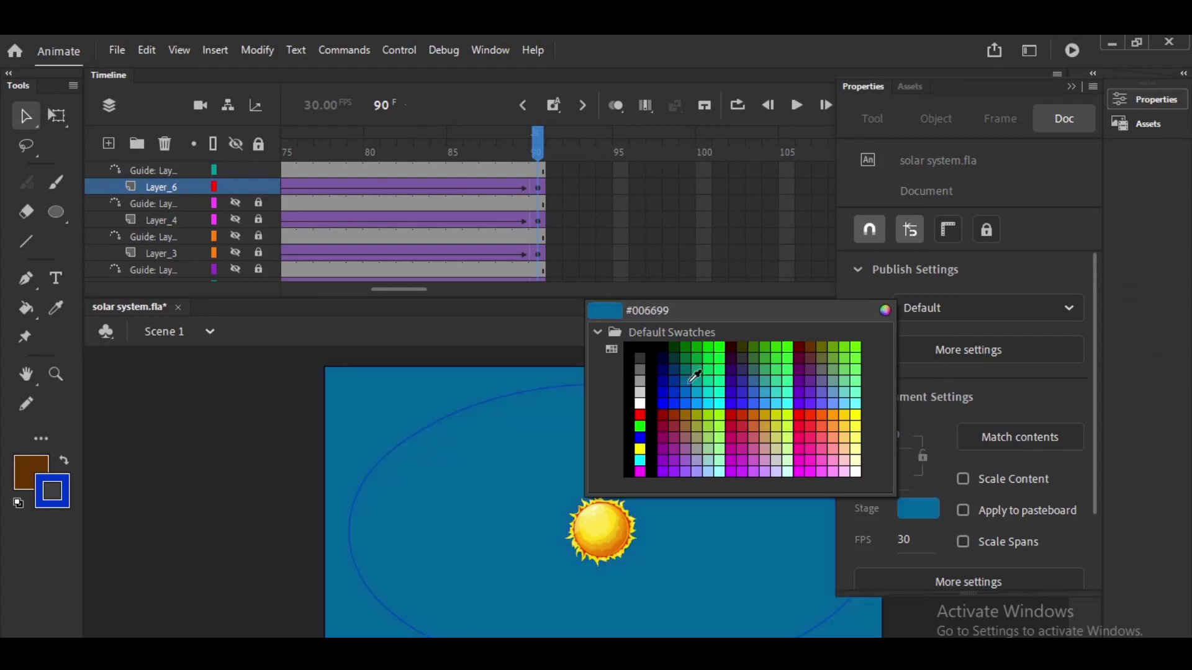
left_click(689, 389)
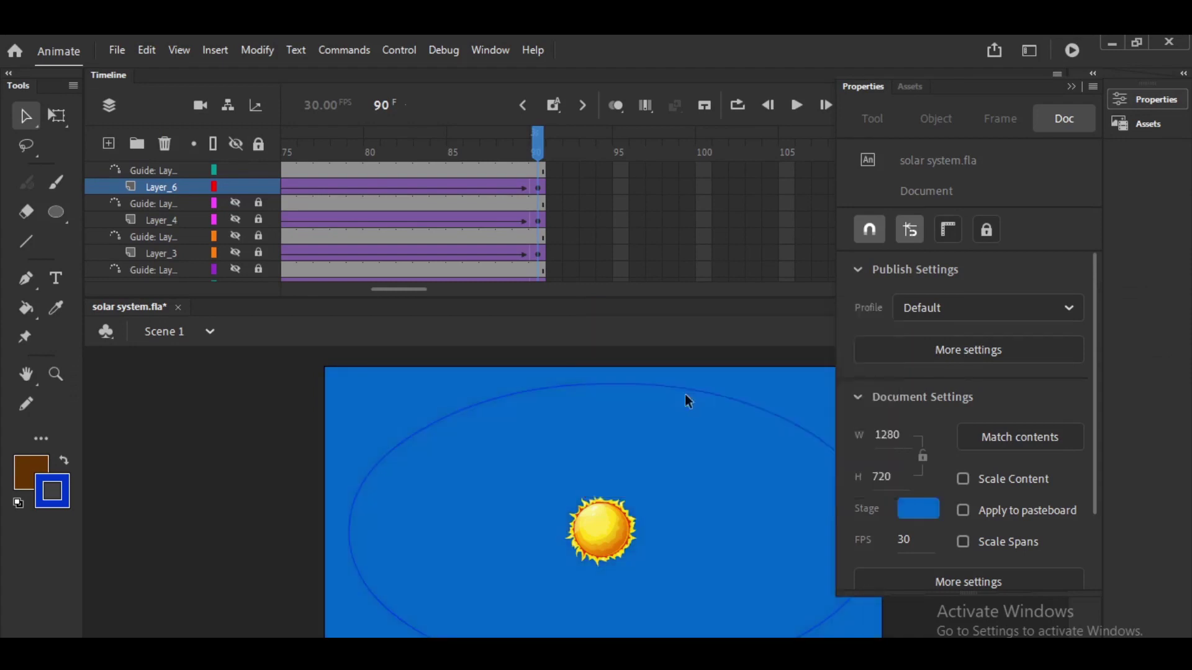
key("ctrl+Return")
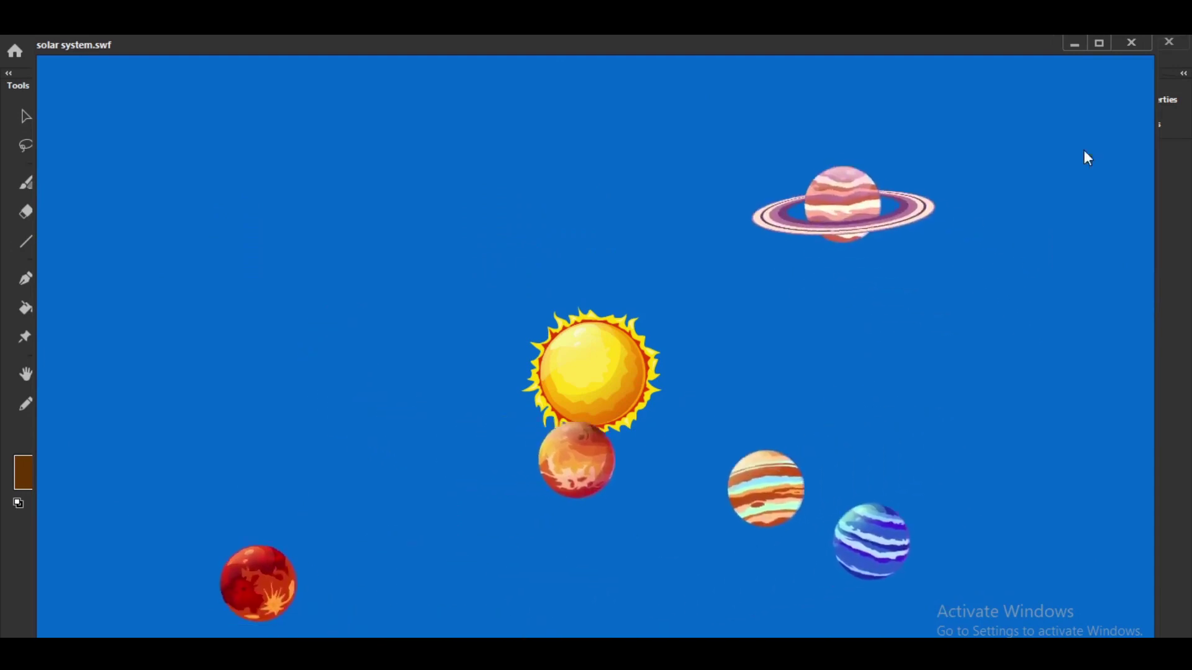
left_click(1131, 43)
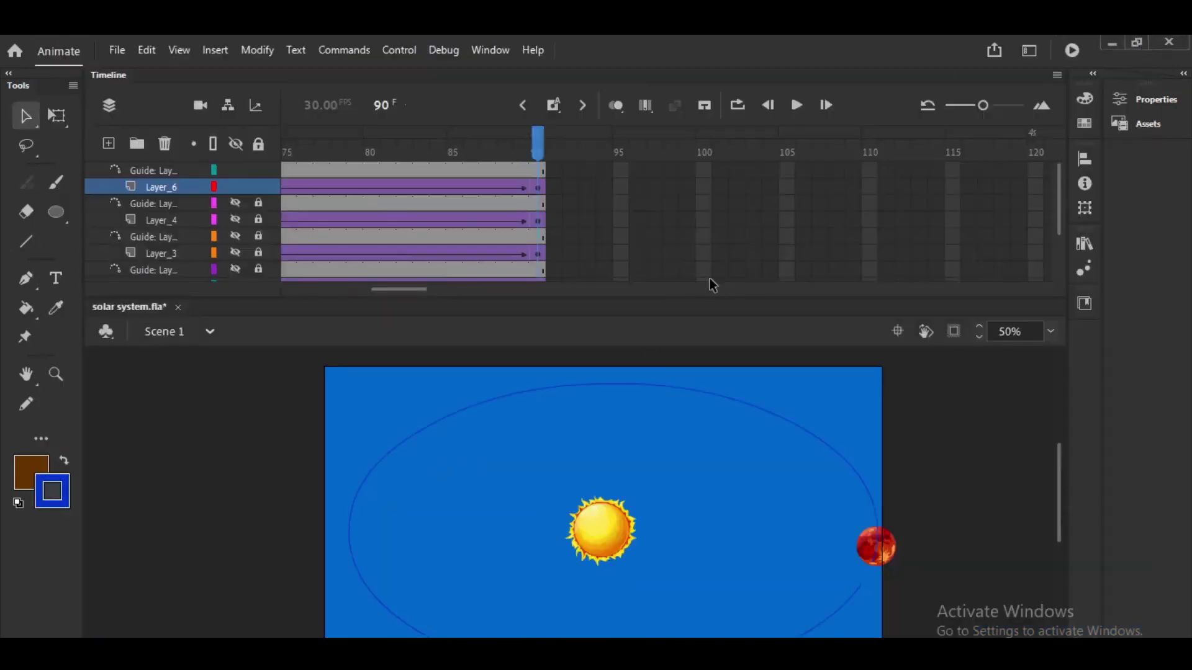
Copy the outer orbit from Layer_6's guide layer and paste it into the path layer at frame 1.
left_click_drag(714, 298, 713, 327)
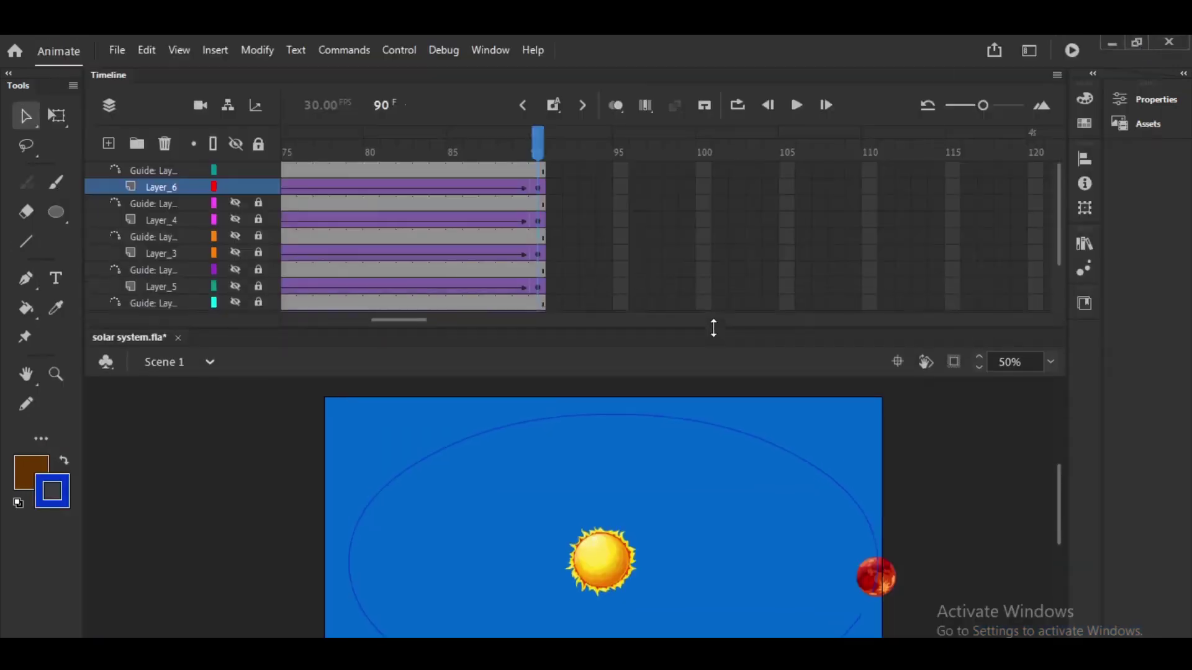
left_click_drag(1059, 227, 1061, 279)
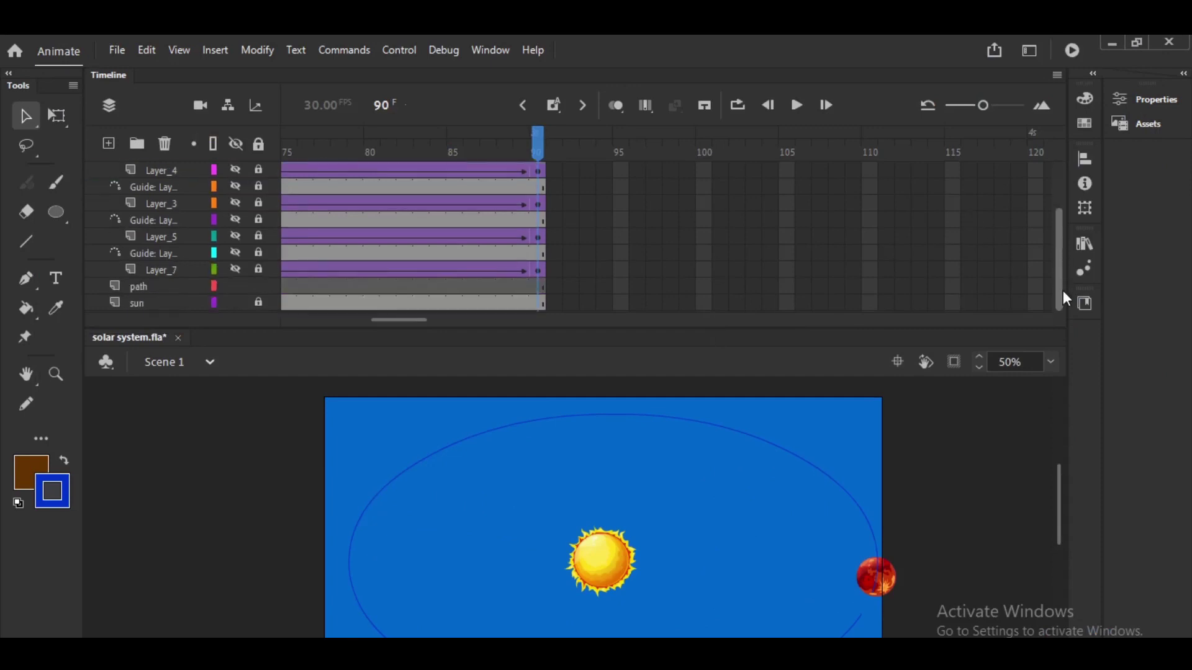
left_click_drag(396, 319, 311, 318)
left_click(286, 287)
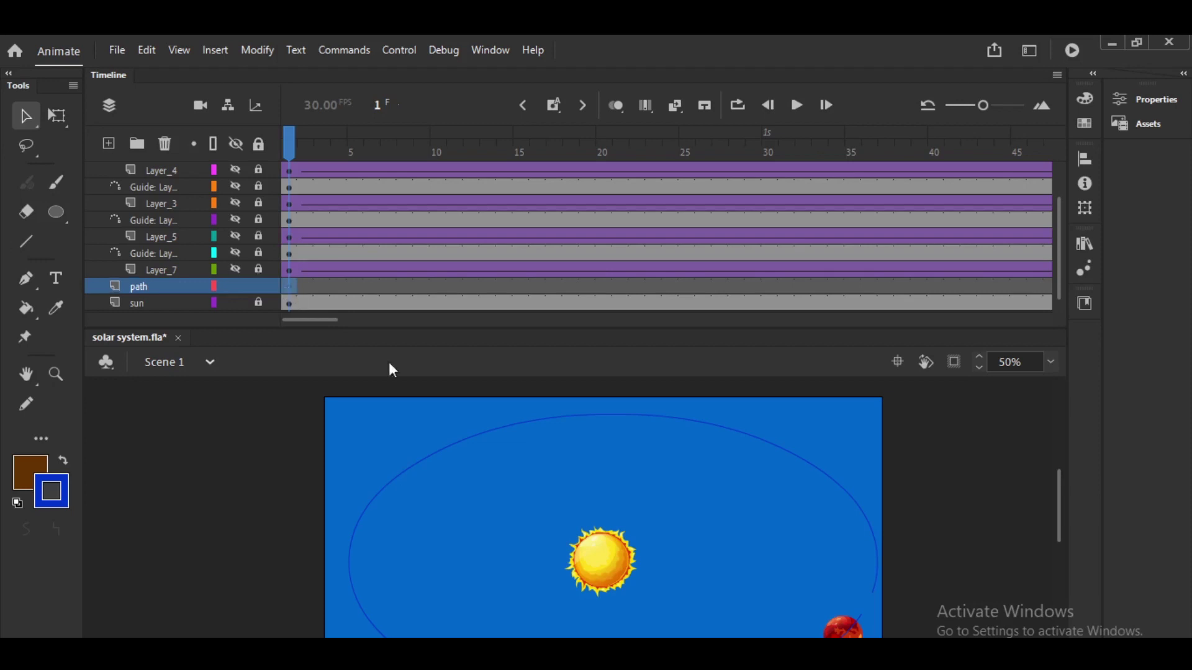
left_click(613, 415)
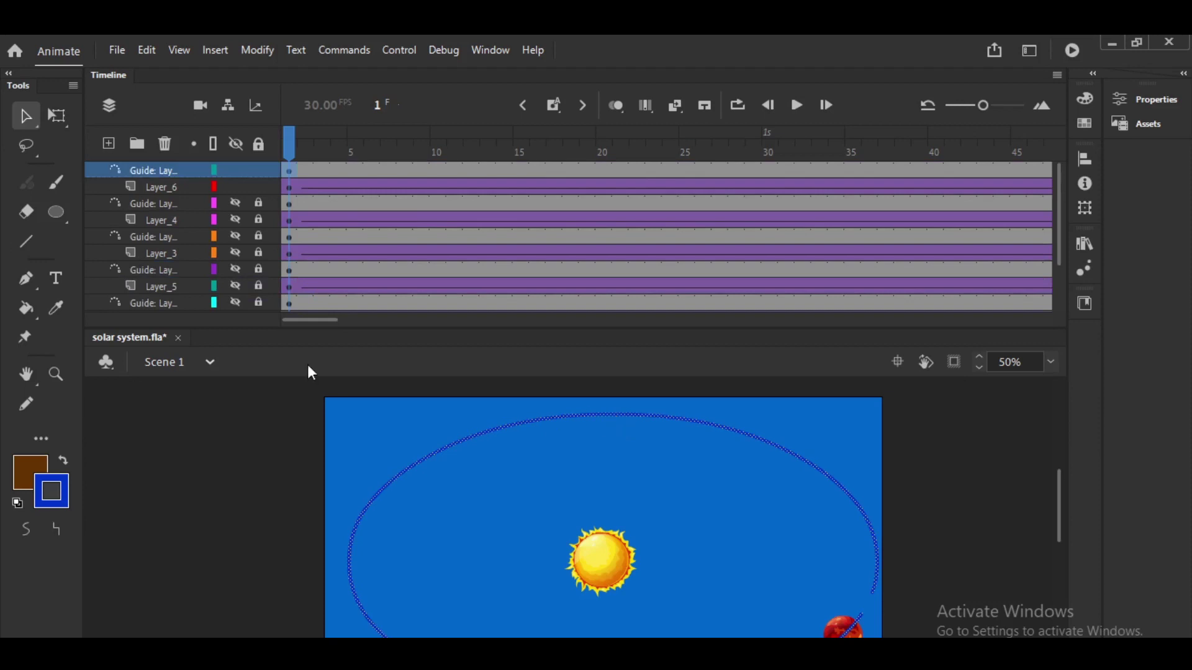
scroll(1056, 233, "down", 2)
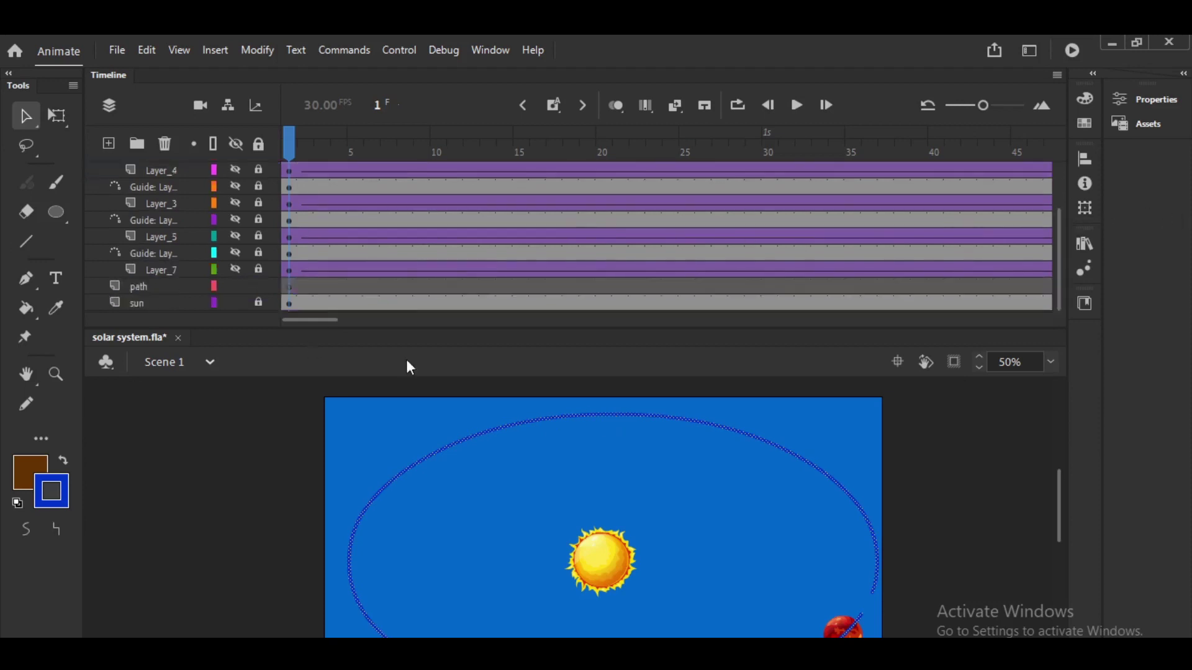
left_click(287, 288)
left_click(287, 291)
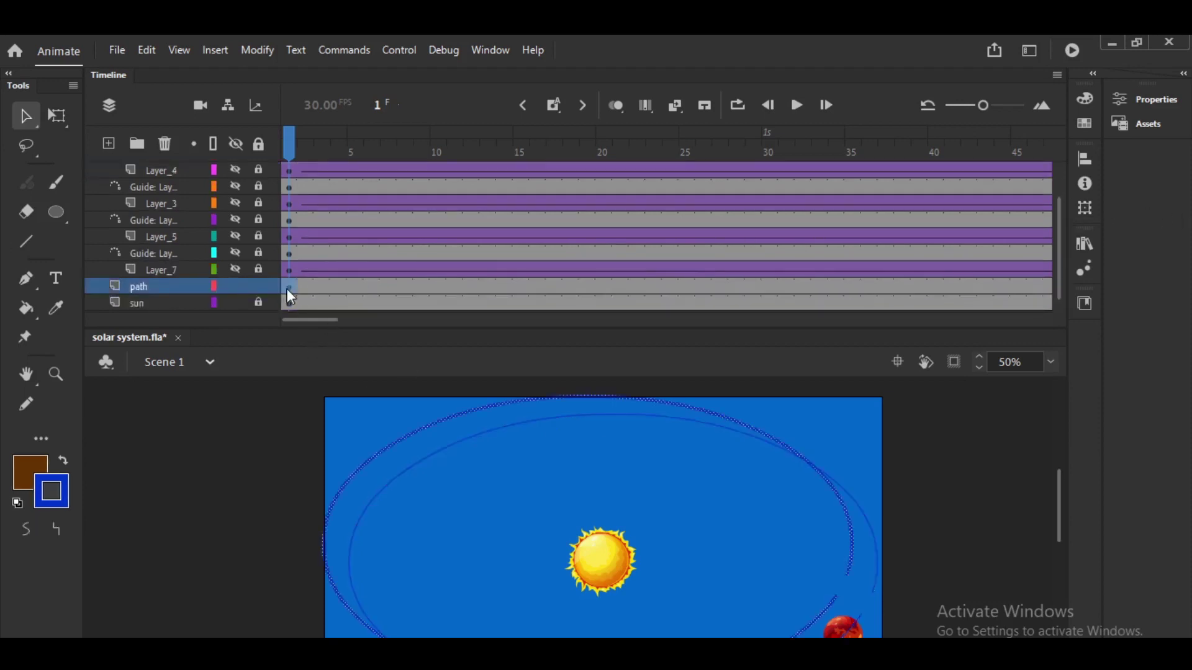
Colour the pasted orbit's stroke white (#FFFFFF) and align the orbit exactly over the original outer orbit.
left_click(68, 486)
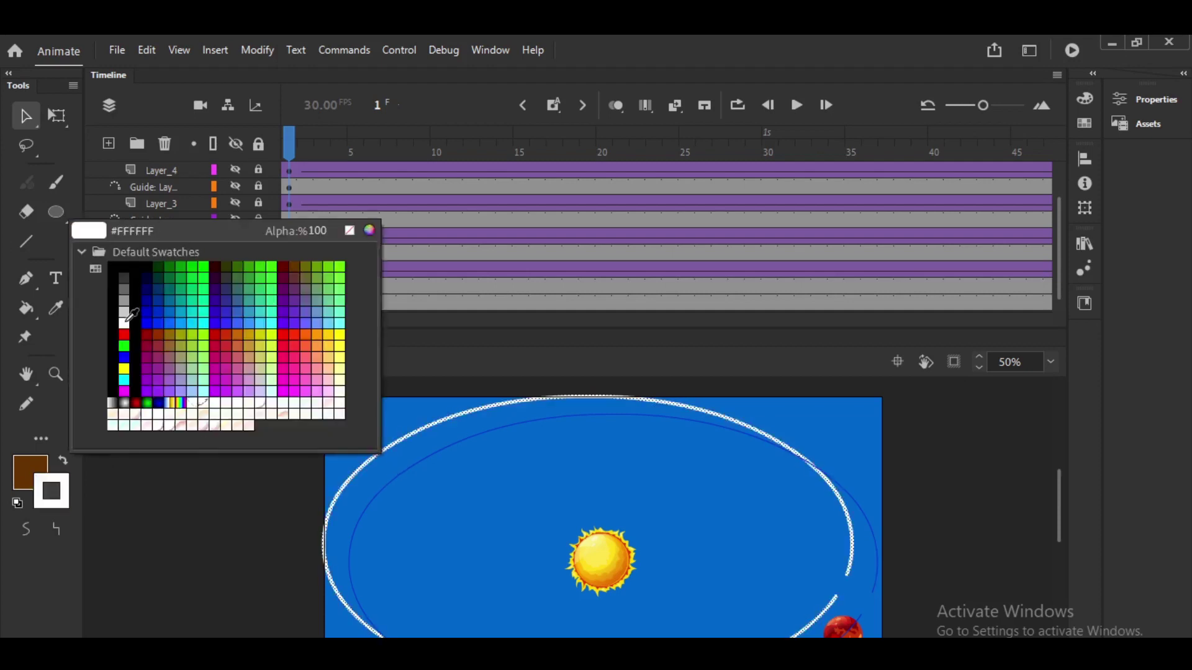
left_click(125, 321)
left_click_drag(434, 423, 457, 442)
Set the white orbit's stroke style to dashed and test the movie.
left_click(1149, 98)
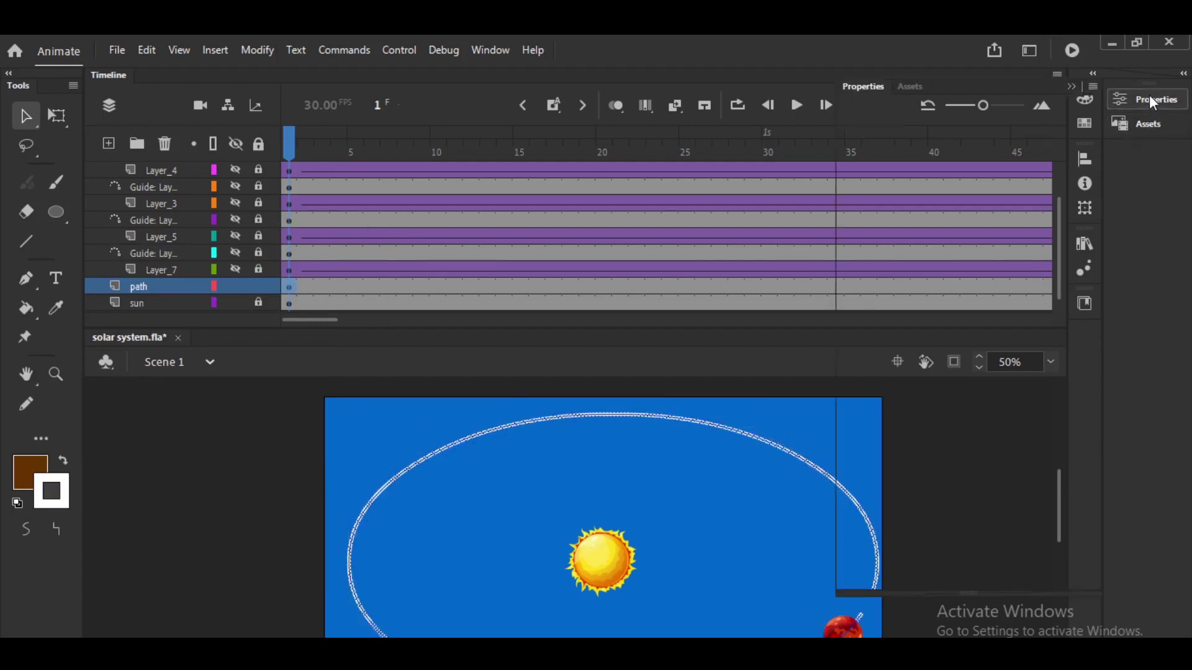
left_click(1026, 539)
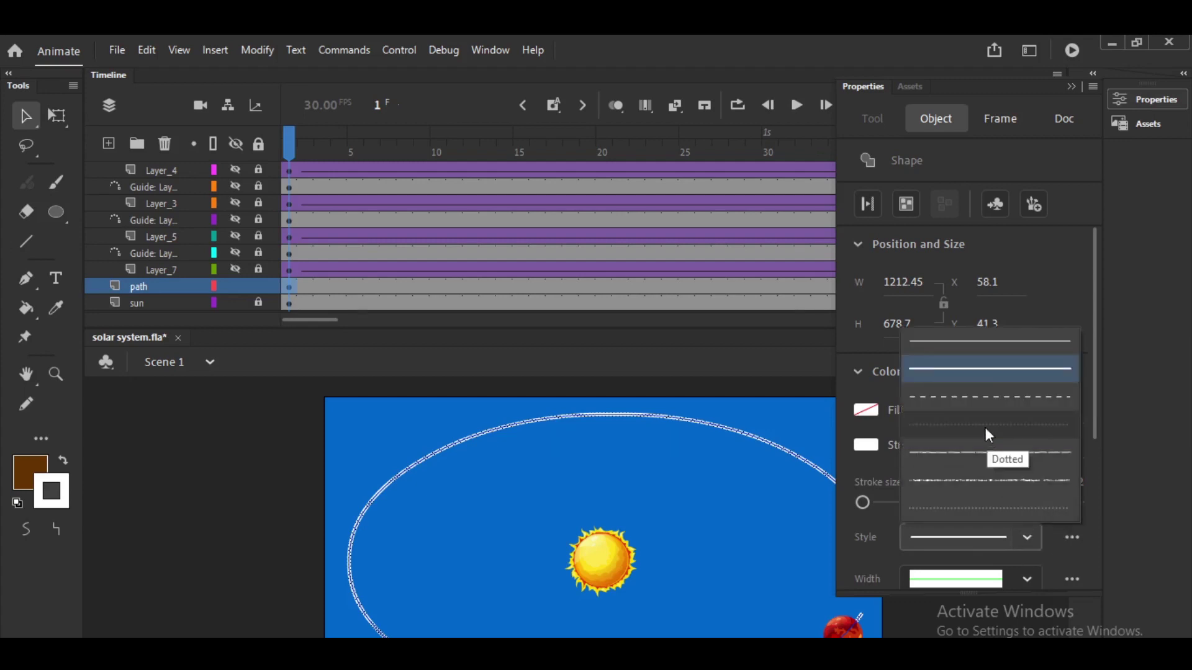
left_click(992, 398)
left_click(817, 433)
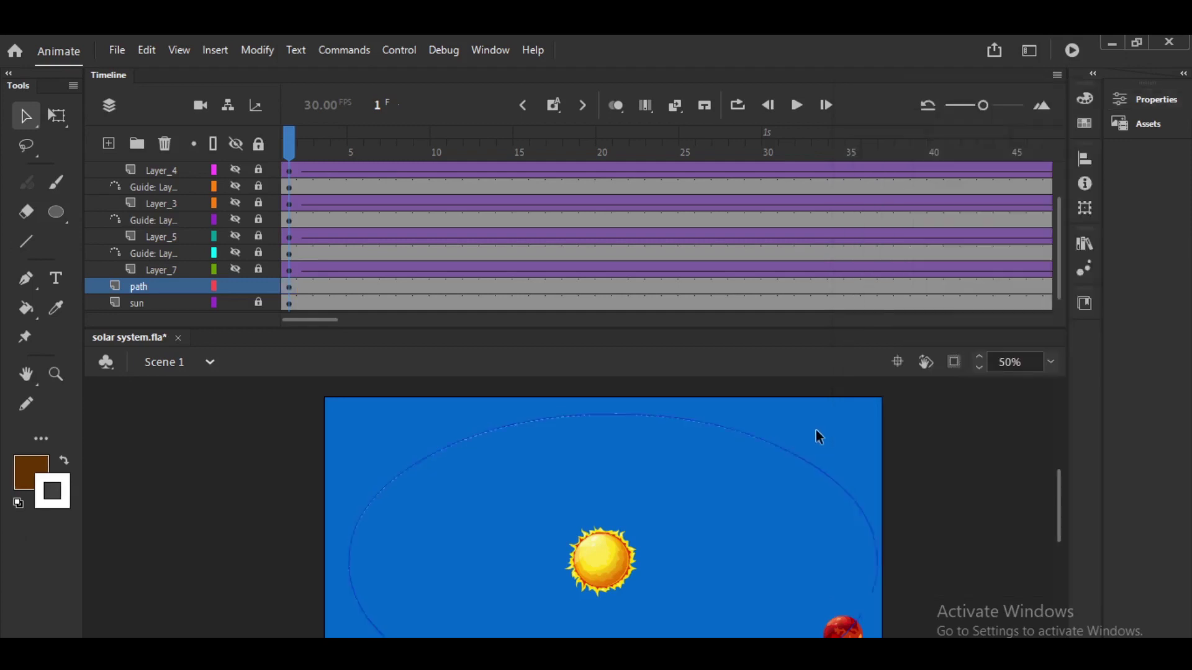
key("ctrl+Return")
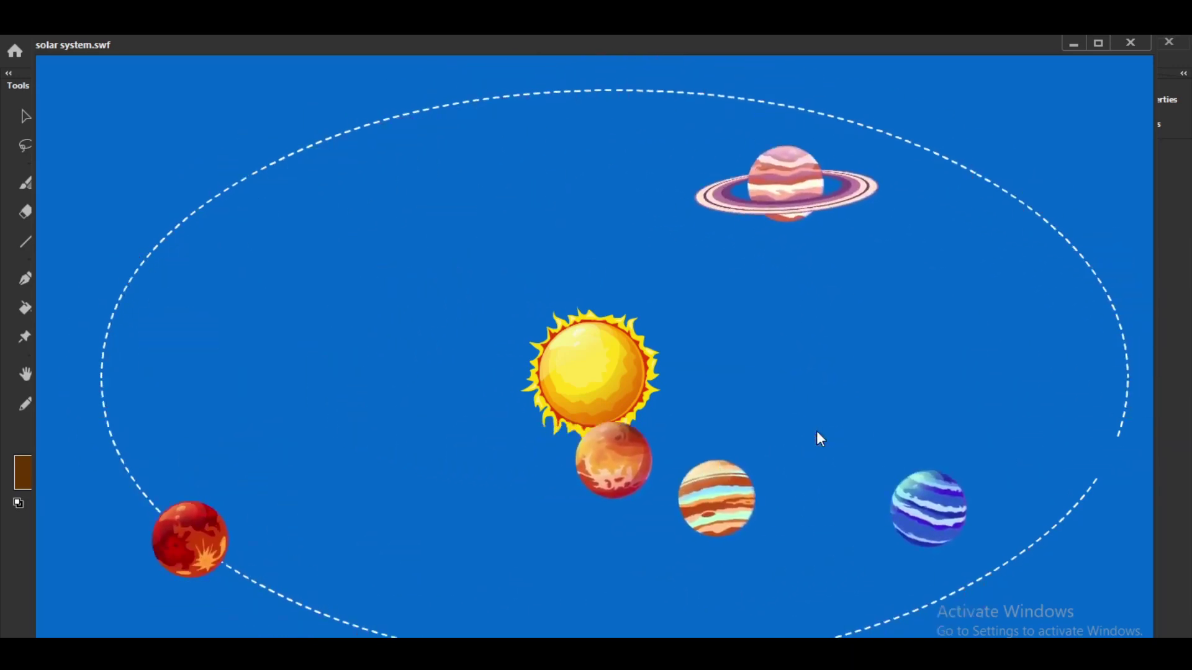
left_click(1076, 43)
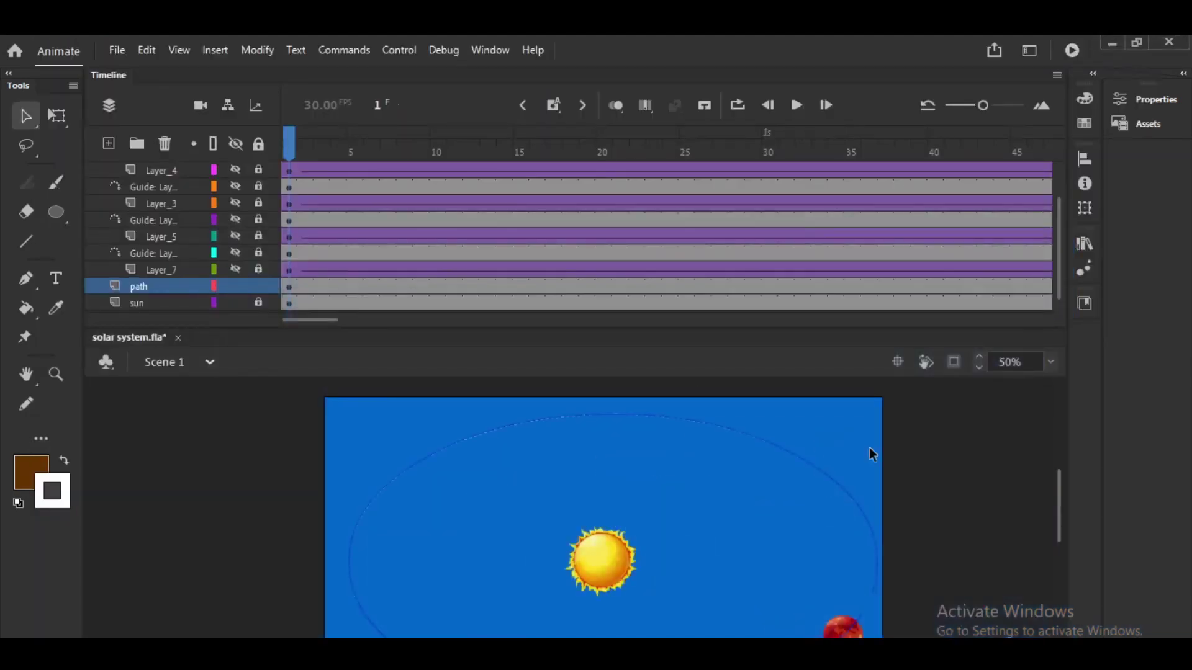